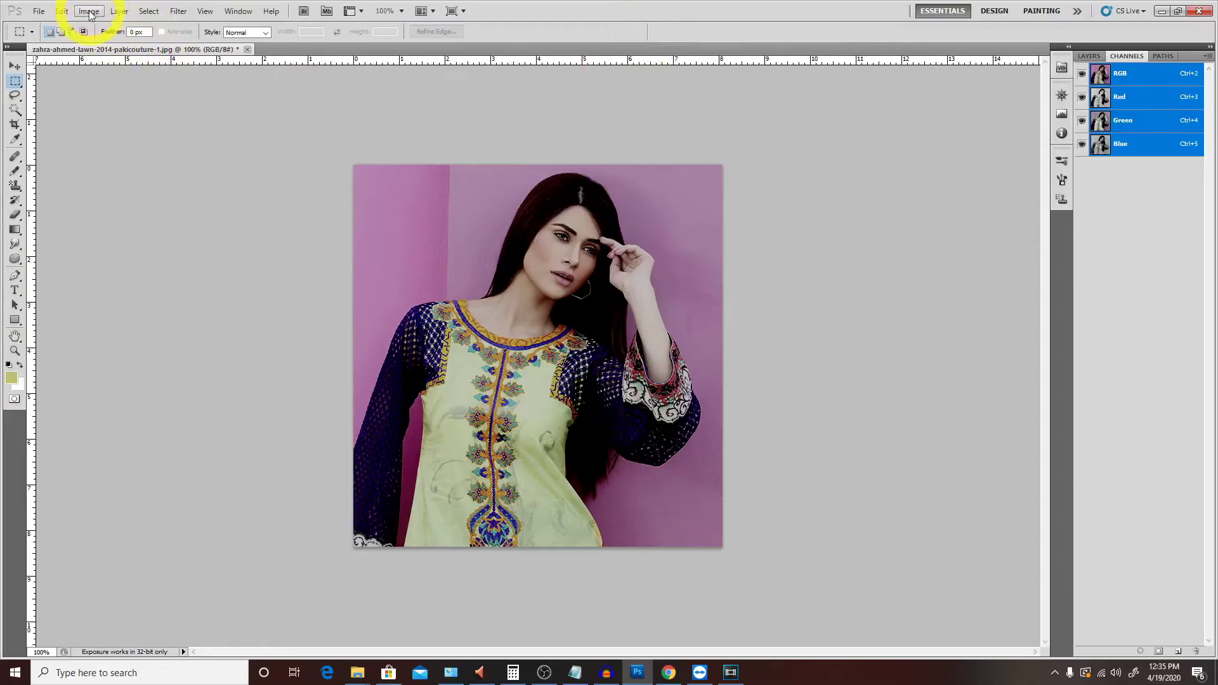
Try Auto Tone on the fashion photo, then undo it
left_click(89, 12)
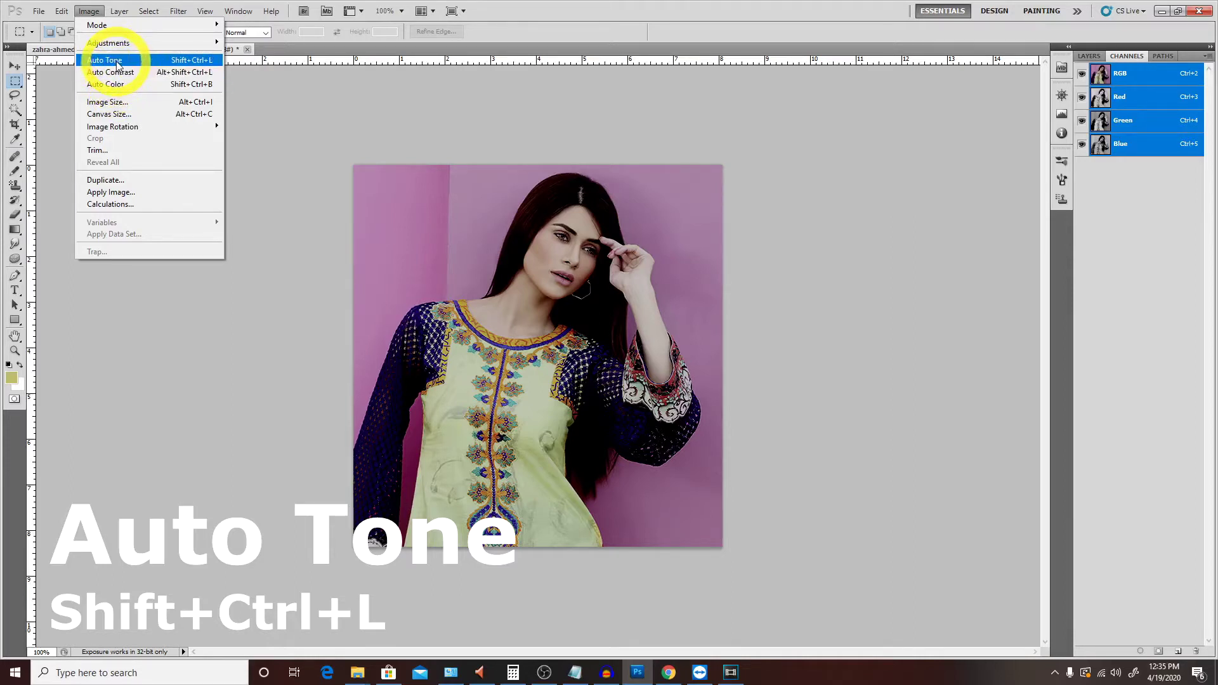
left_click(117, 64)
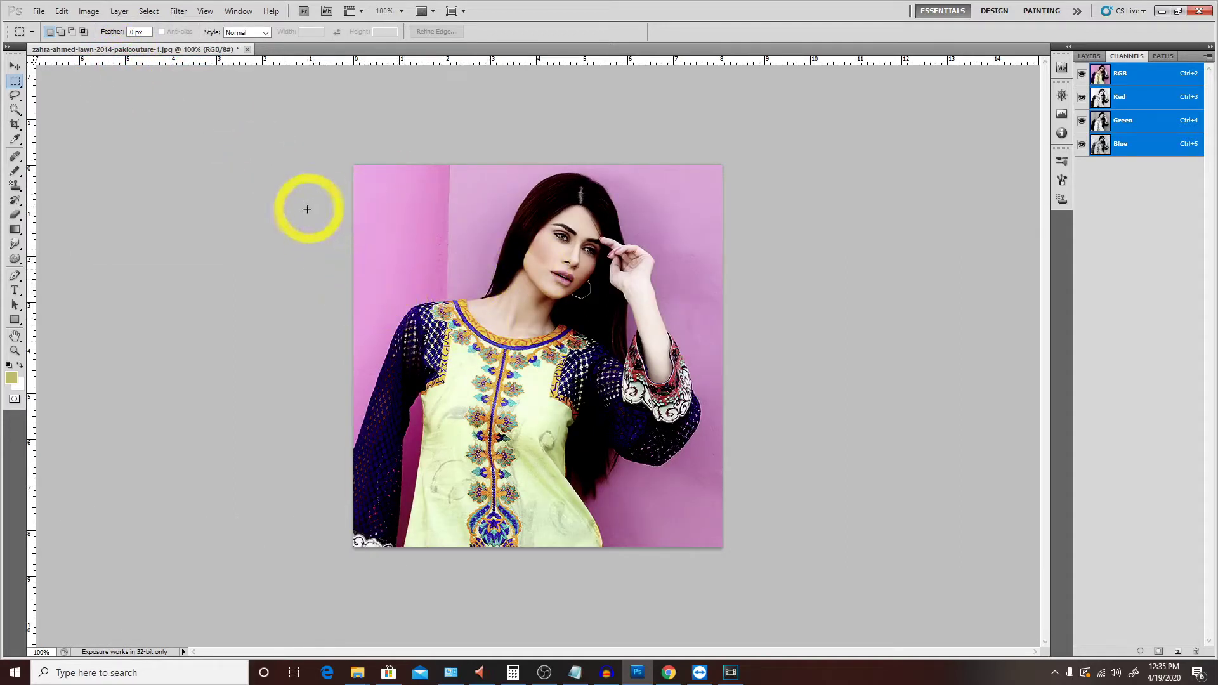
key("ctrl+z")
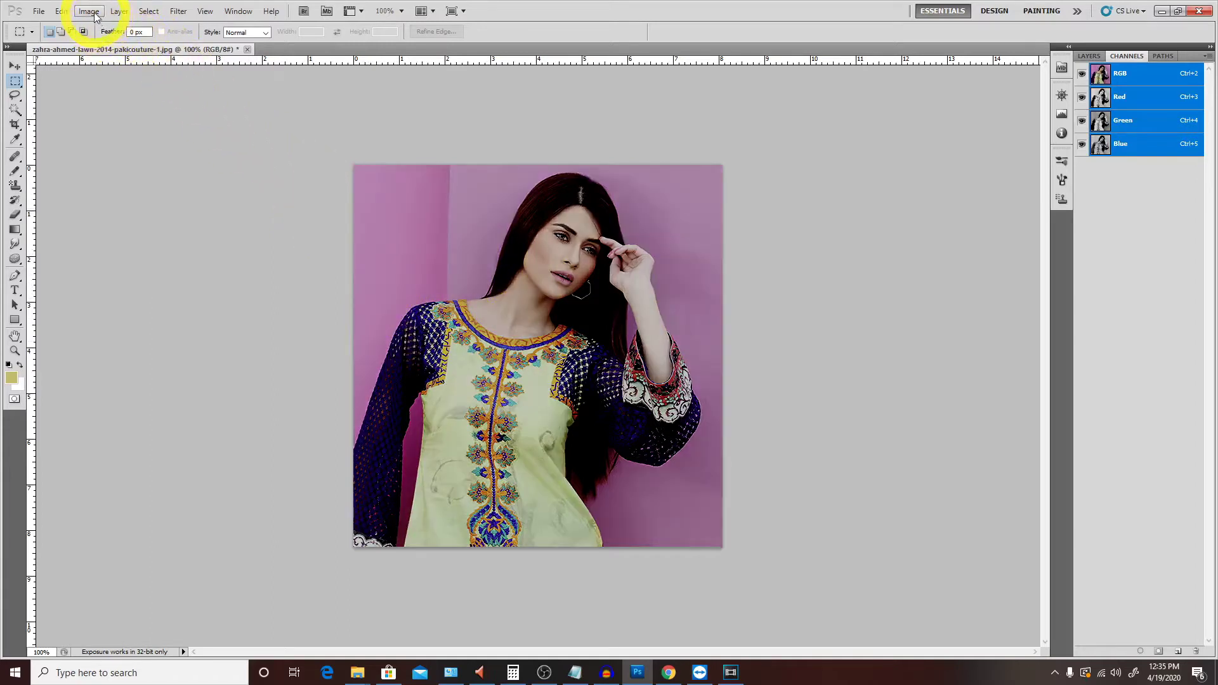
Try Auto Contrast on the photo, then undo it
left_click(90, 12)
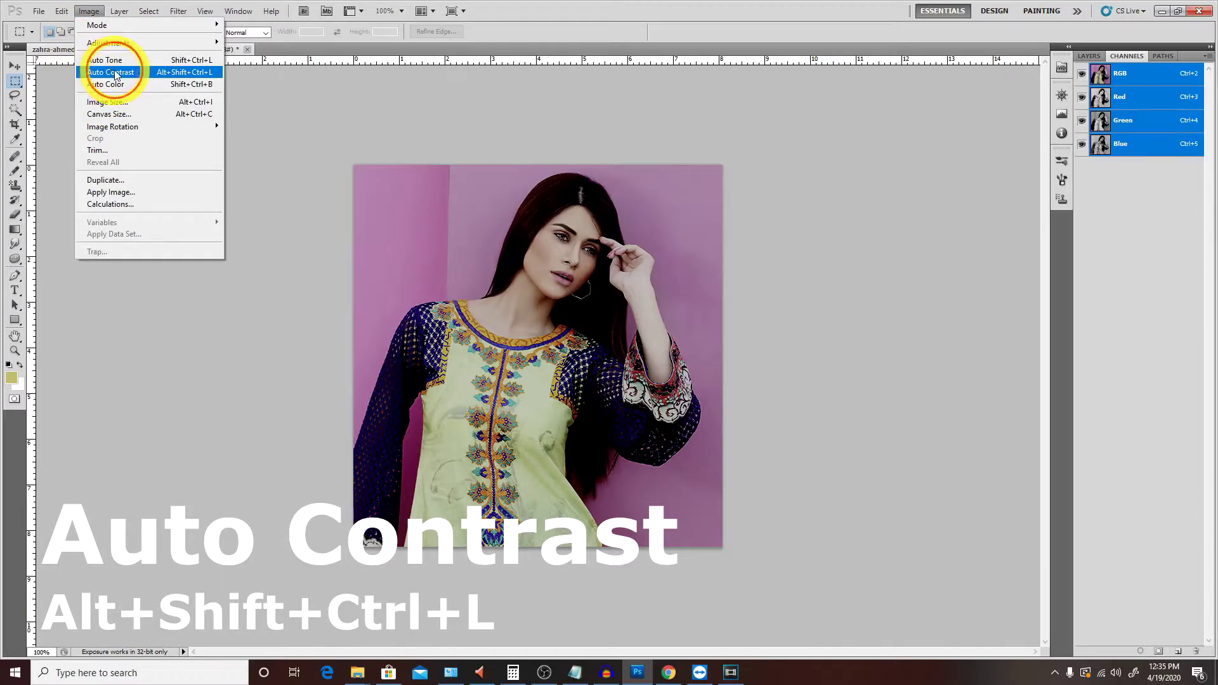
left_click(114, 74)
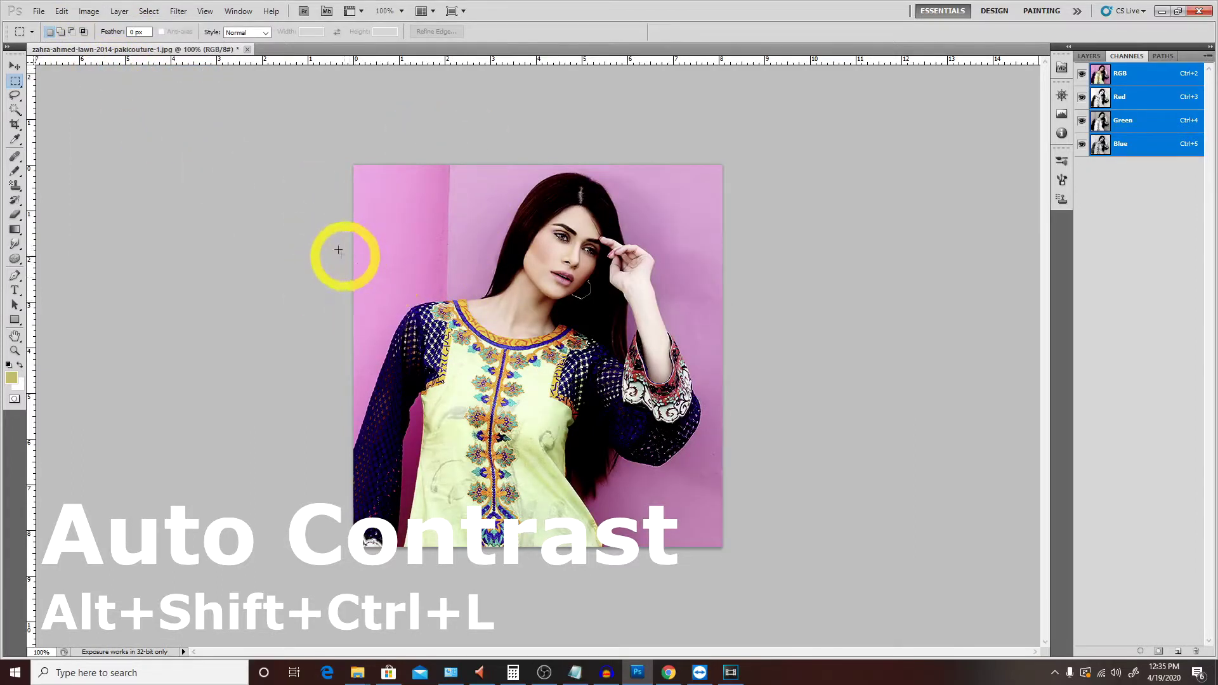
key("ctrl+z")
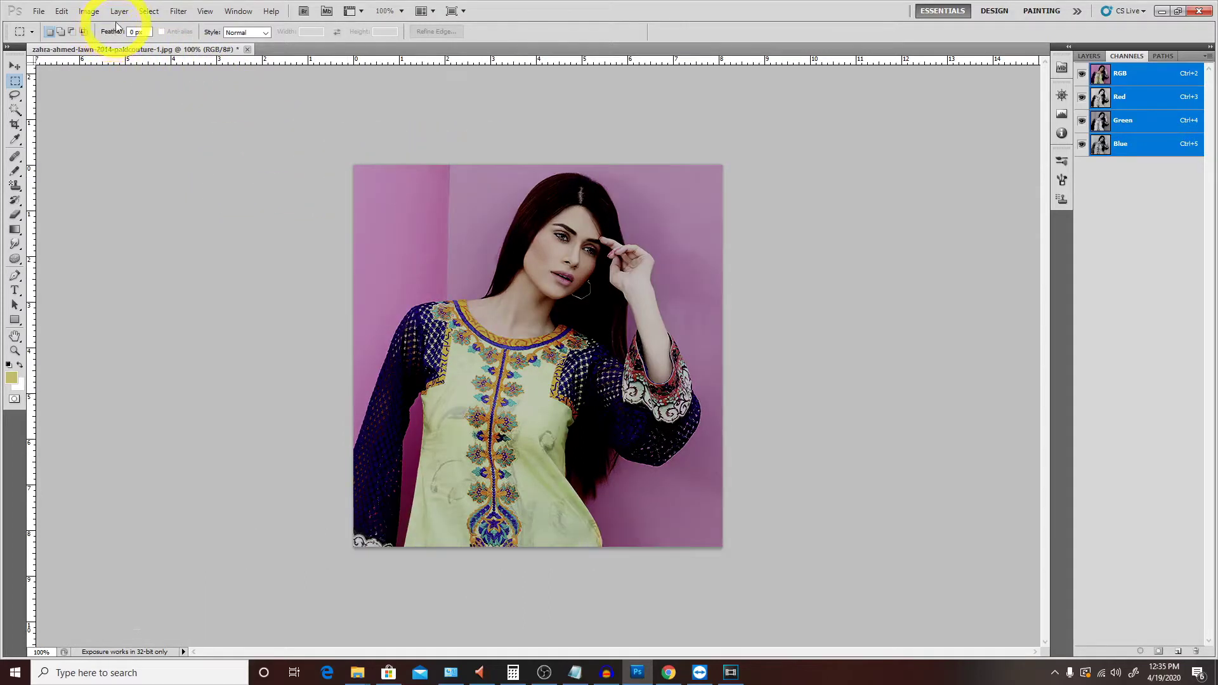
Apply Auto Color to the photo
left_click(88, 12)
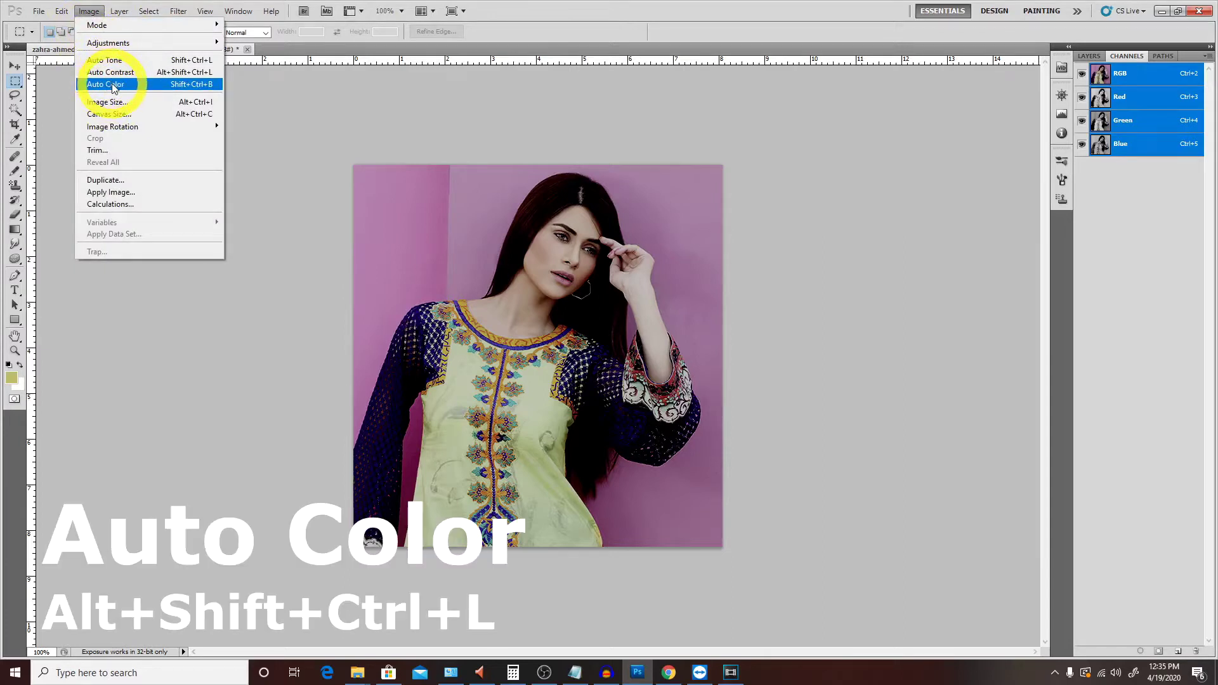
left_click(115, 86)
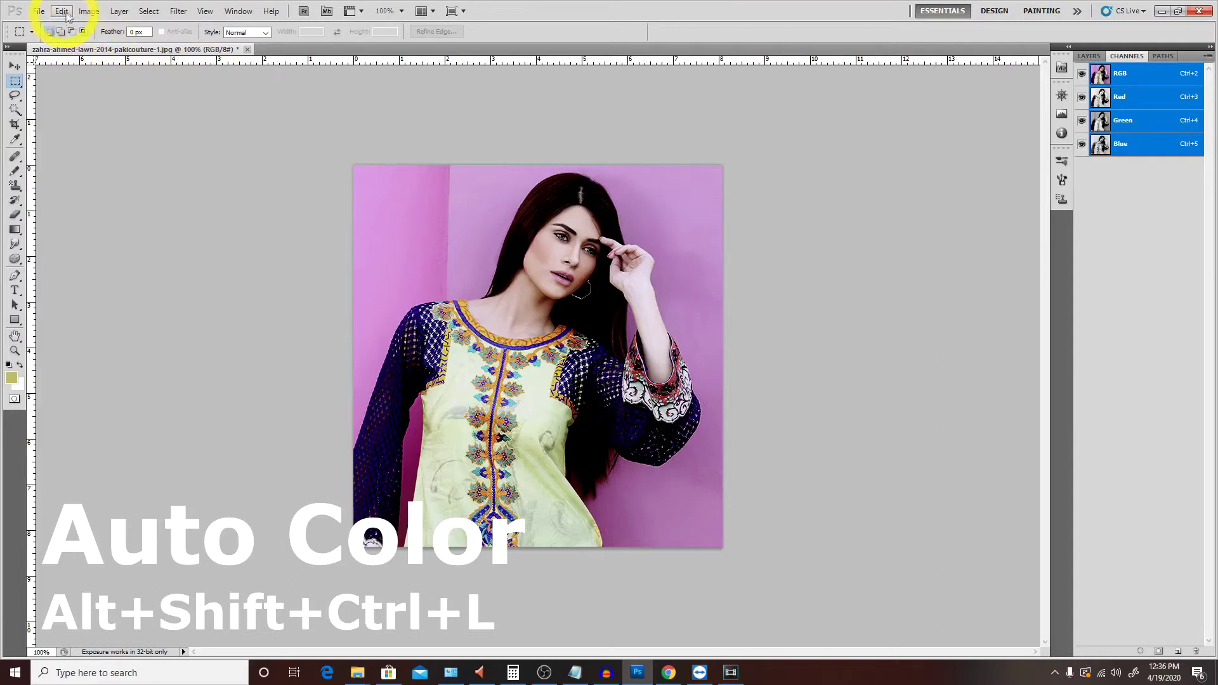
left_click(87, 13)
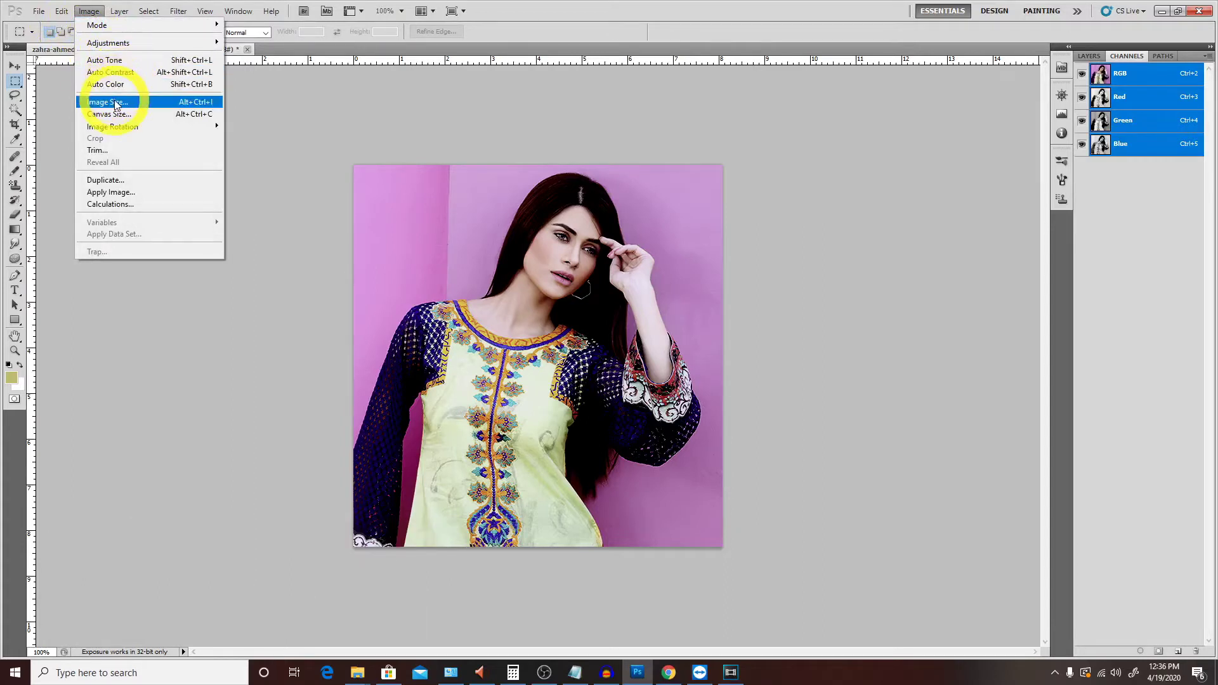
Open Image Size, keeping pixels as the unit, and select the 582 width value
left_click(118, 105)
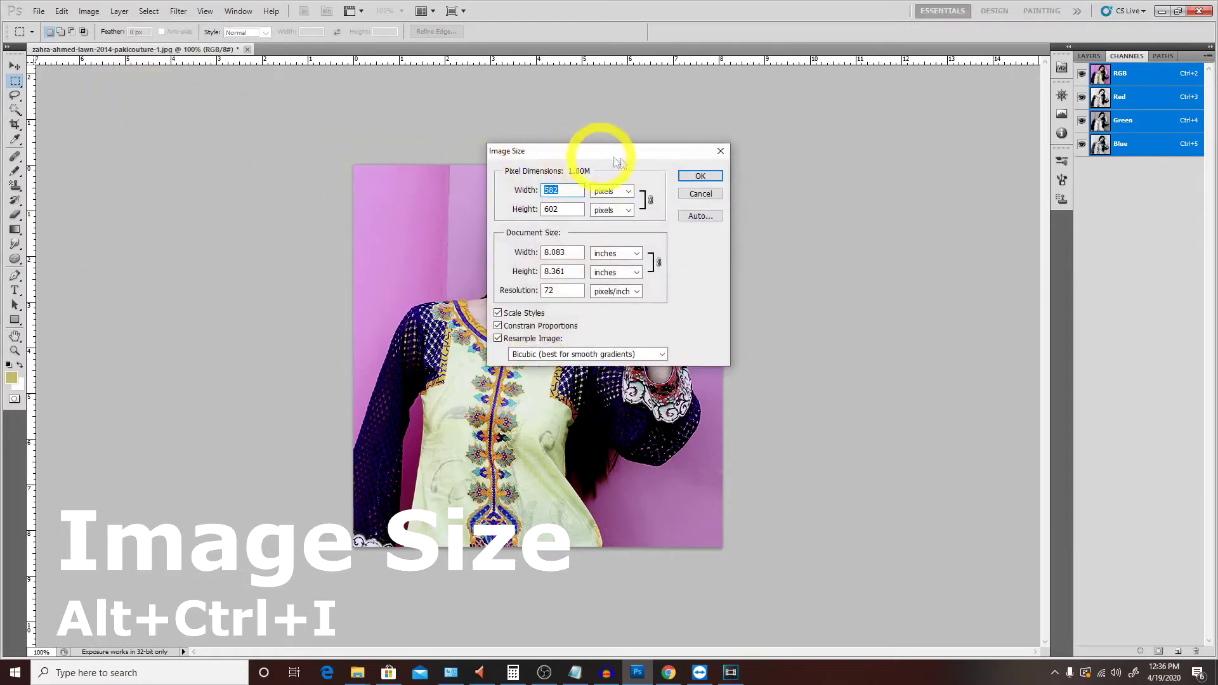
mouse_move(558, 158)
left_mouse_down()
mouse_move(743, 145)
mouse_move(522, 168)
left_mouse_up()
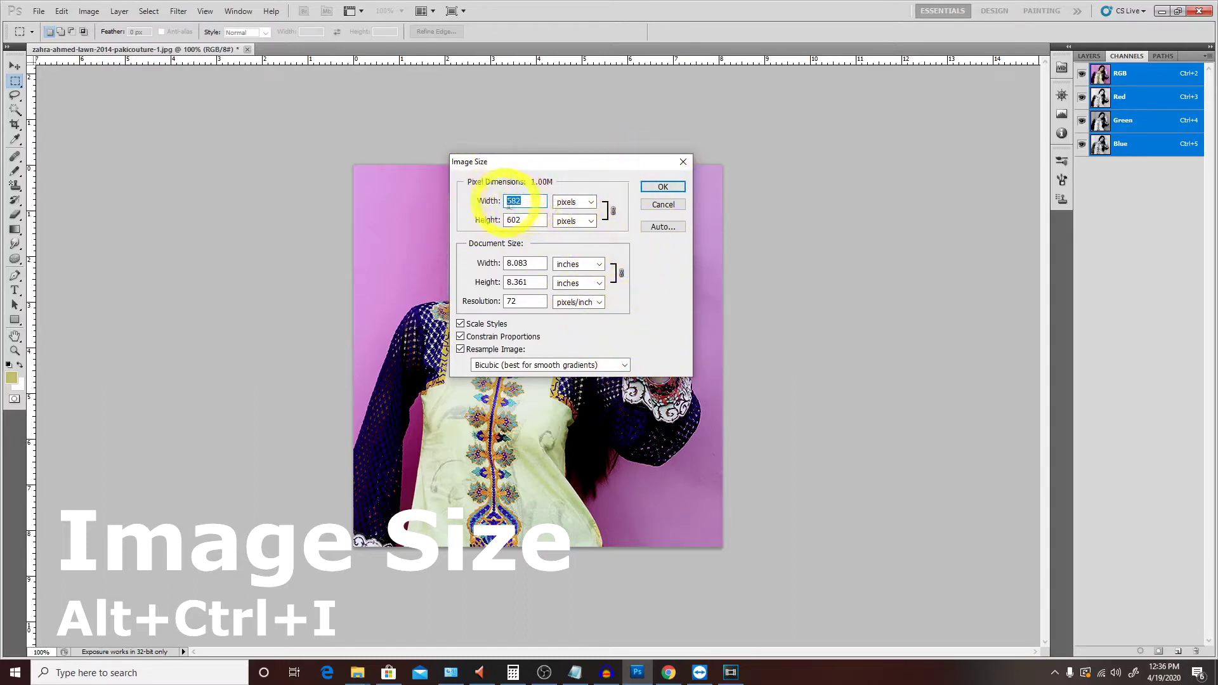
left_click(521, 202)
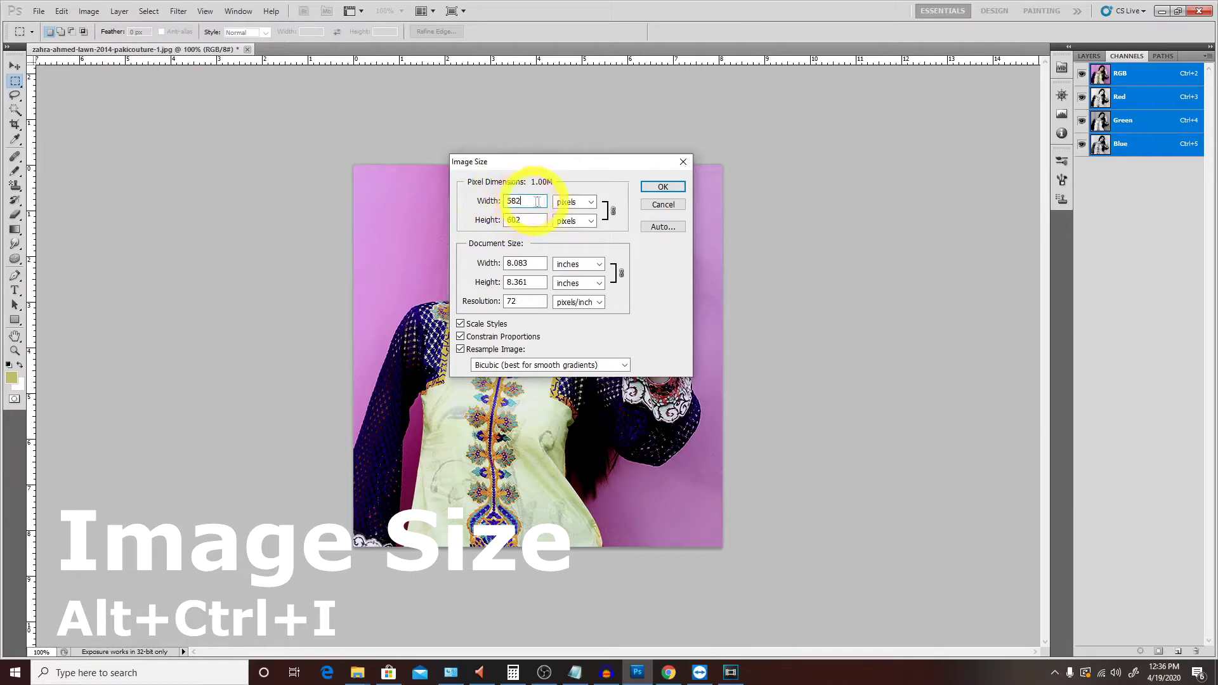
left_click(588, 201)
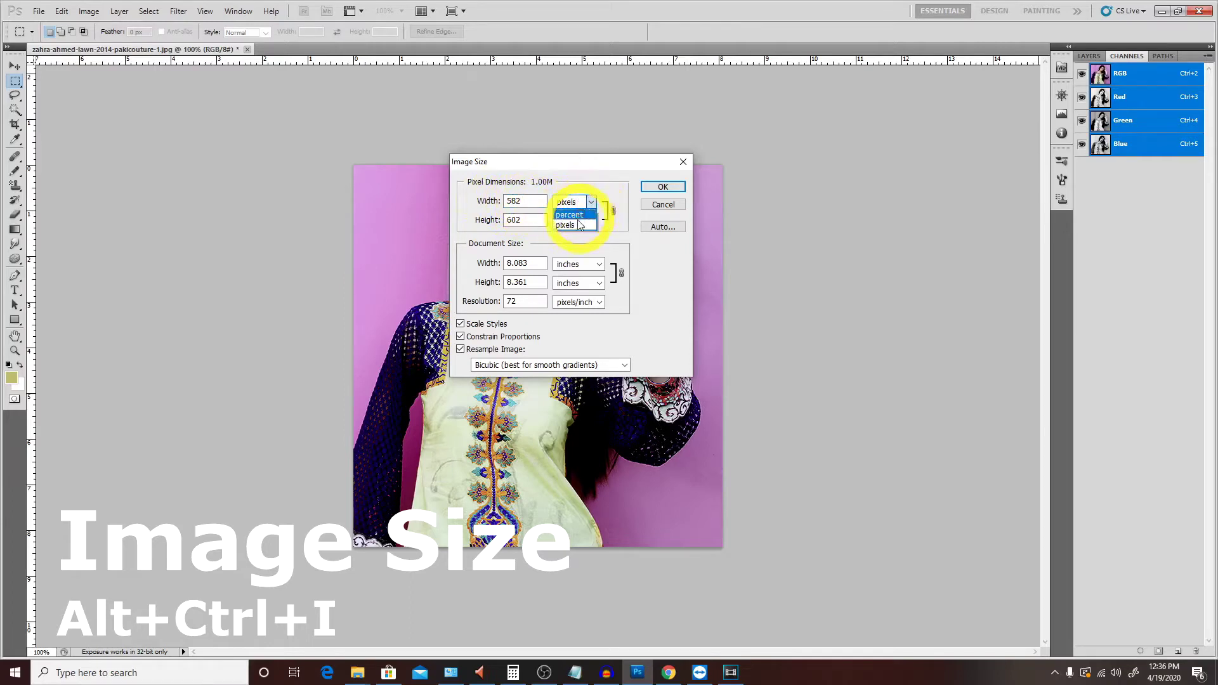
left_click(582, 203)
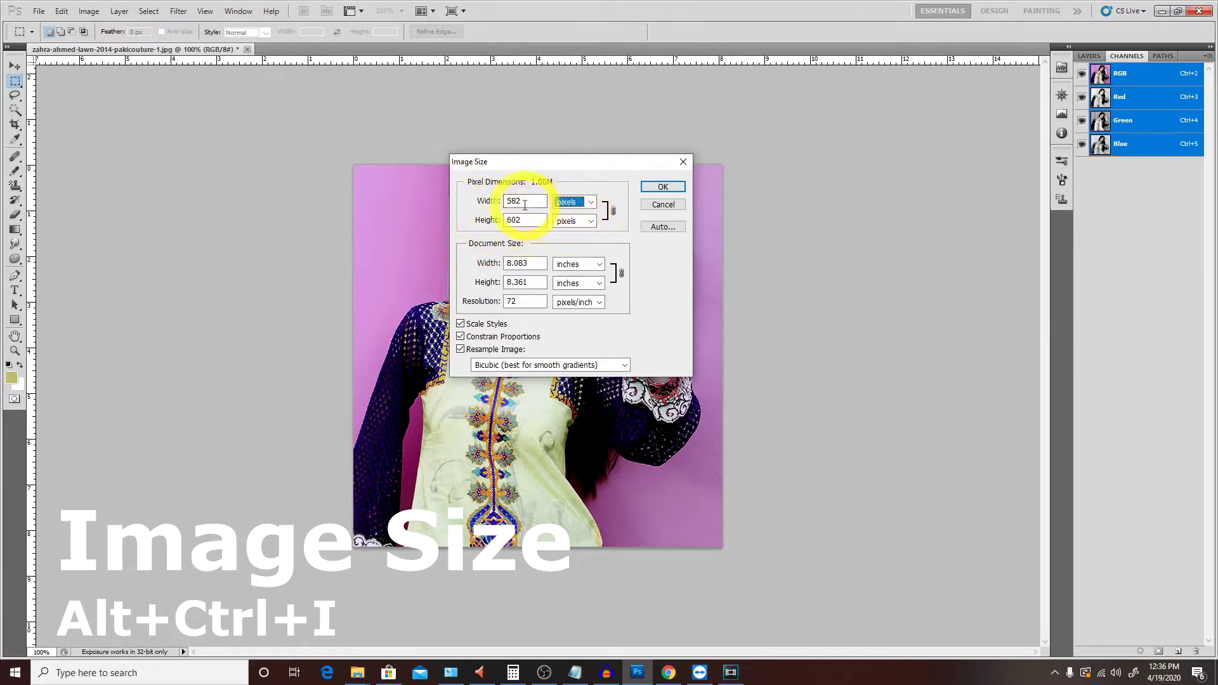
double_click(526, 204)
Set the width to 150 percent, then switch the units back to pixels
left_click(571, 202)
left_click(569, 215)
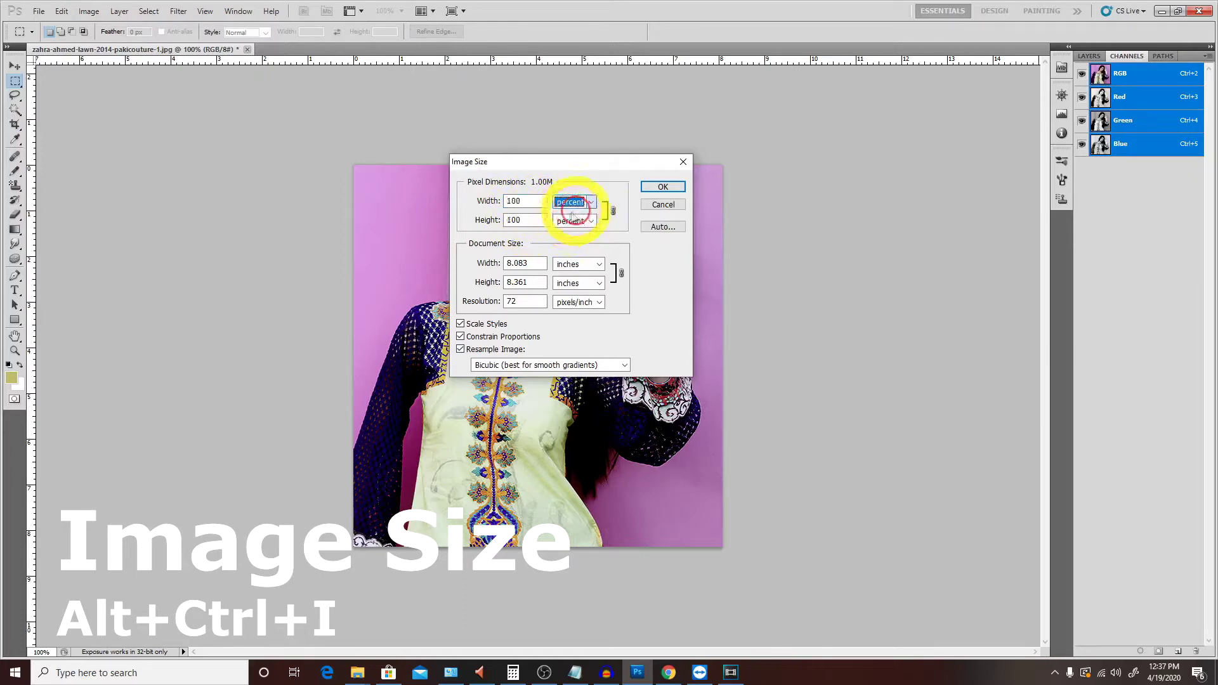
double_click(535, 203)
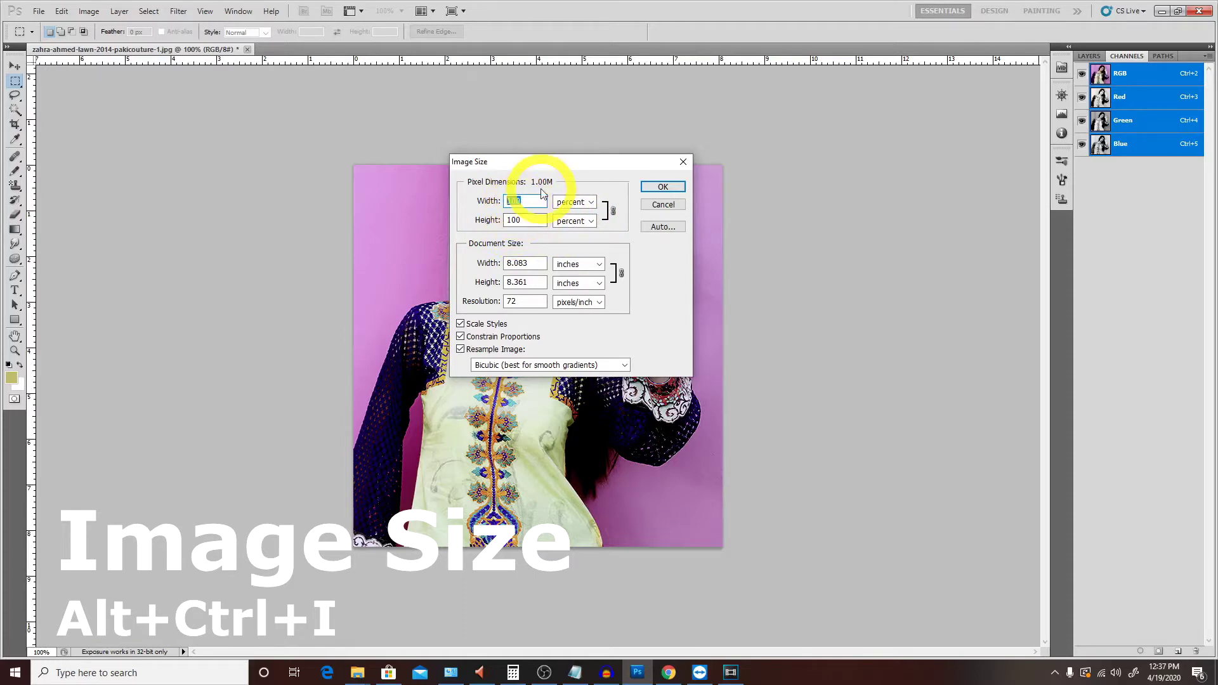
type("150")
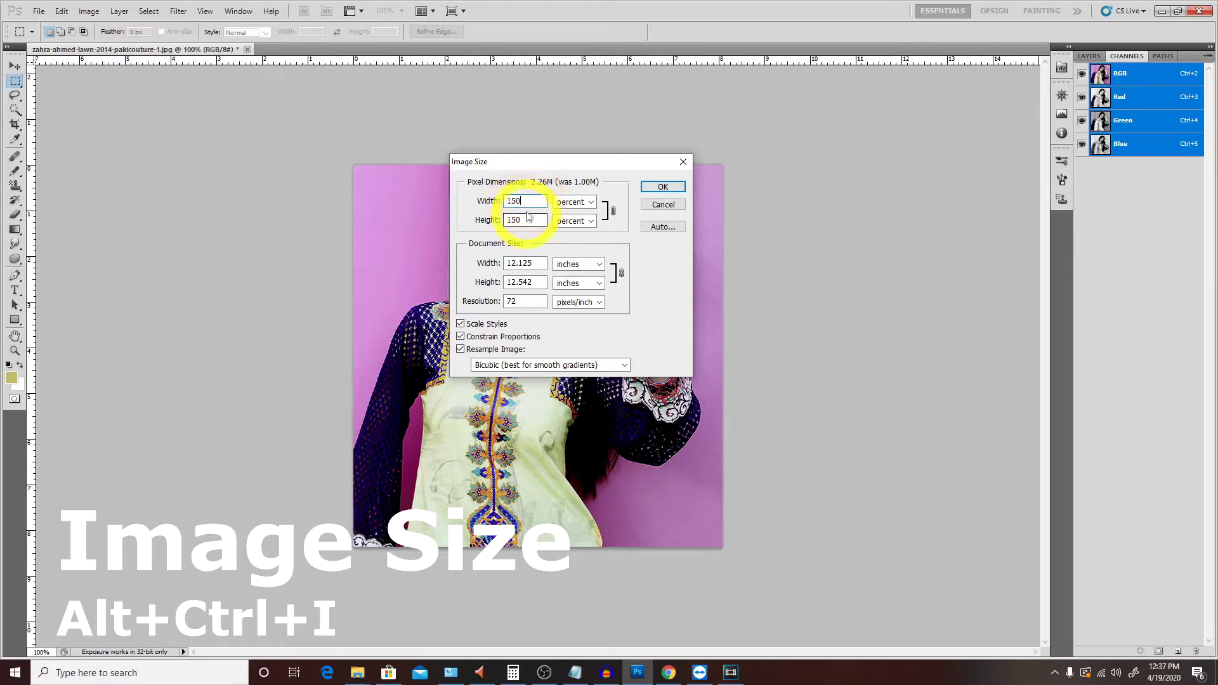
double_click(526, 205)
left_click(574, 202)
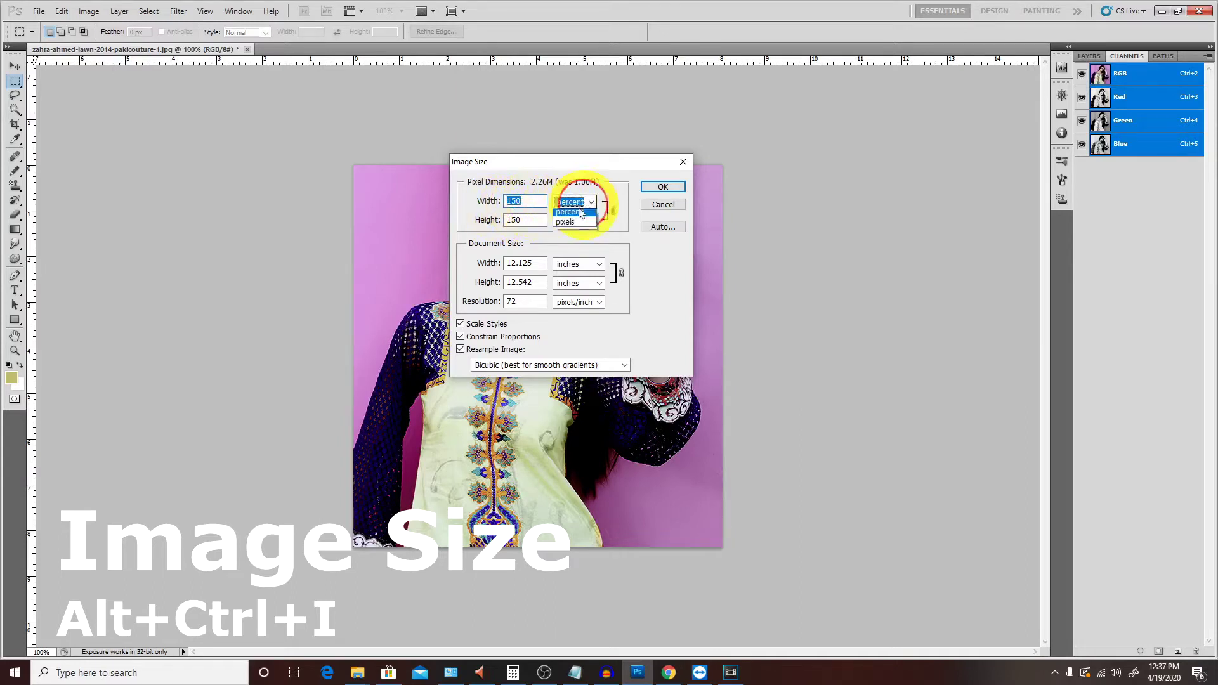
left_click(574, 224)
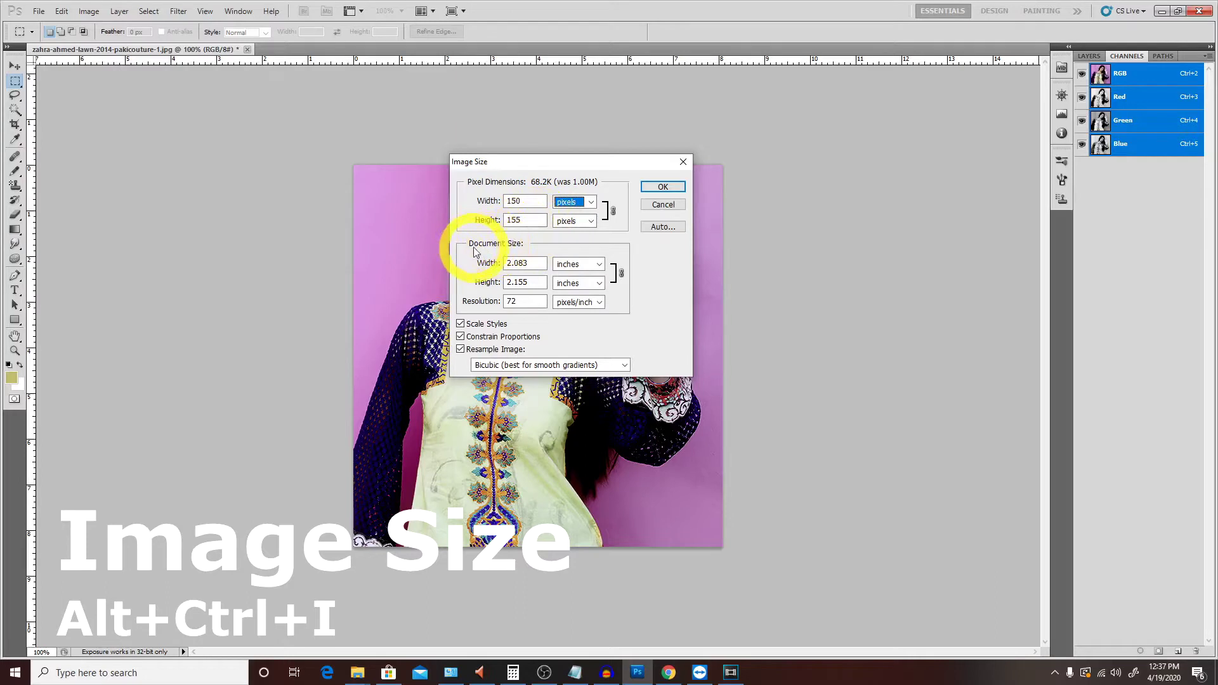
Review the inch-based document size fields, then Reset to 582 × 602 pixels at 72 ppi
left_click(529, 247)
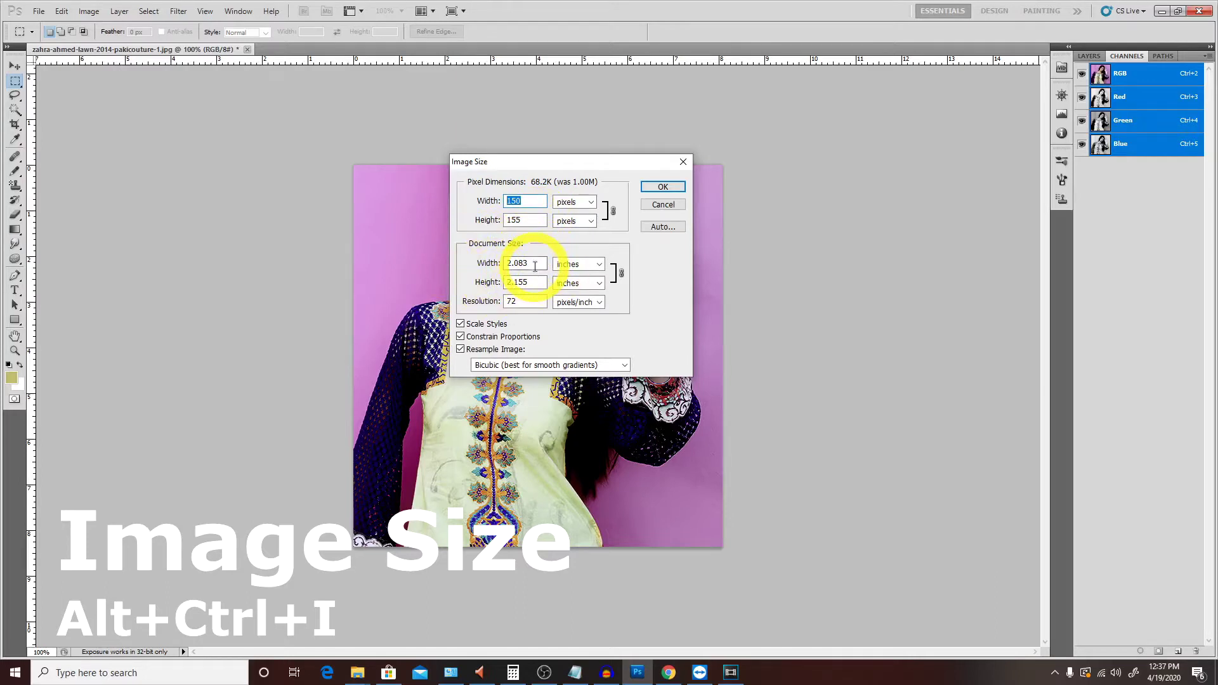
left_click(582, 264)
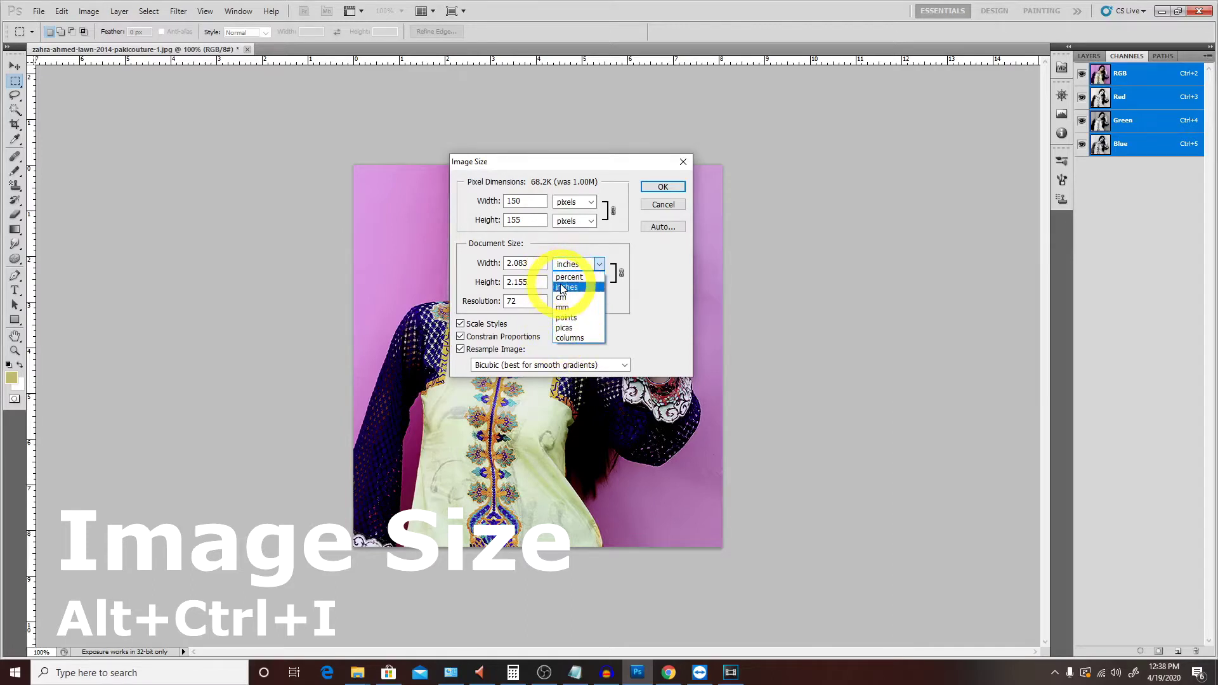
left_click(594, 267)
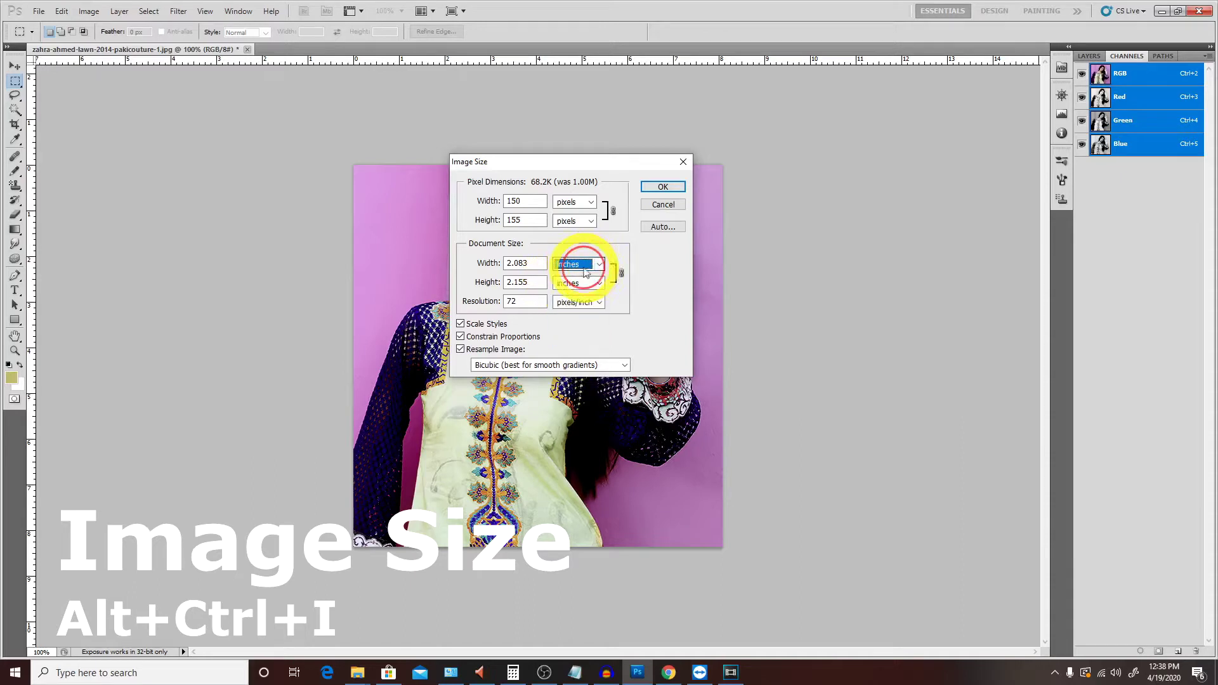
left_click(573, 293)
left_click_drag(530, 263, 495, 236)
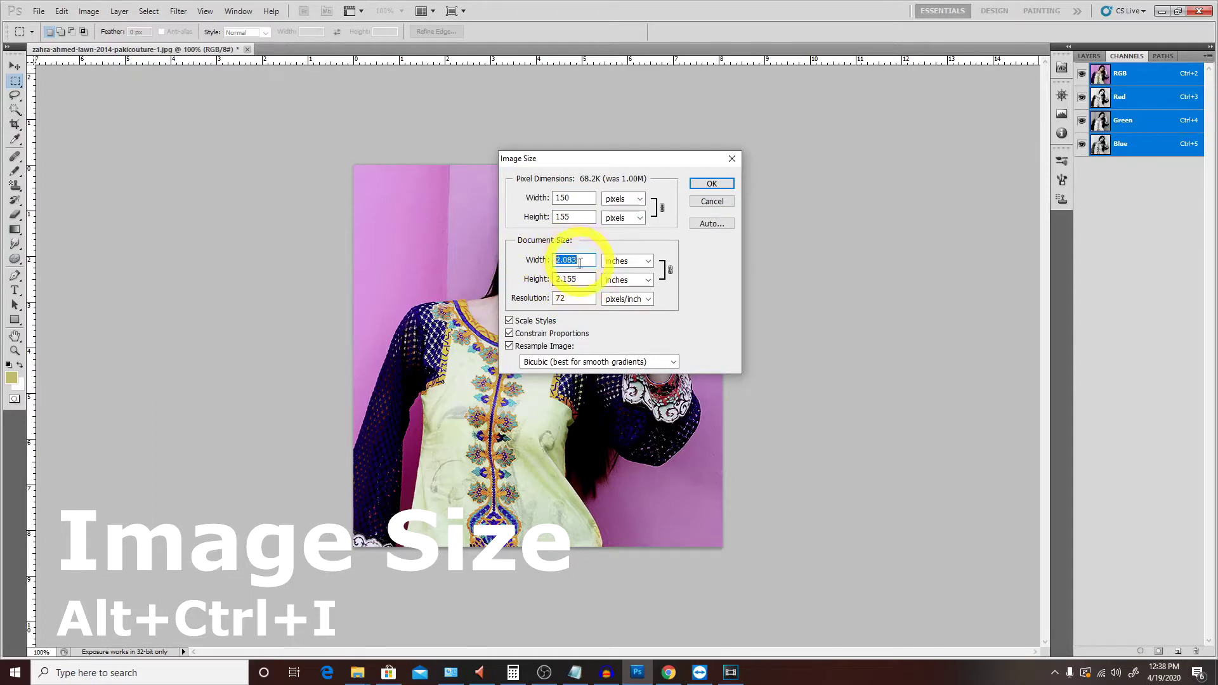
key("Tab")
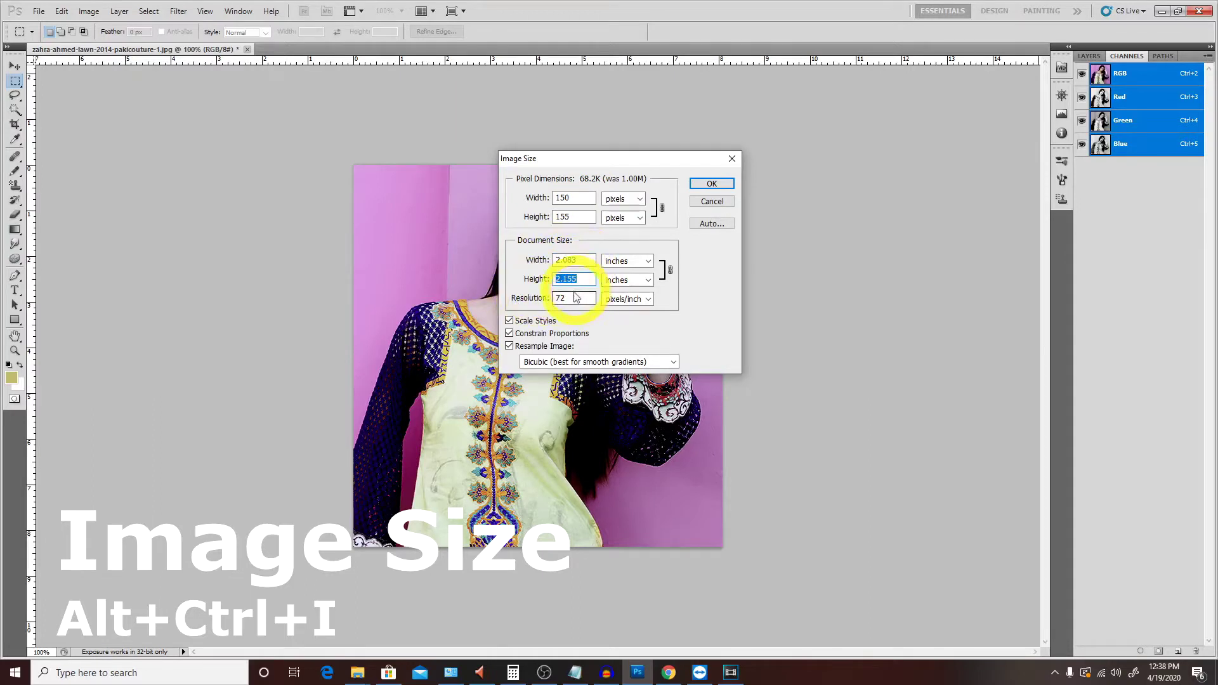
key("Tab")
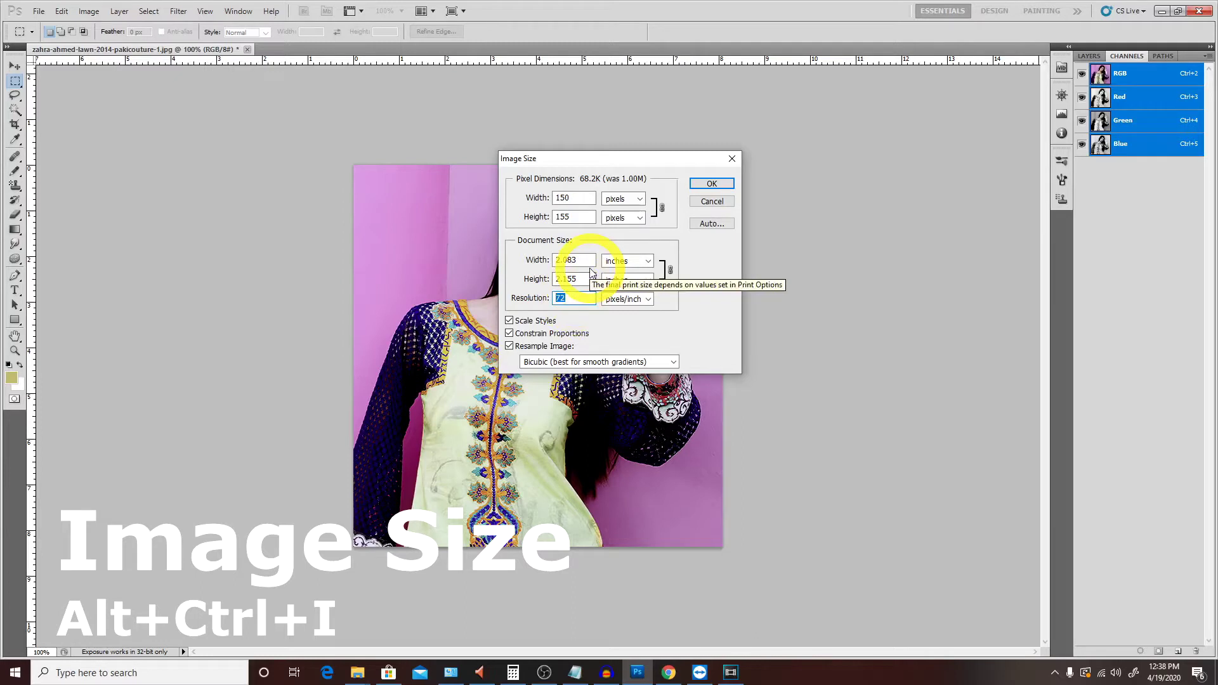
left_click(509, 346)
left_click(509, 346)
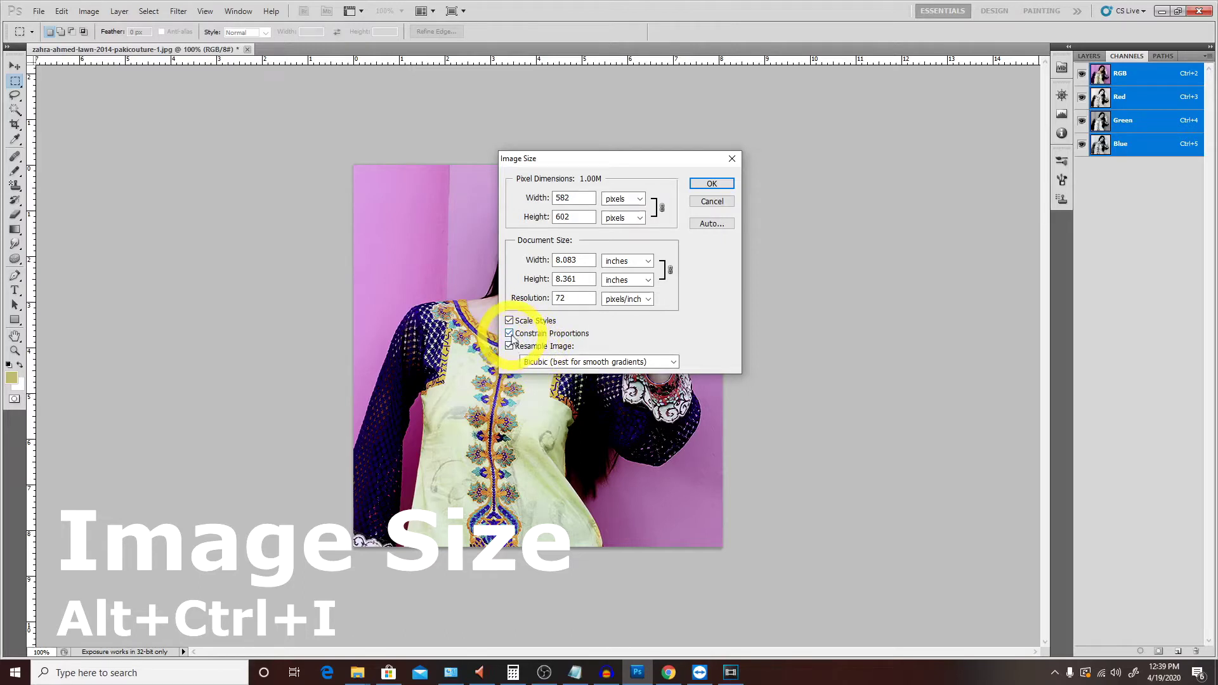
left_click(510, 333)
left_click(509, 334)
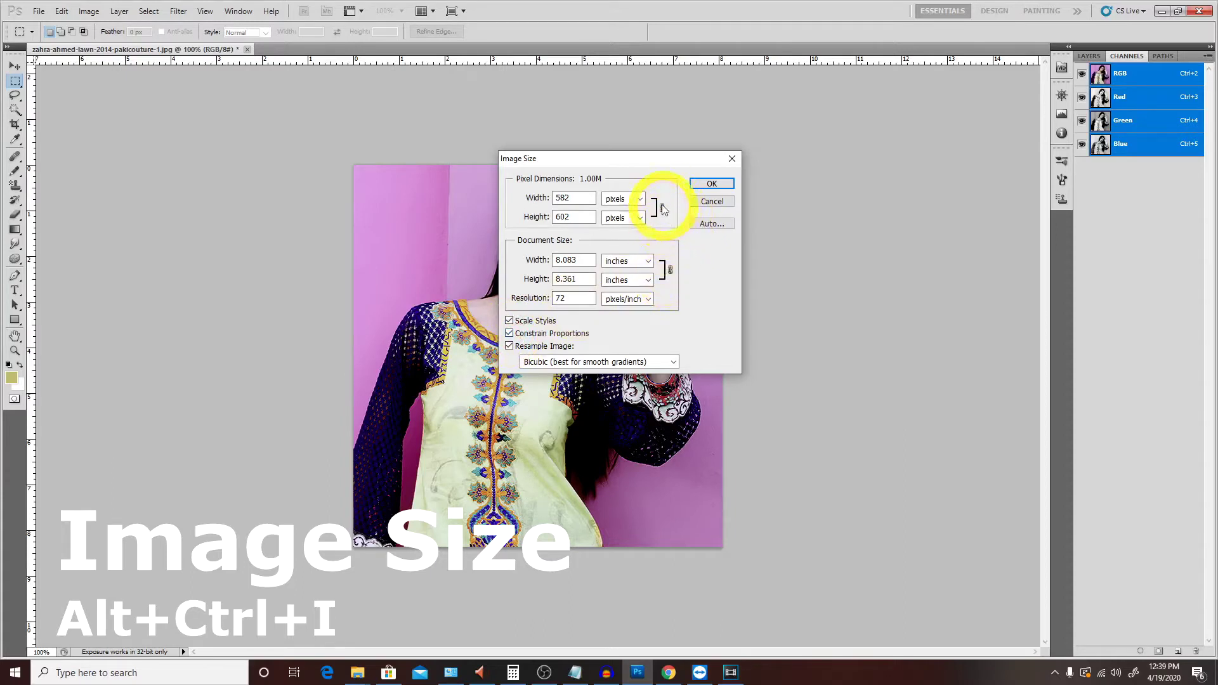
left_click(509, 333)
left_click(510, 334)
left_click(510, 333)
left_click(509, 334)
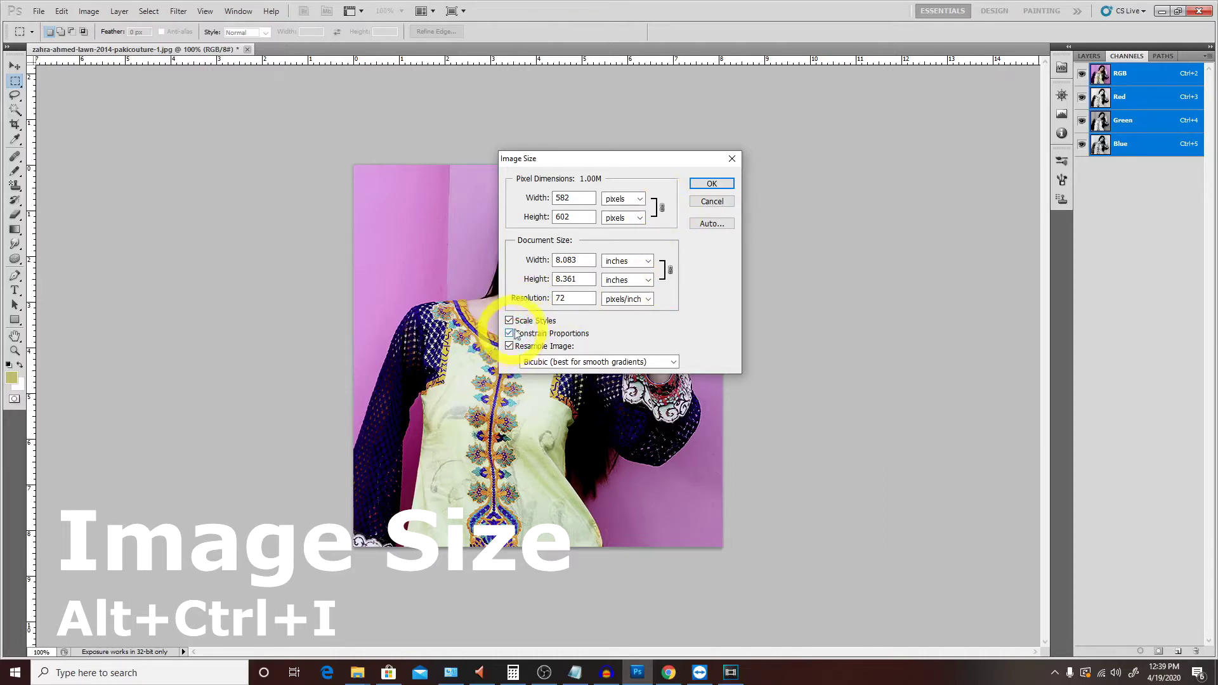
left_click_drag(580, 260, 559, 262)
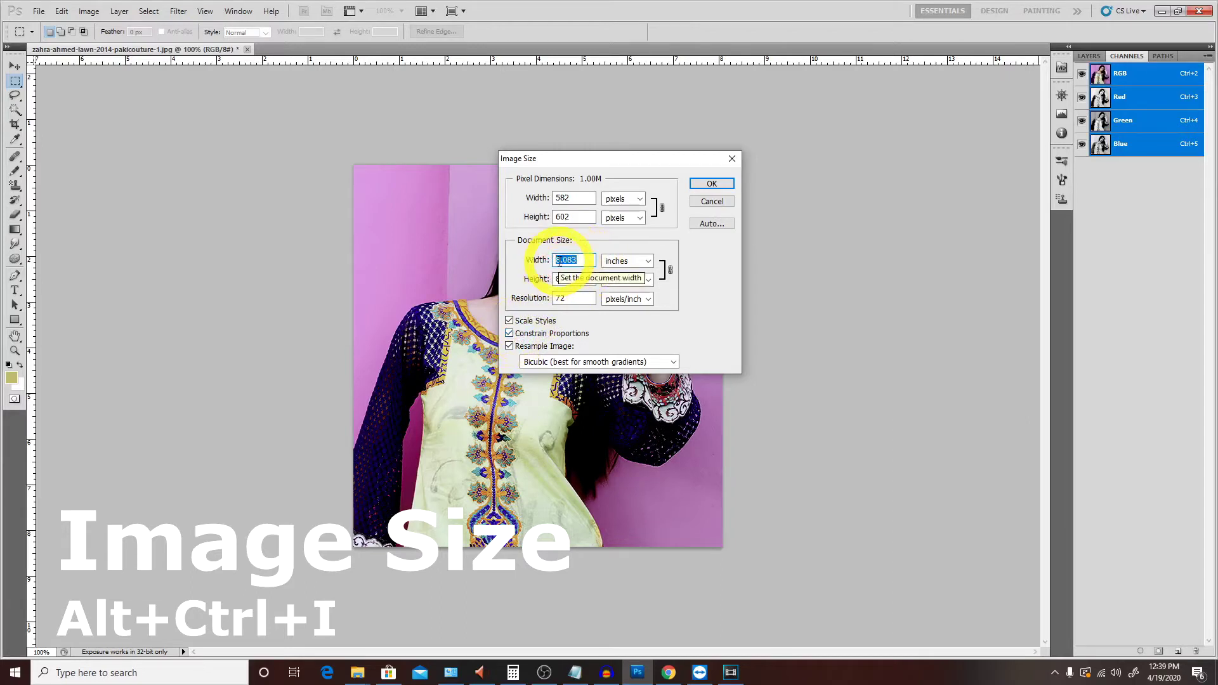
type("15")
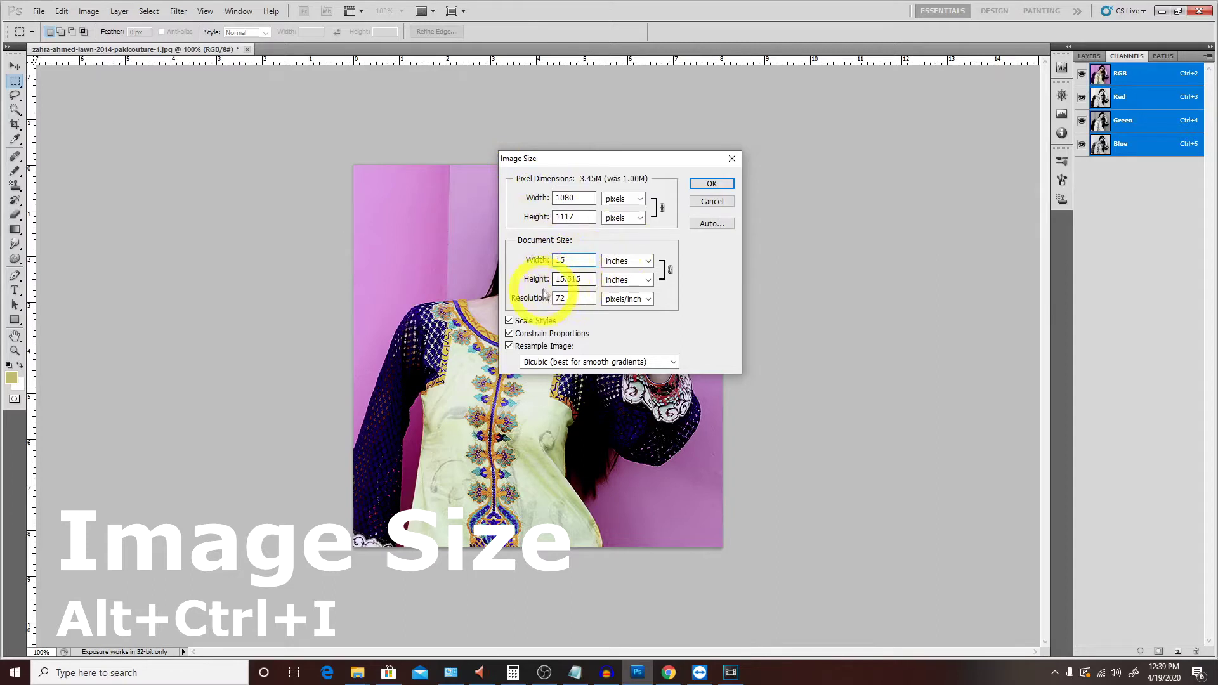
double_click(572, 260)
type("20")
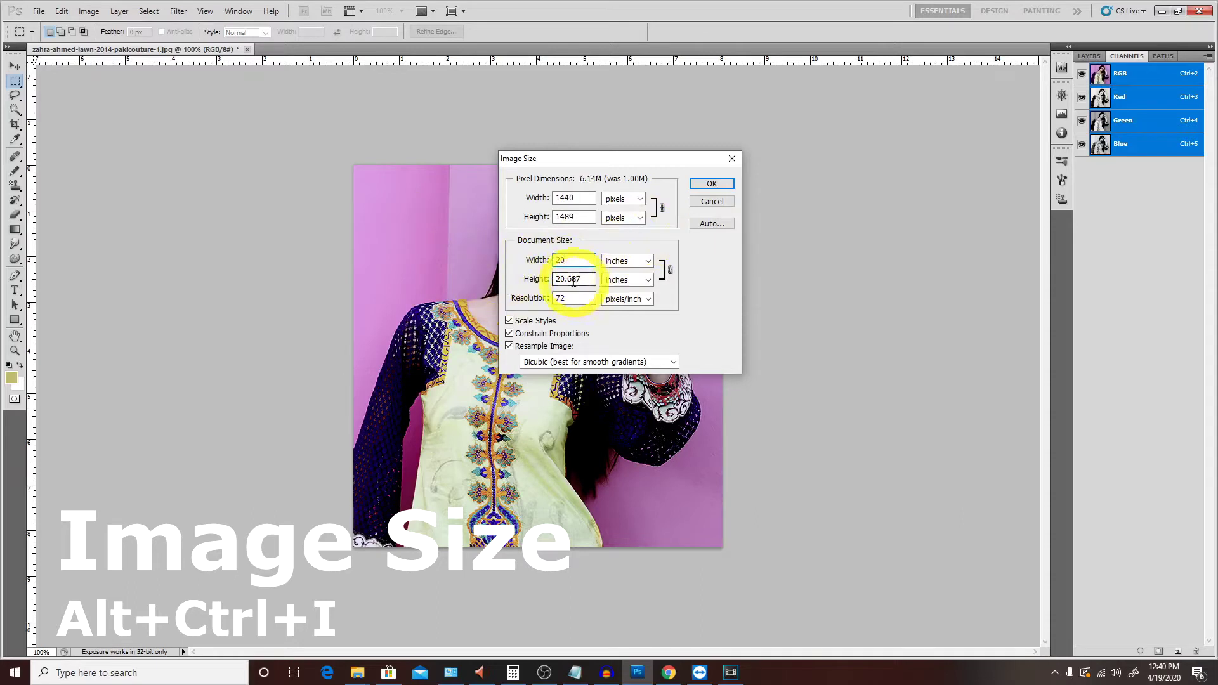
key("Tab")
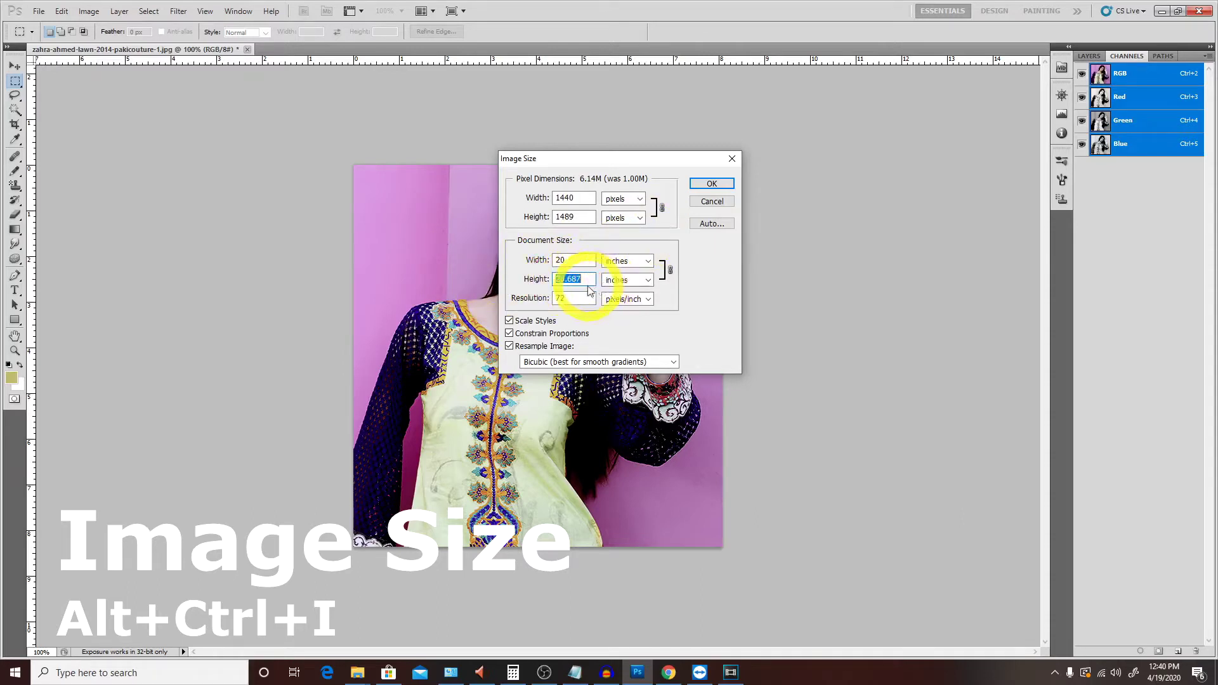
left_click(509, 346)
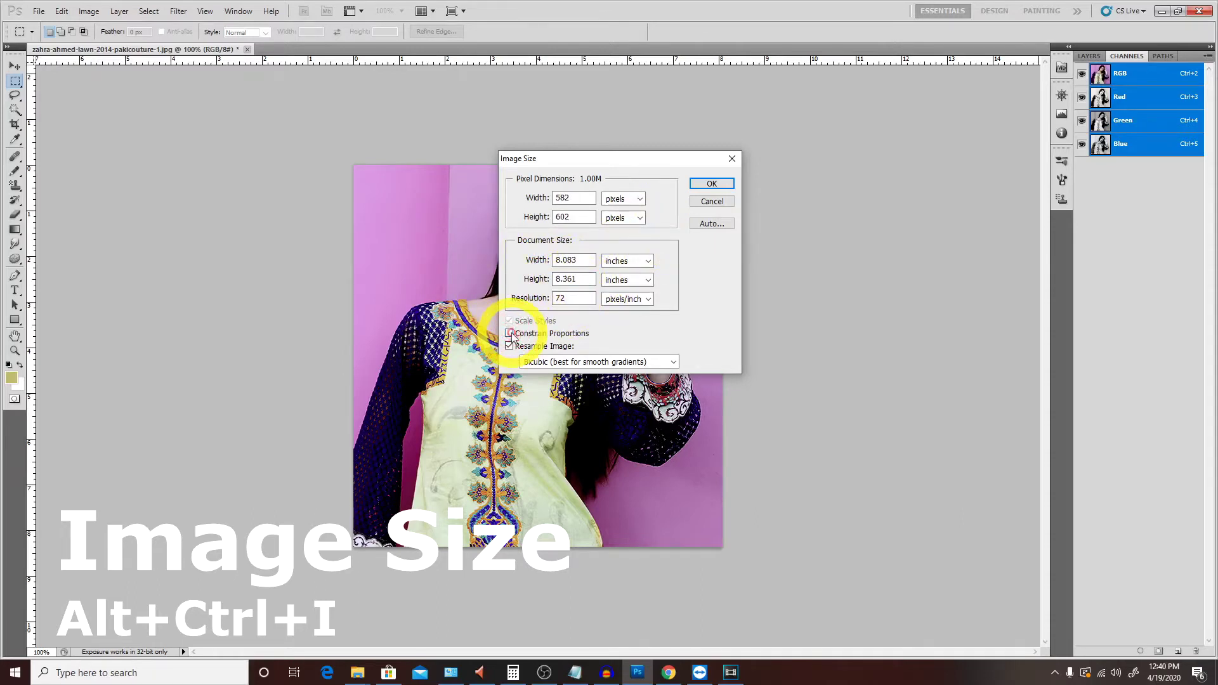
left_click(509, 346)
double_click(559, 262)
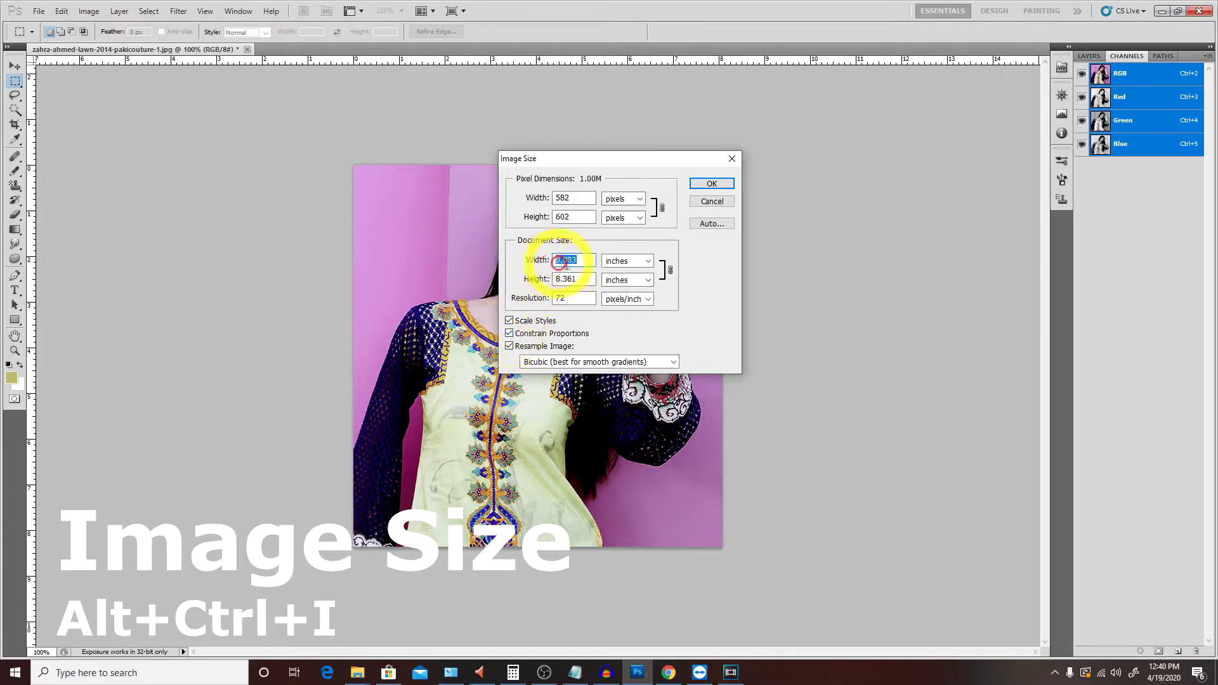
left_click(510, 334)
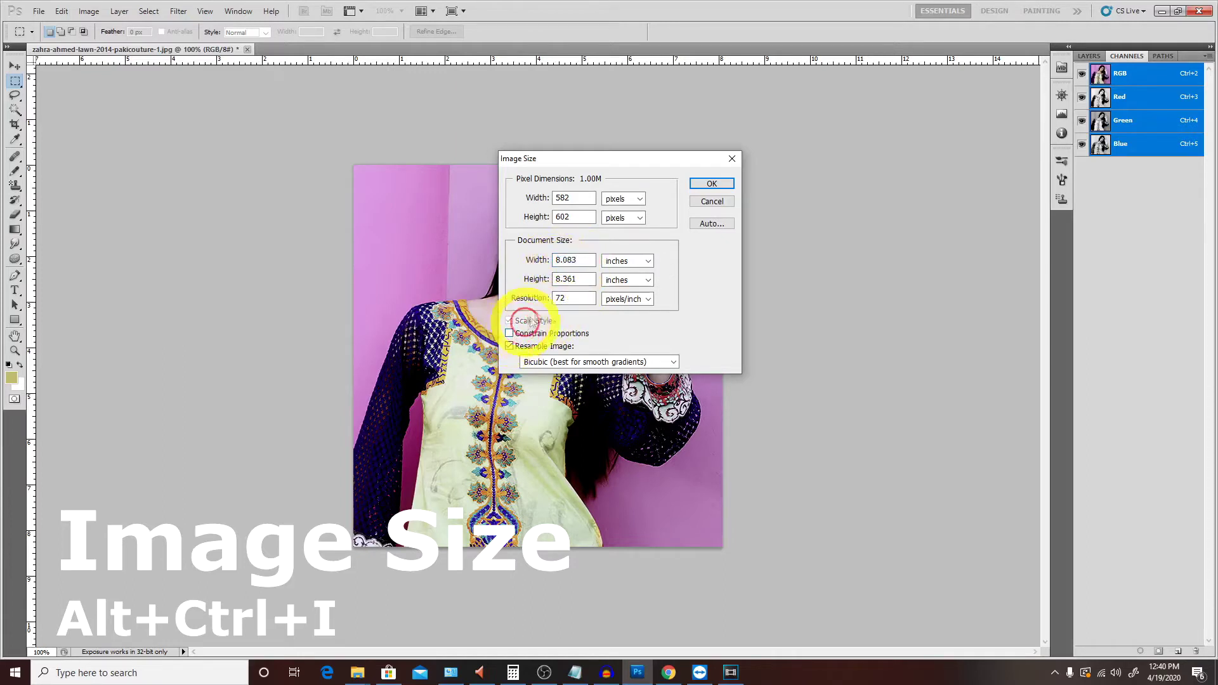
double_click(555, 260)
type("10")
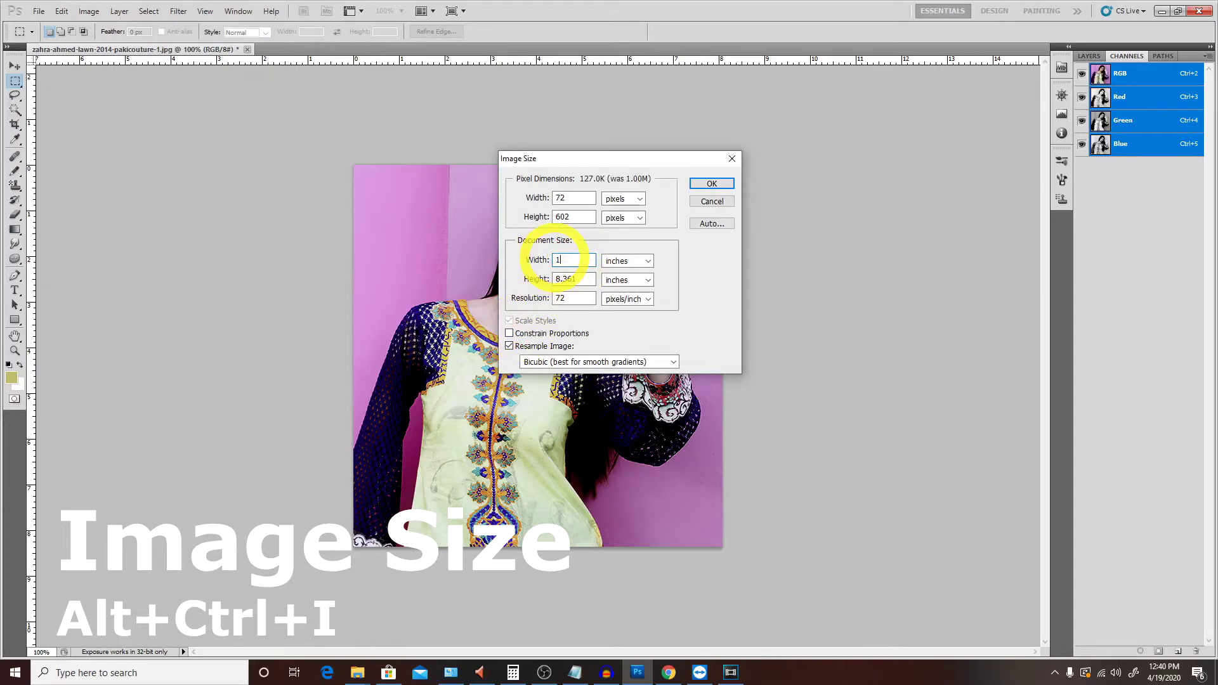
double_click(581, 280)
double_click(552, 262)
type("15")
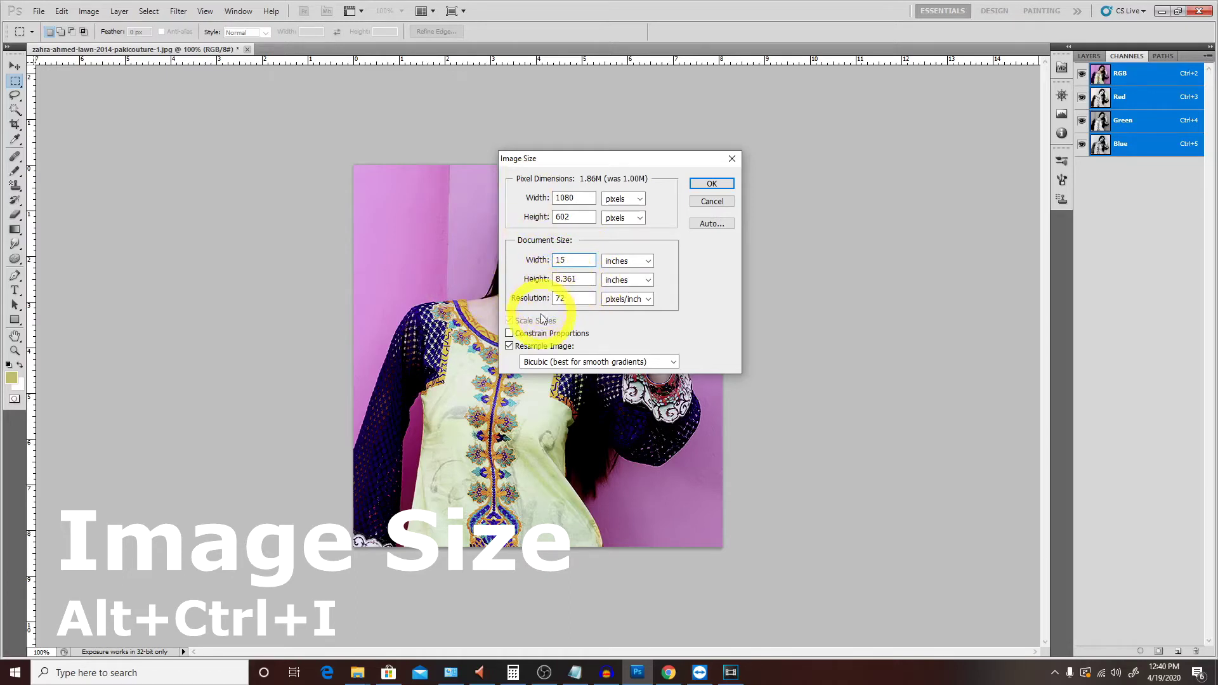
left_click(509, 334)
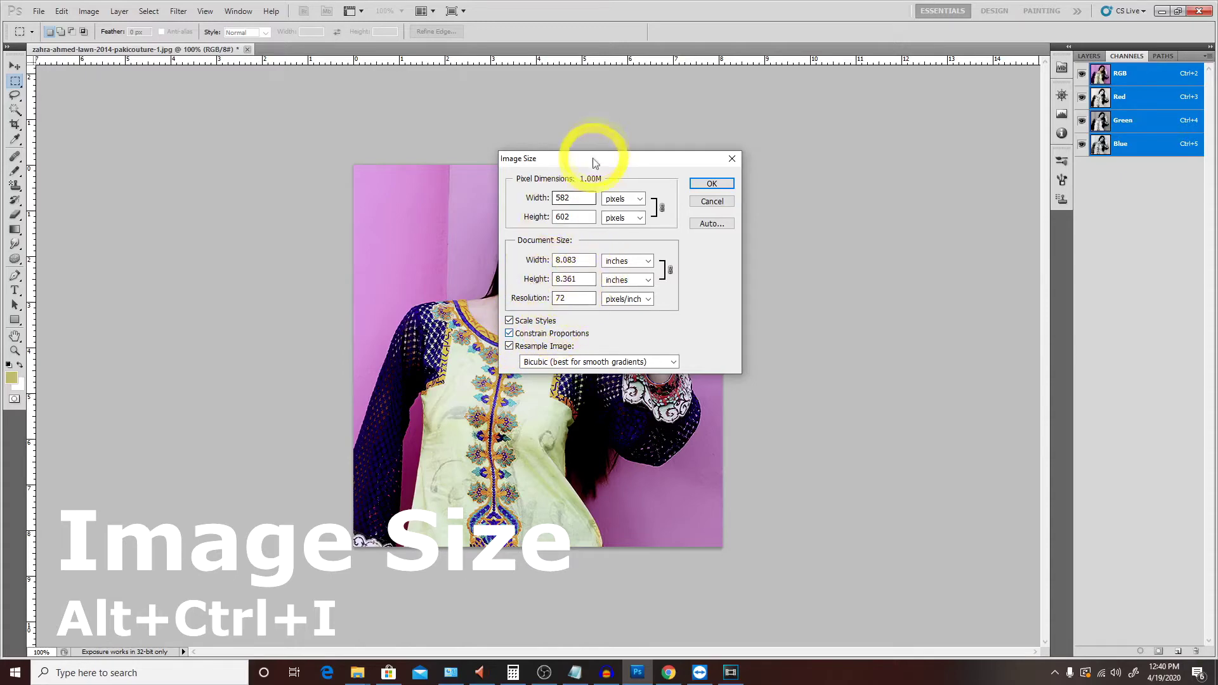
left_click_drag(595, 158, 794, 183)
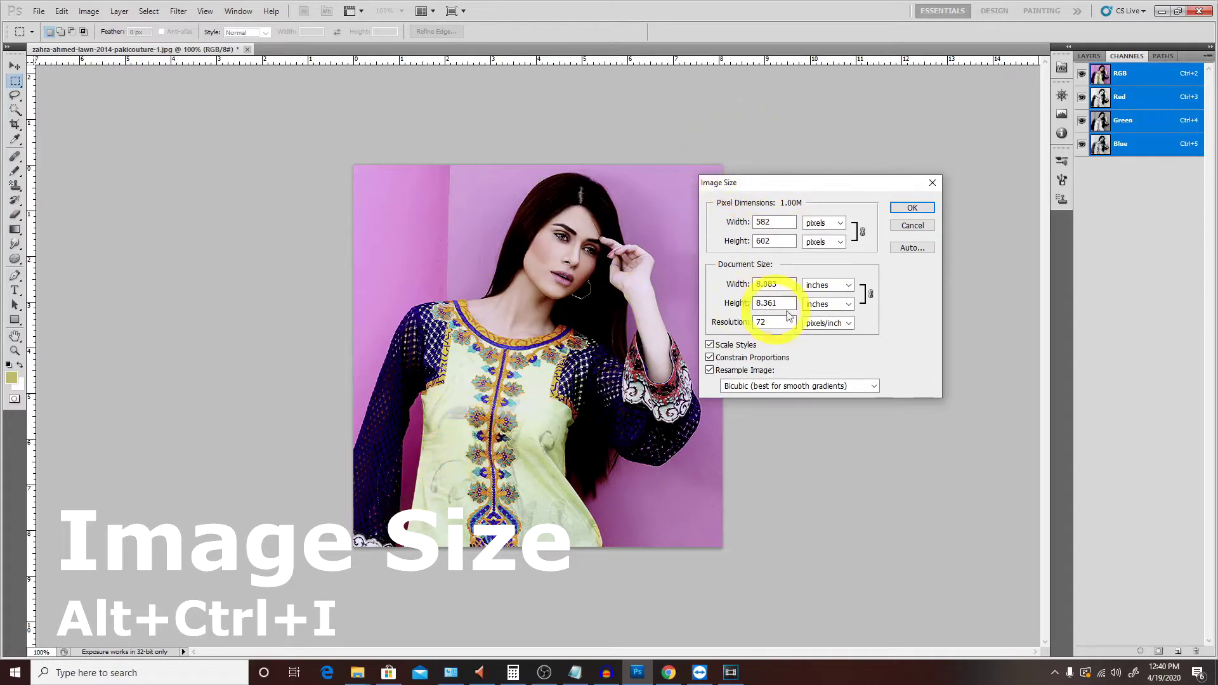
left_click(710, 357)
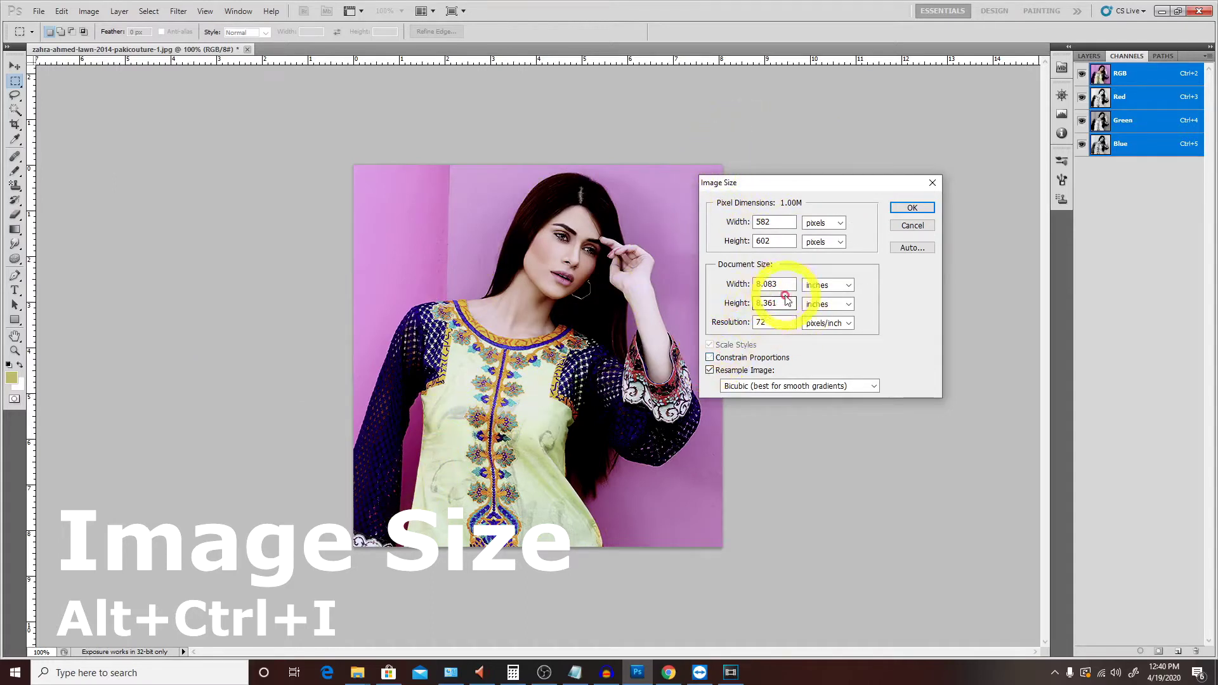
left_click_drag(789, 285, 750, 284)
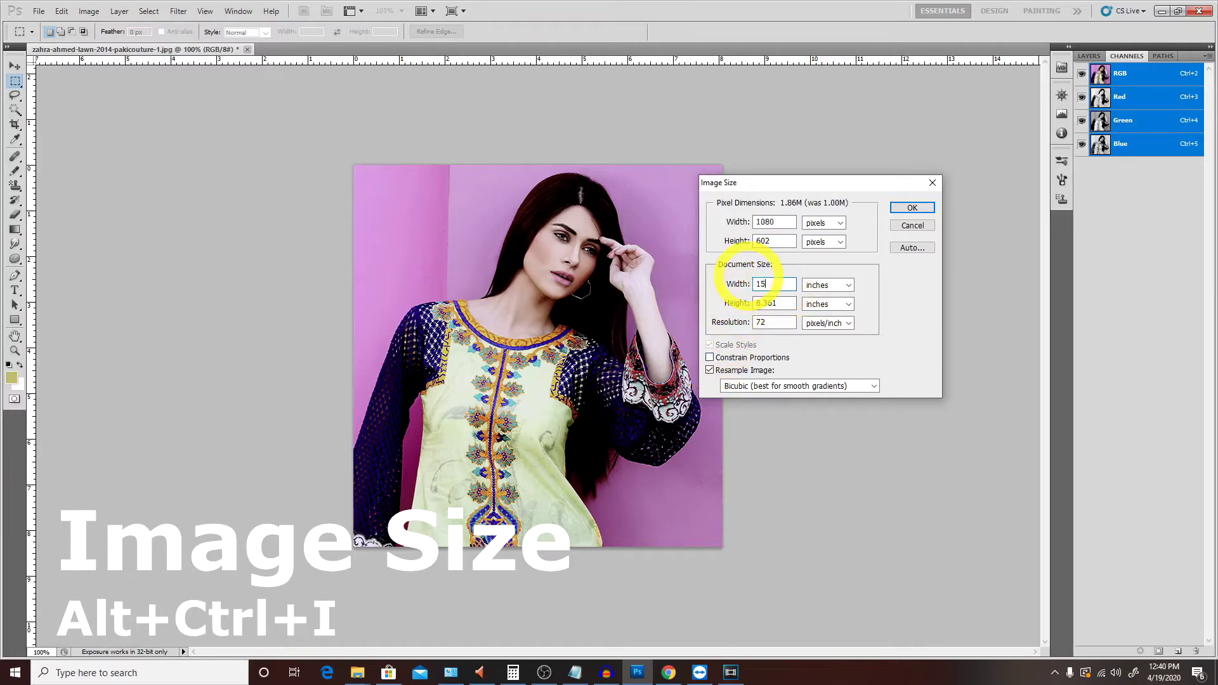
left_click(906, 211)
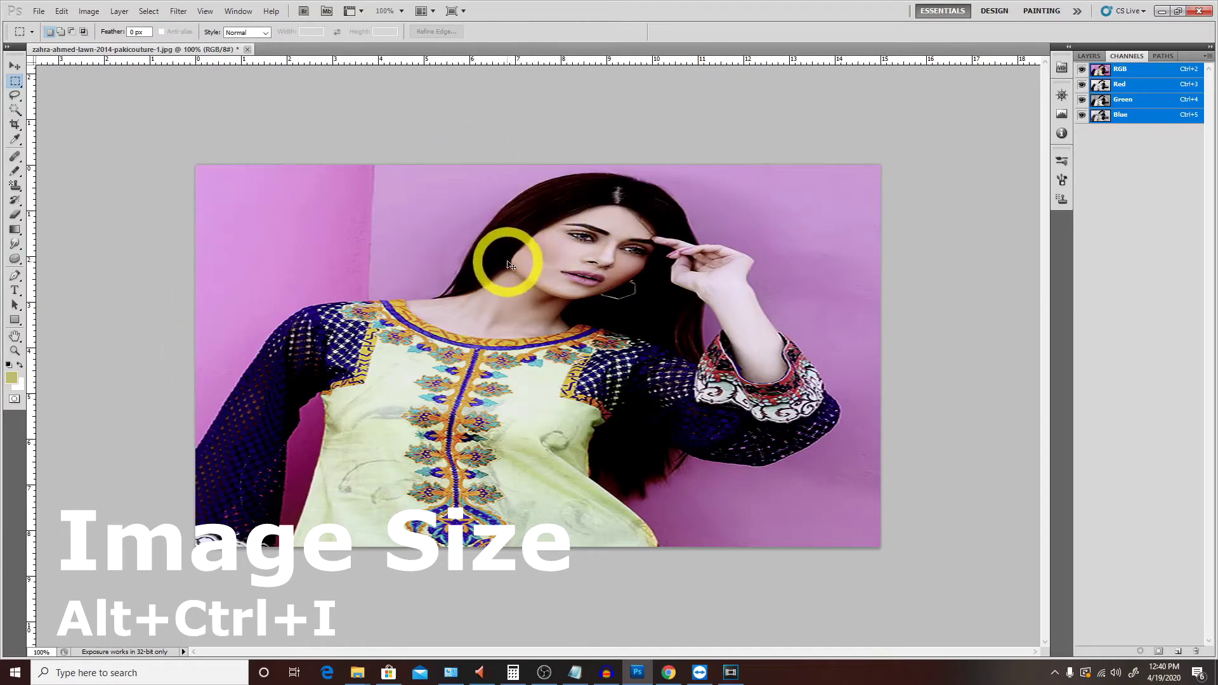
key("ctrl+z")
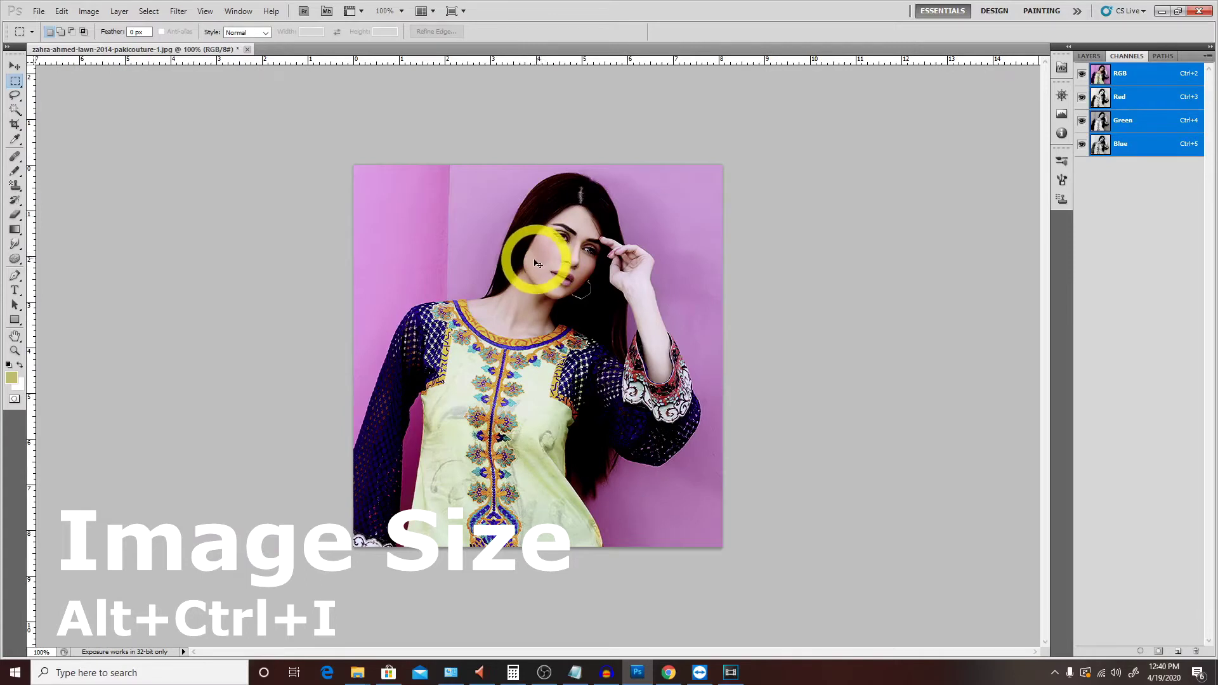
key("alt+ctrl+i")
left_click(720, 357)
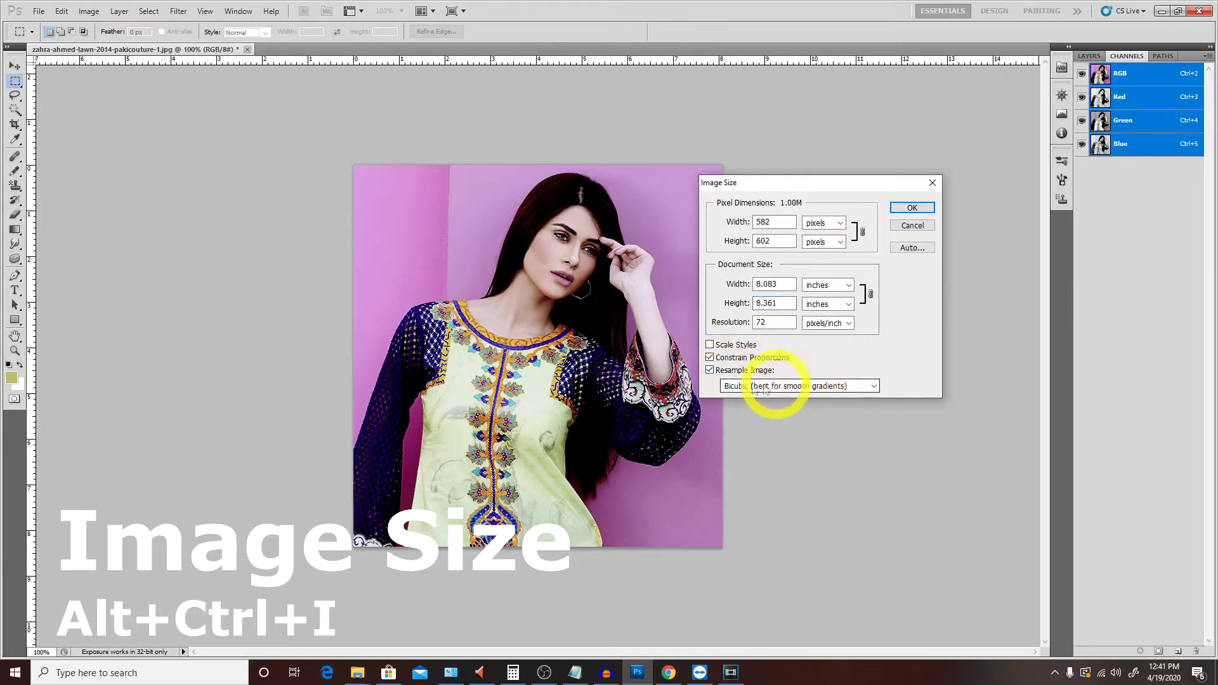
left_click(780, 389)
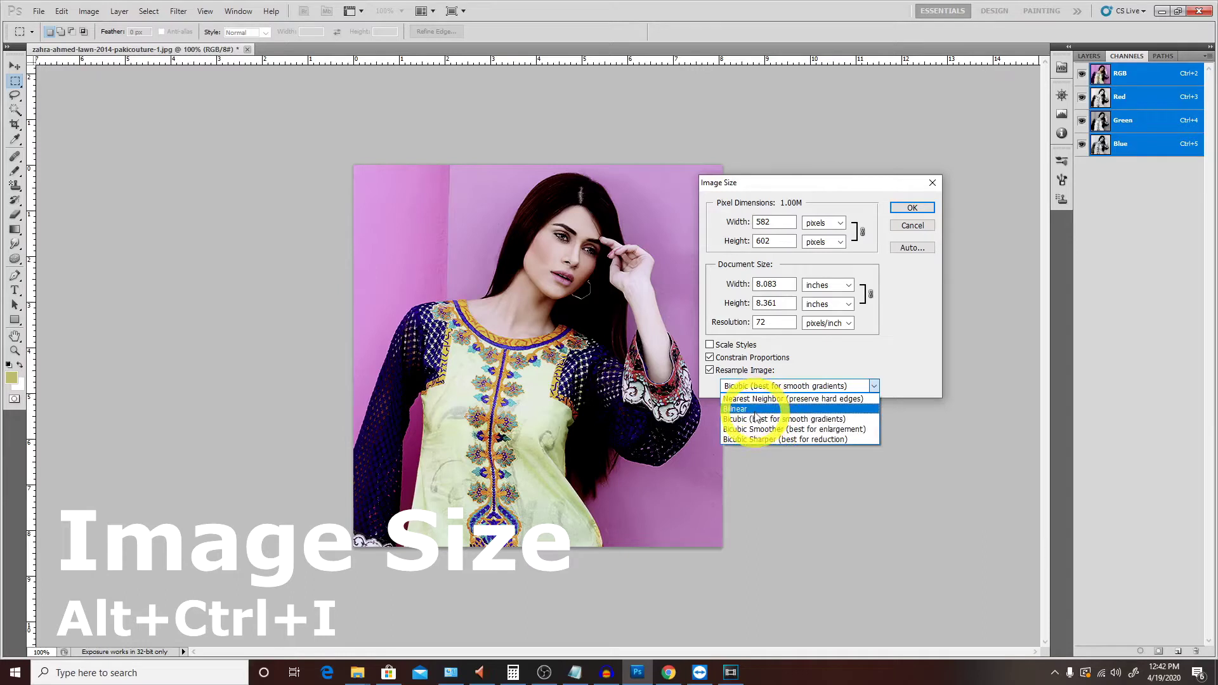
left_click(910, 240)
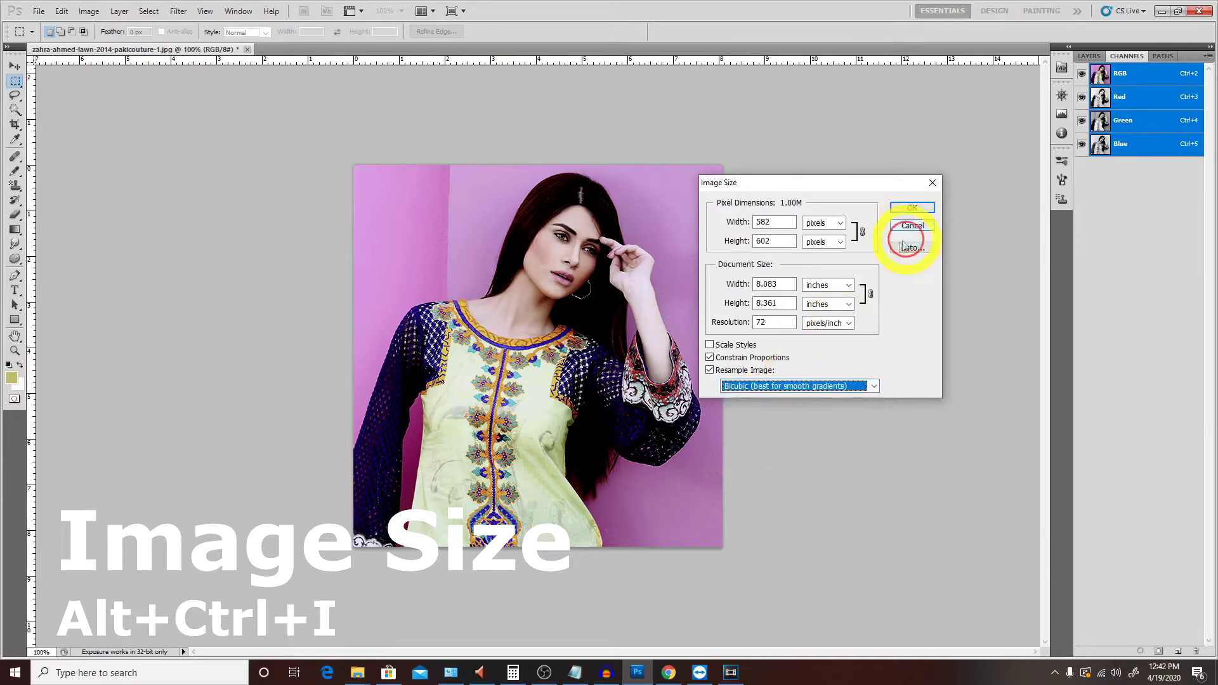
left_click(912, 208)
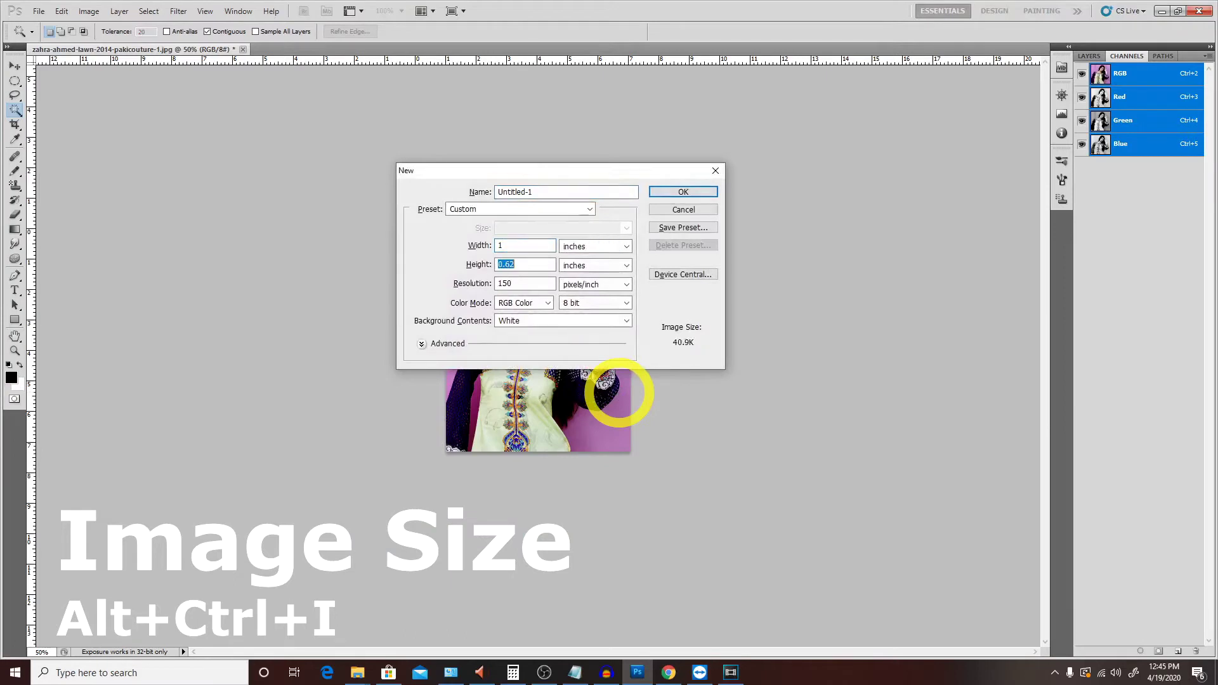
Create the 1-inch, 150 ppi document and fill an elliptical selection with black
key("Tab")
key("Return")
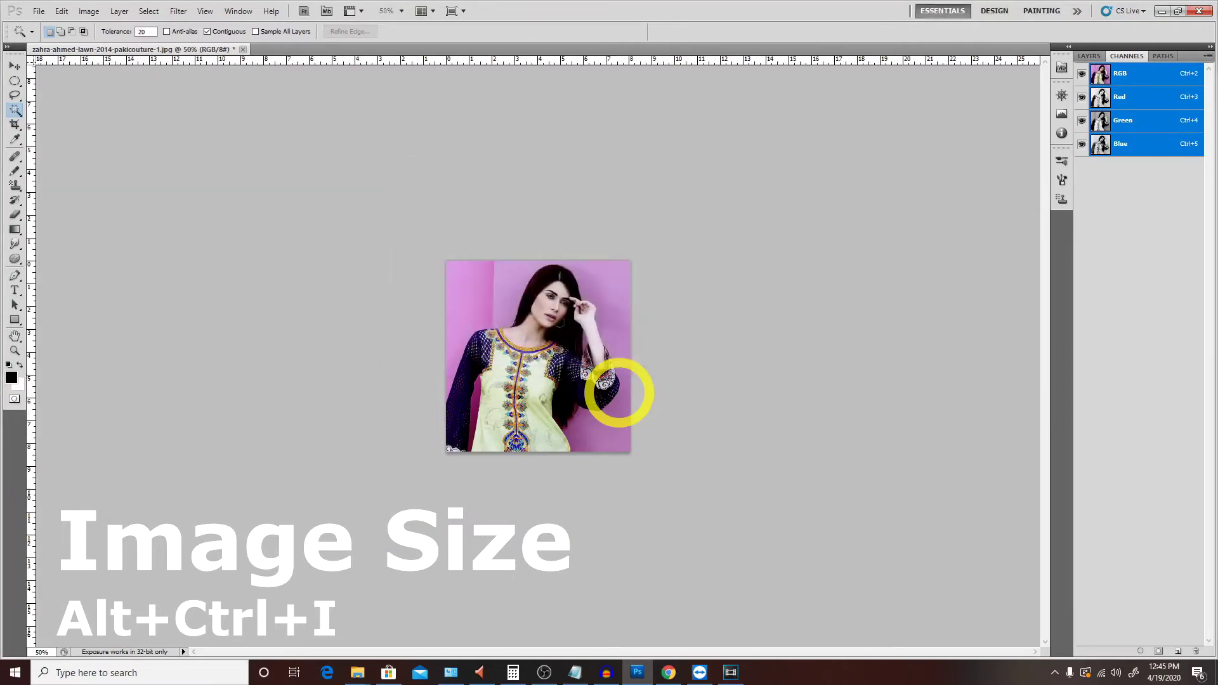
left_click(570, 377)
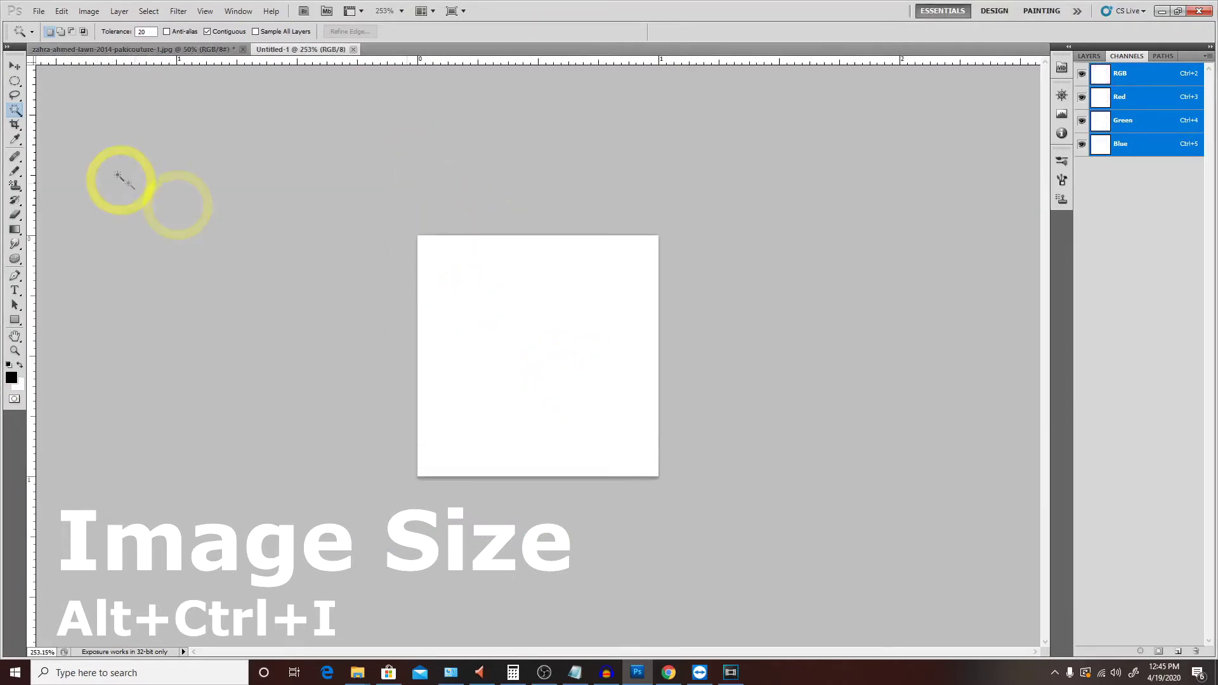
left_click(14, 83)
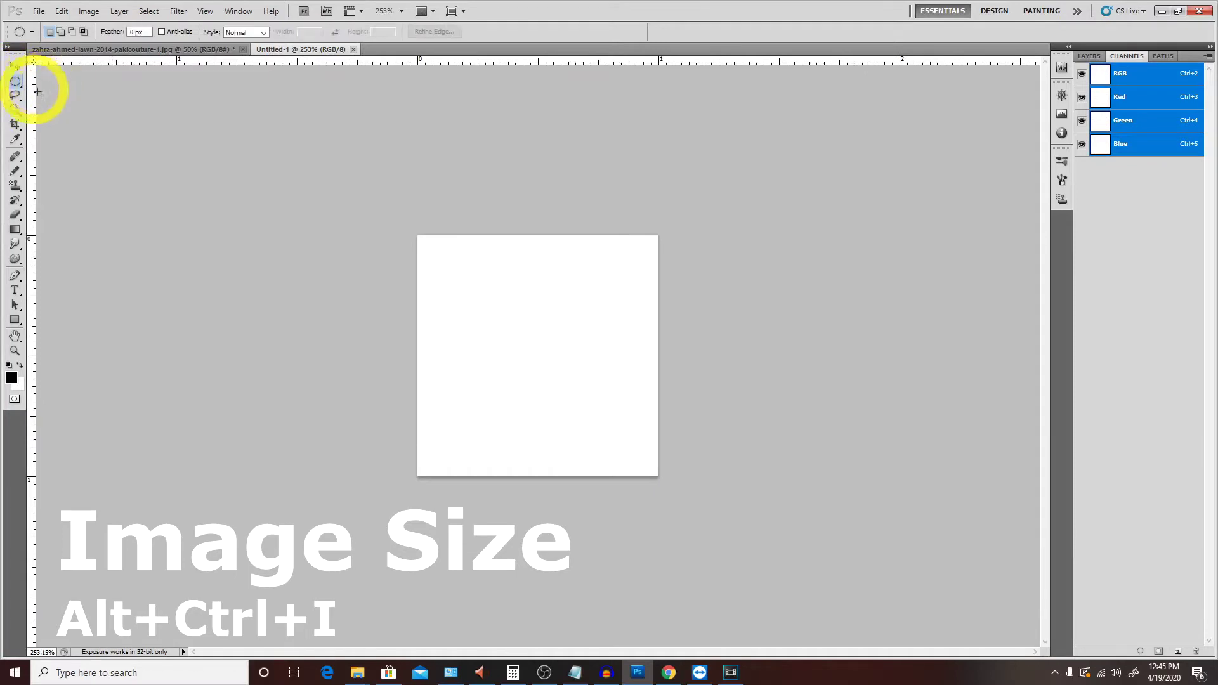
left_click_drag(441, 266, 657, 462)
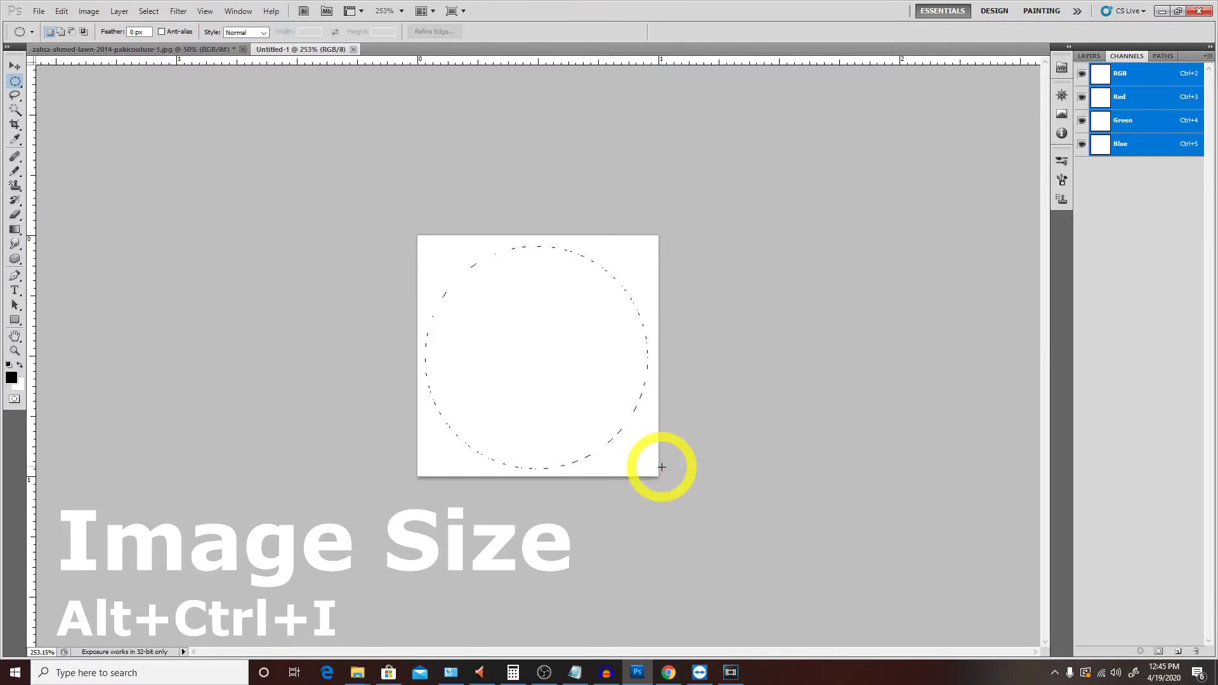
left_click_drag(657, 462, 661, 464)
key("alt+BackSpace")
key("ctrl+d")
Zoom in and out to inspect the black circle
scroll(625, 272, "up", 3)
key("alt+v")
key("Escape")
scroll(656, 276, "down", 9)
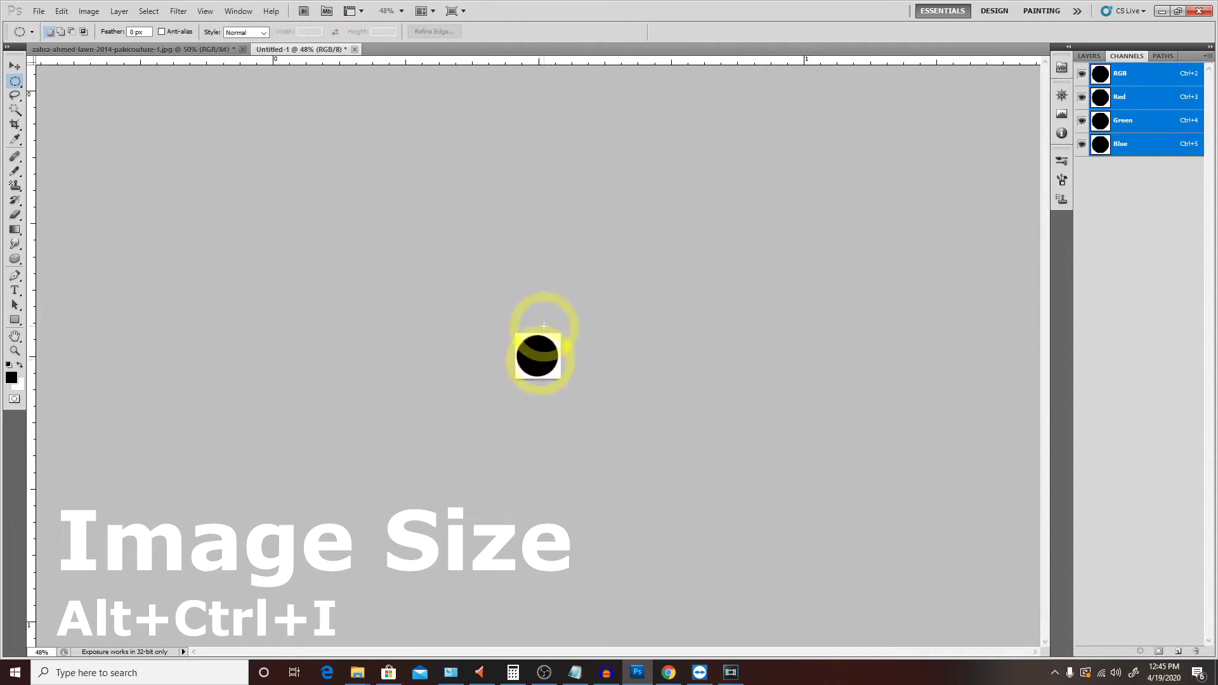
scroll(547, 329, "up", 3)
scroll(545, 328, "up", 1)
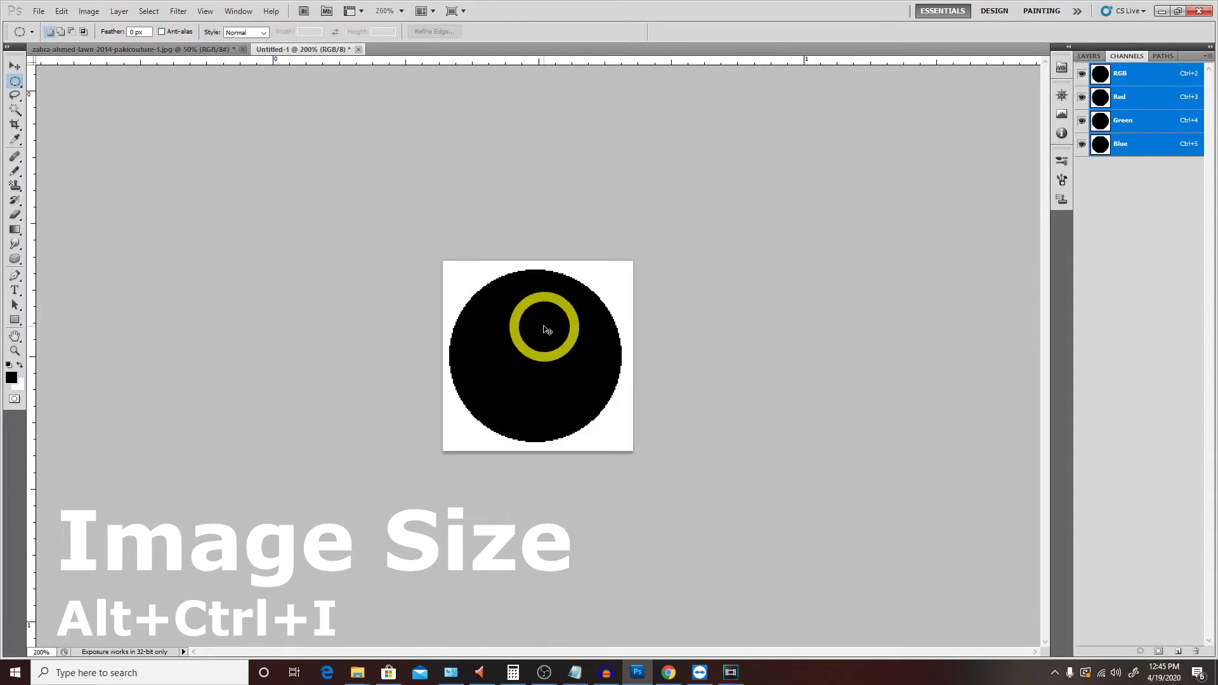
scroll(398, 242, "up", 1)
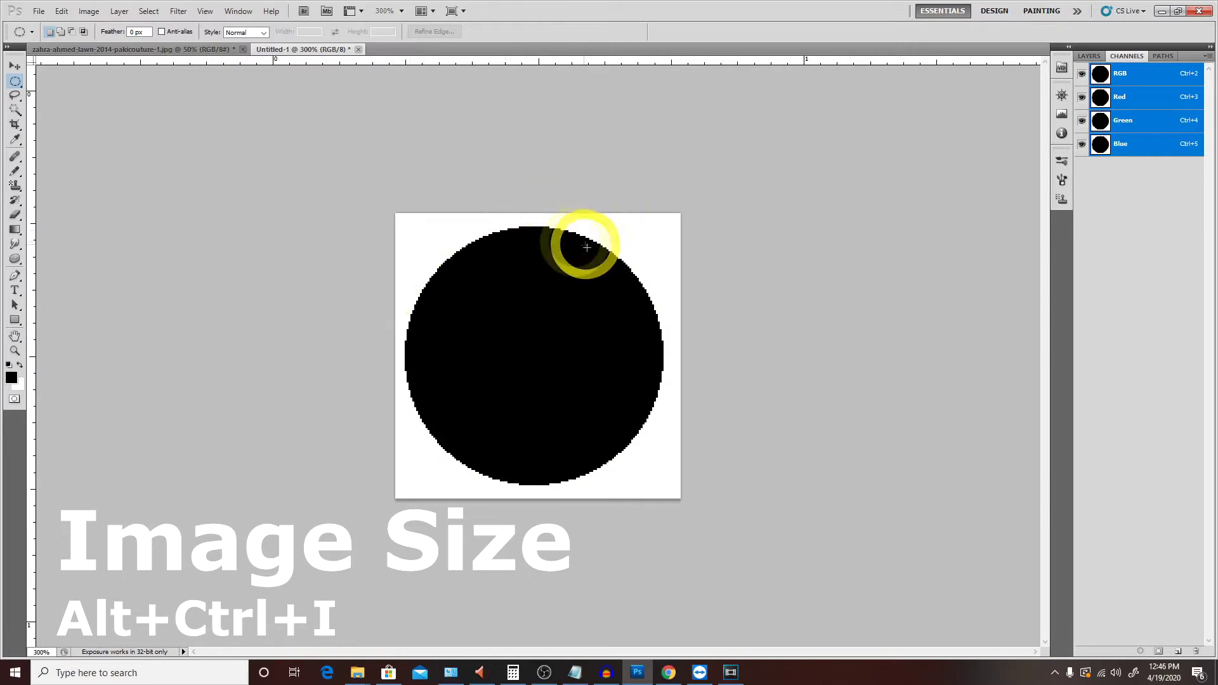
key("ctrl+alt+i")
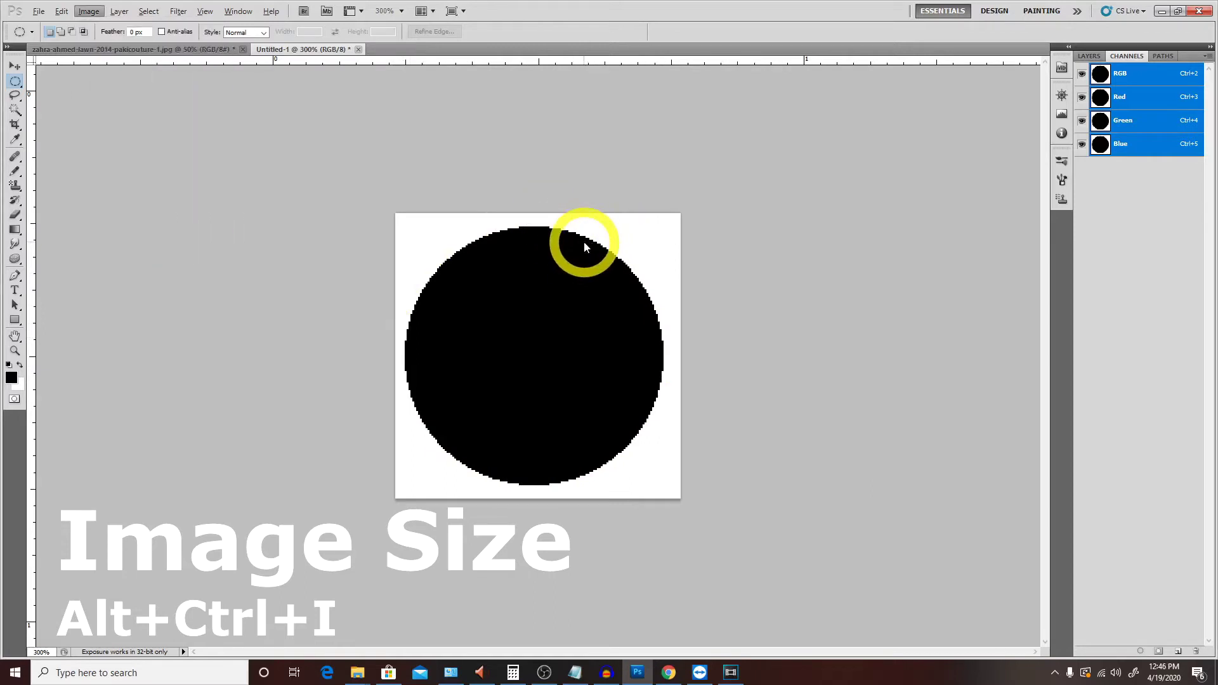
left_click(821, 285)
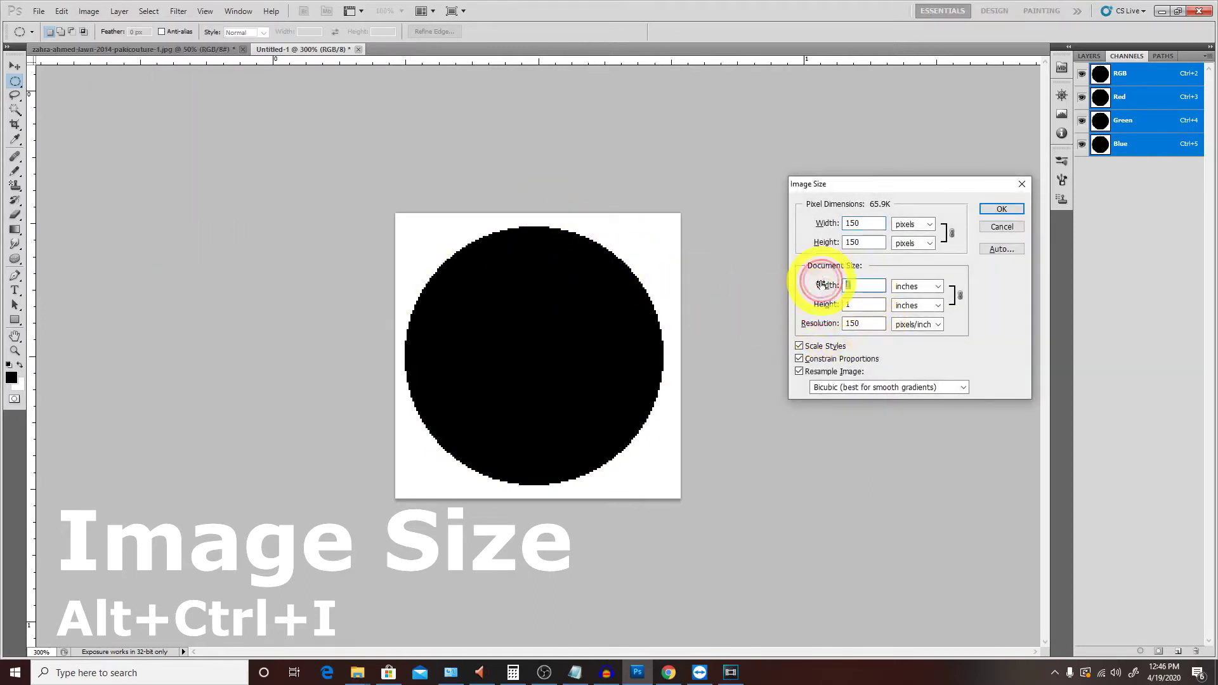
left_click(961, 387)
left_click(867, 400)
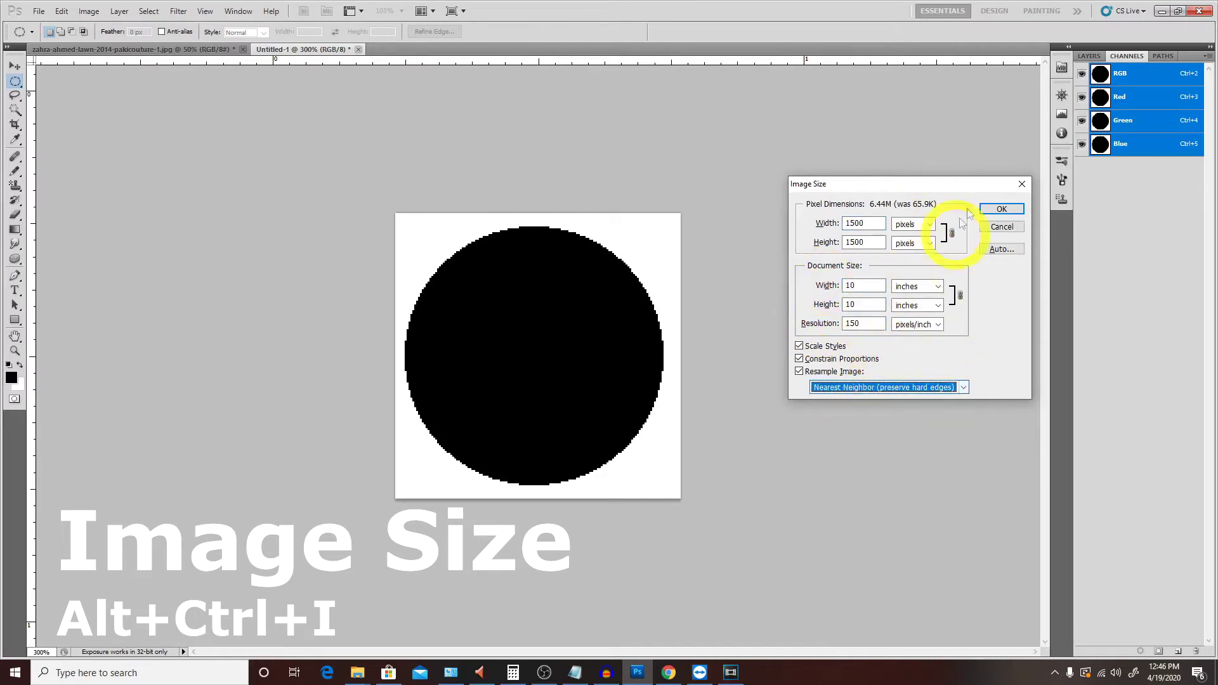
left_click(1001, 209)
key("alt+v")
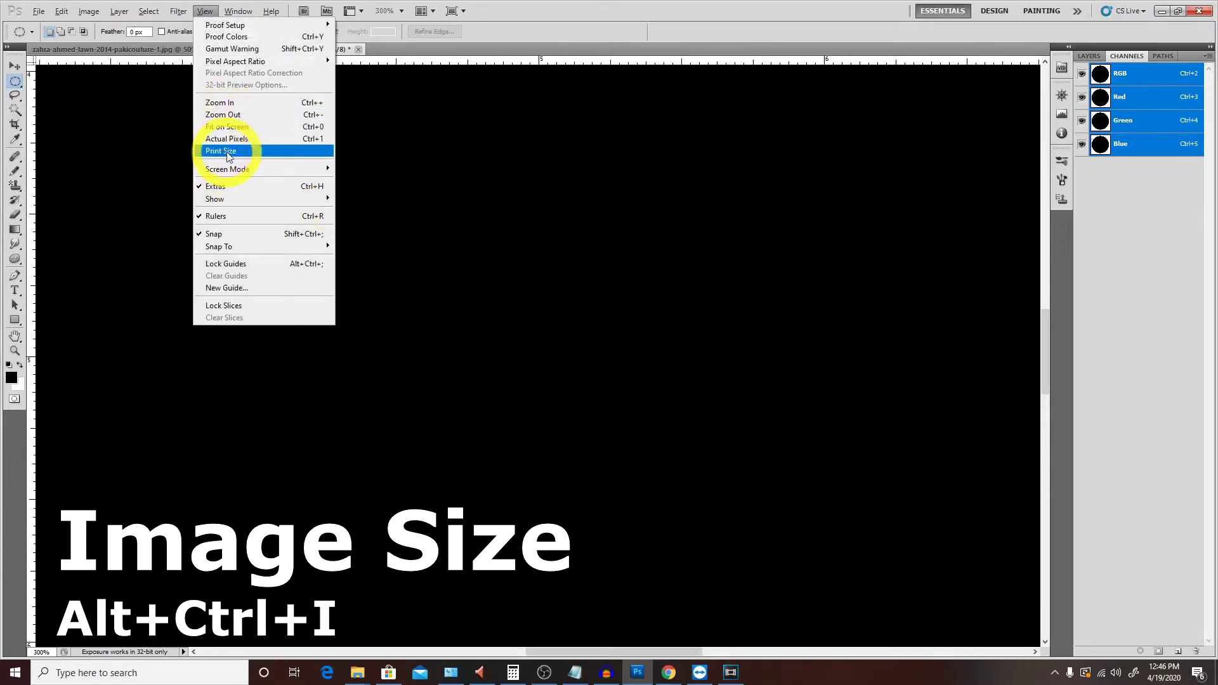
left_click(230, 151)
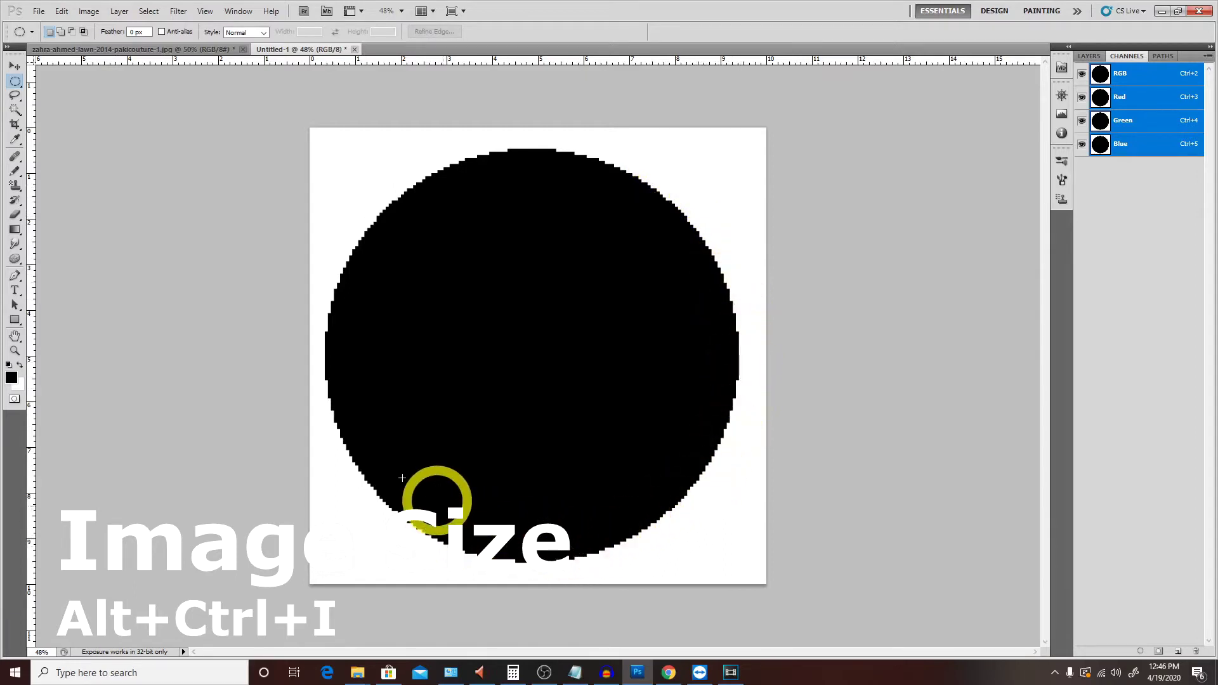
key("ctrl+alt+i")
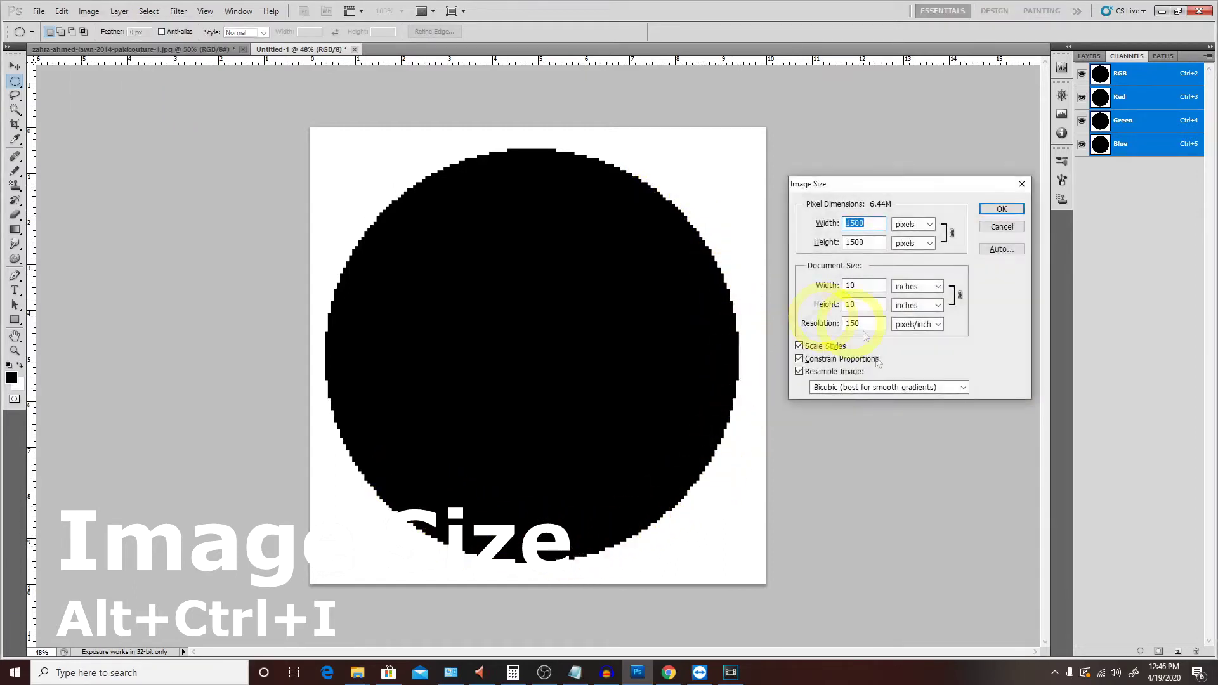
left_click(900, 387)
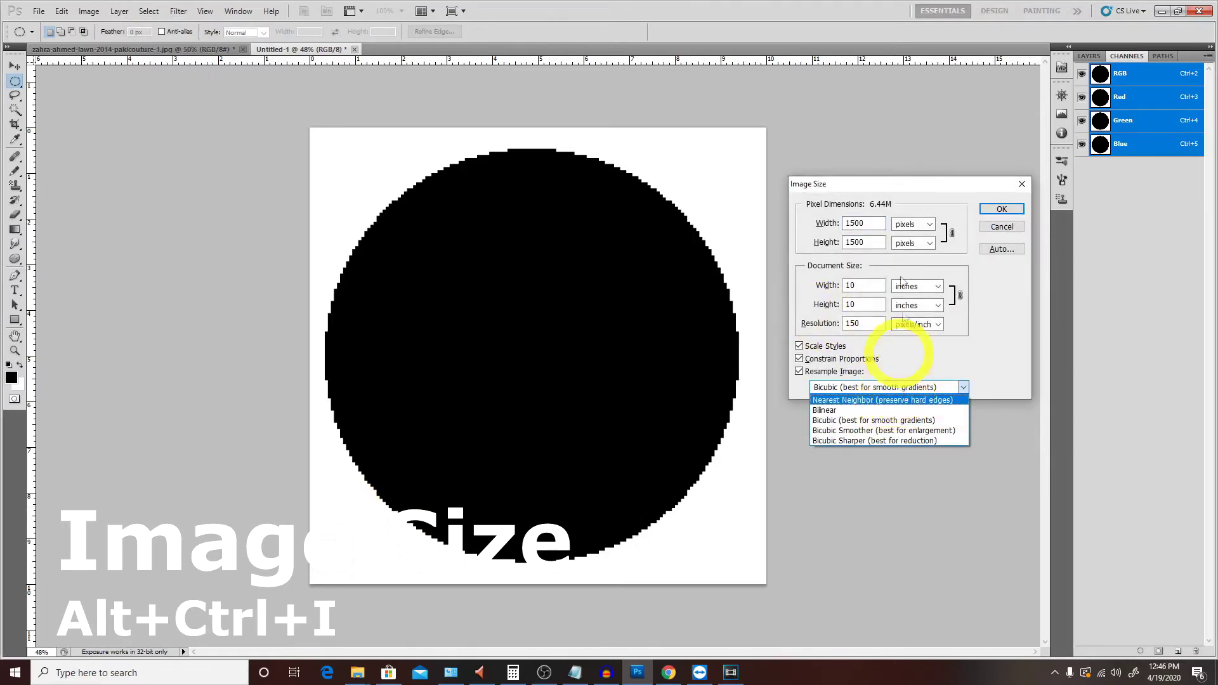
left_click(1015, 230)
left_click(1002, 226)
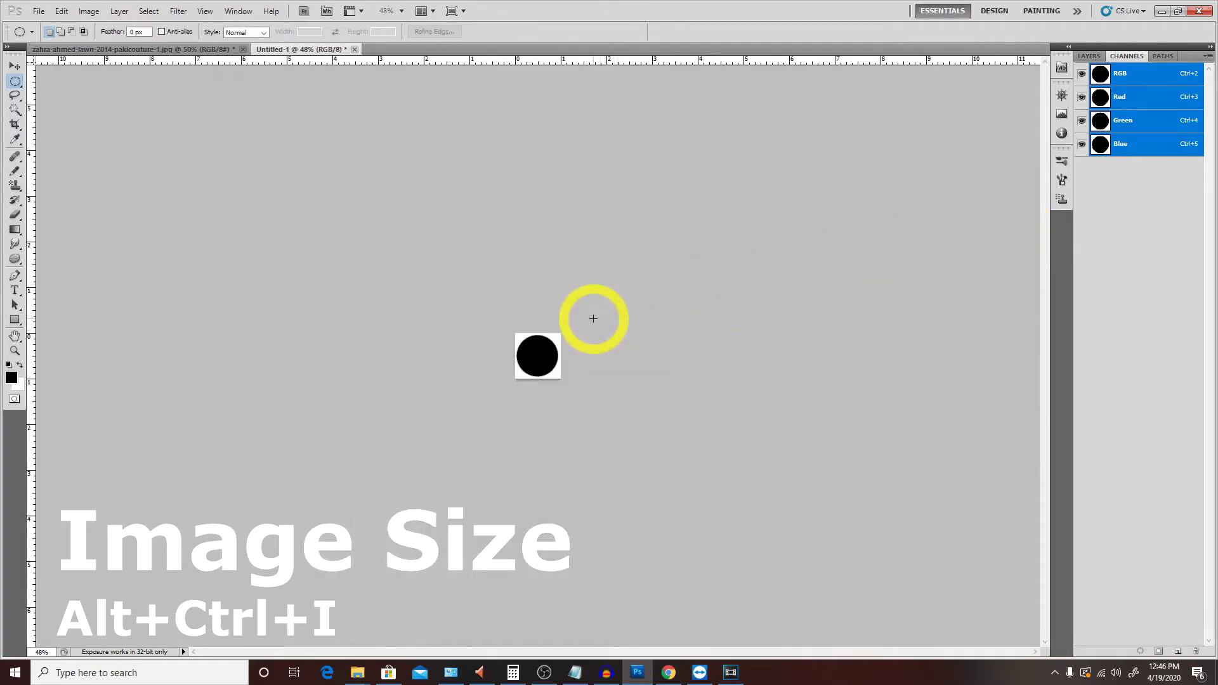
Resize the circle document to 10 inches (1500 px) with Bilinear resampling
left_click_drag(530, 337, 576, 384)
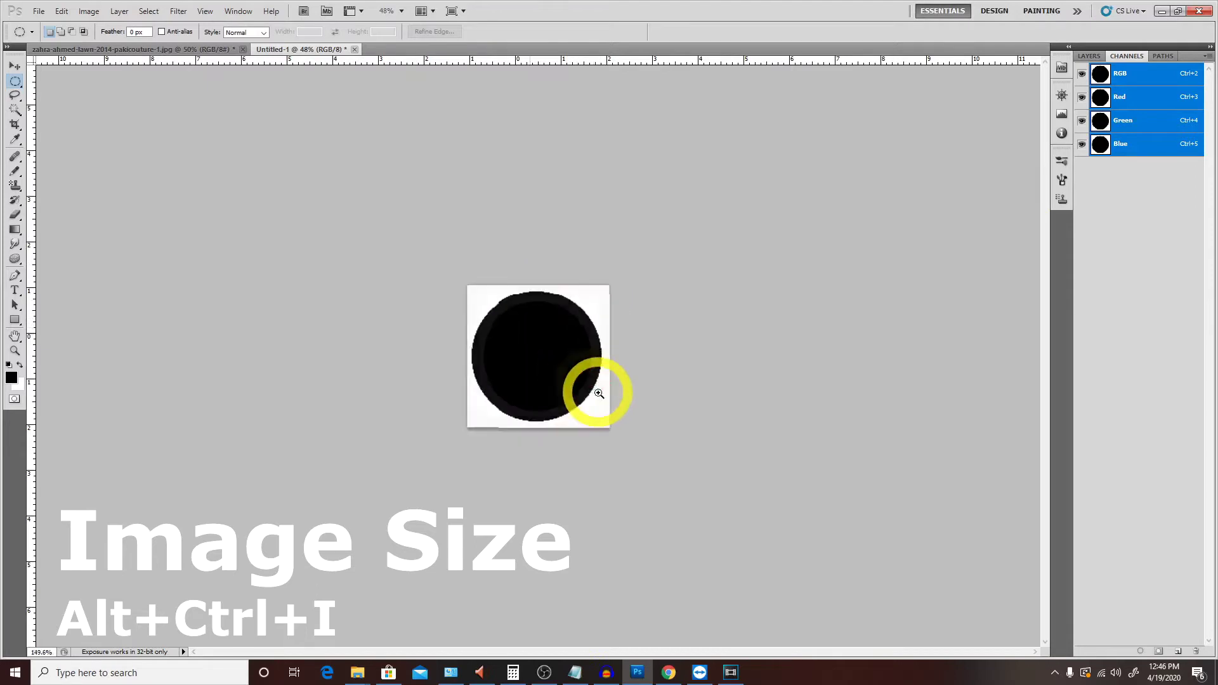
key("alt+ctrl+i")
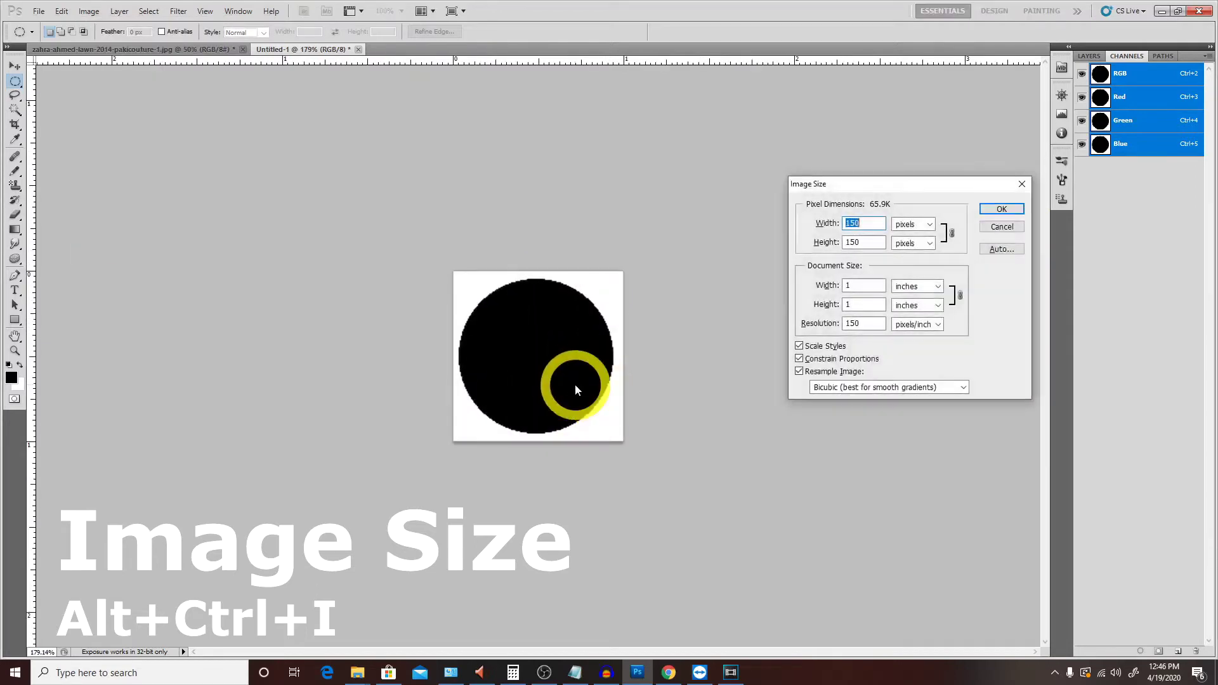
double_click(862, 286)
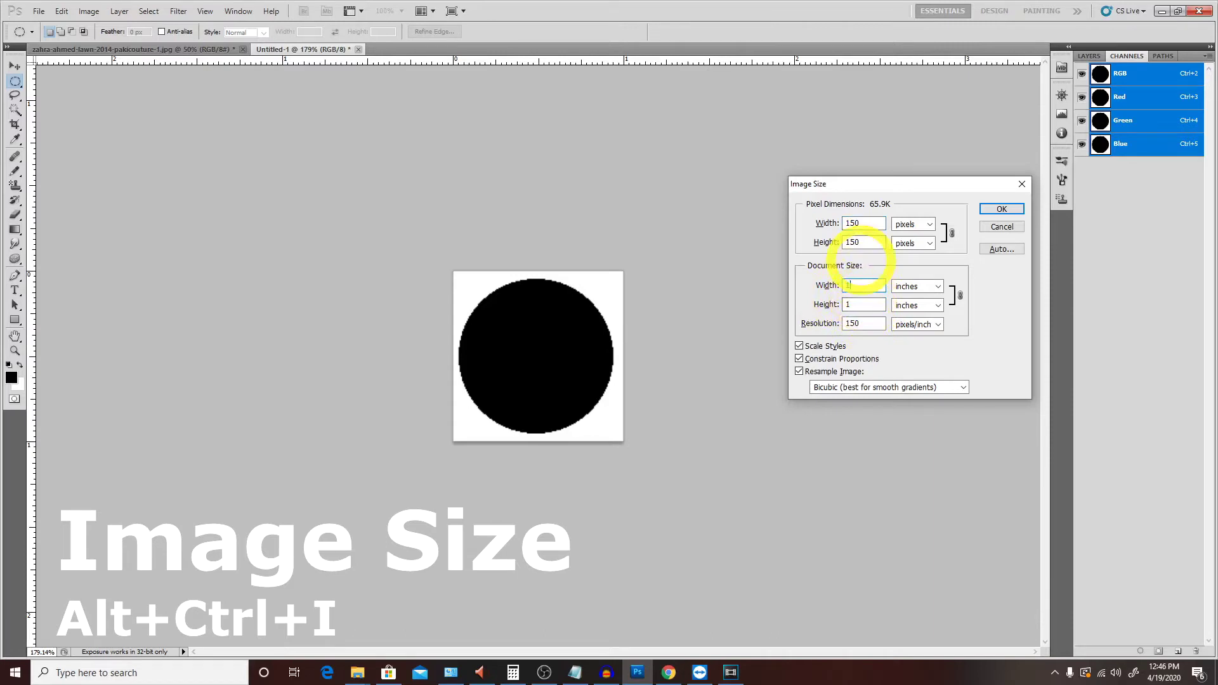
type("0")
left_click(943, 386)
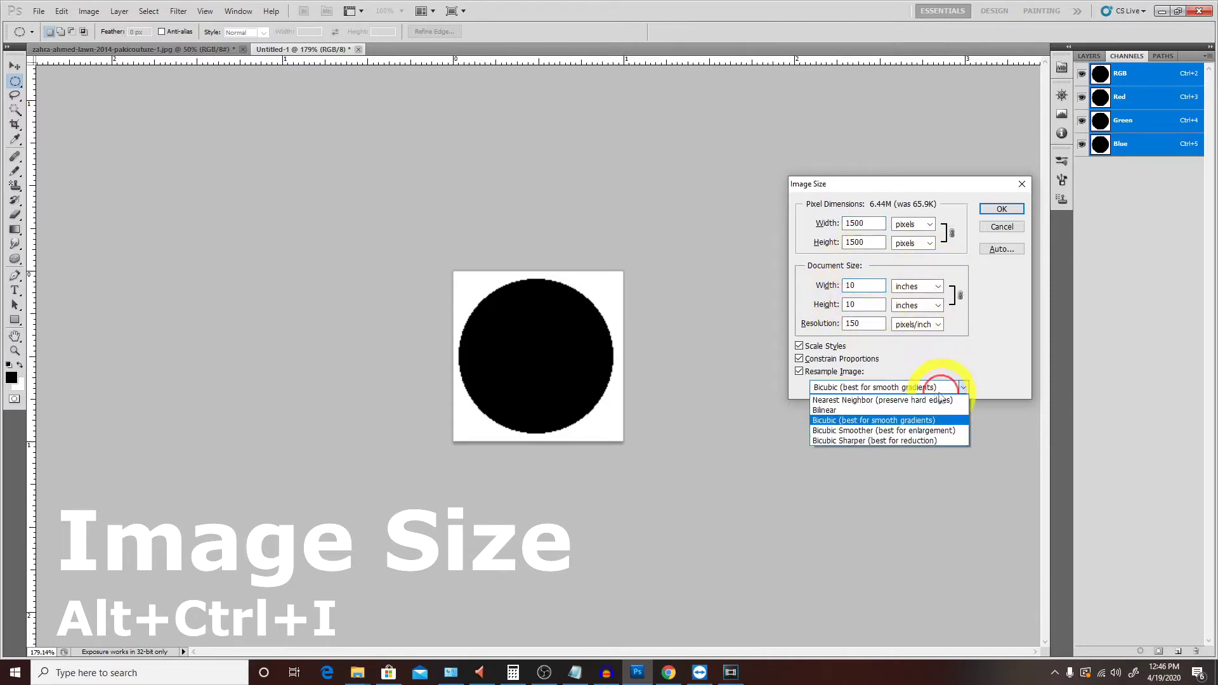
left_click(835, 410)
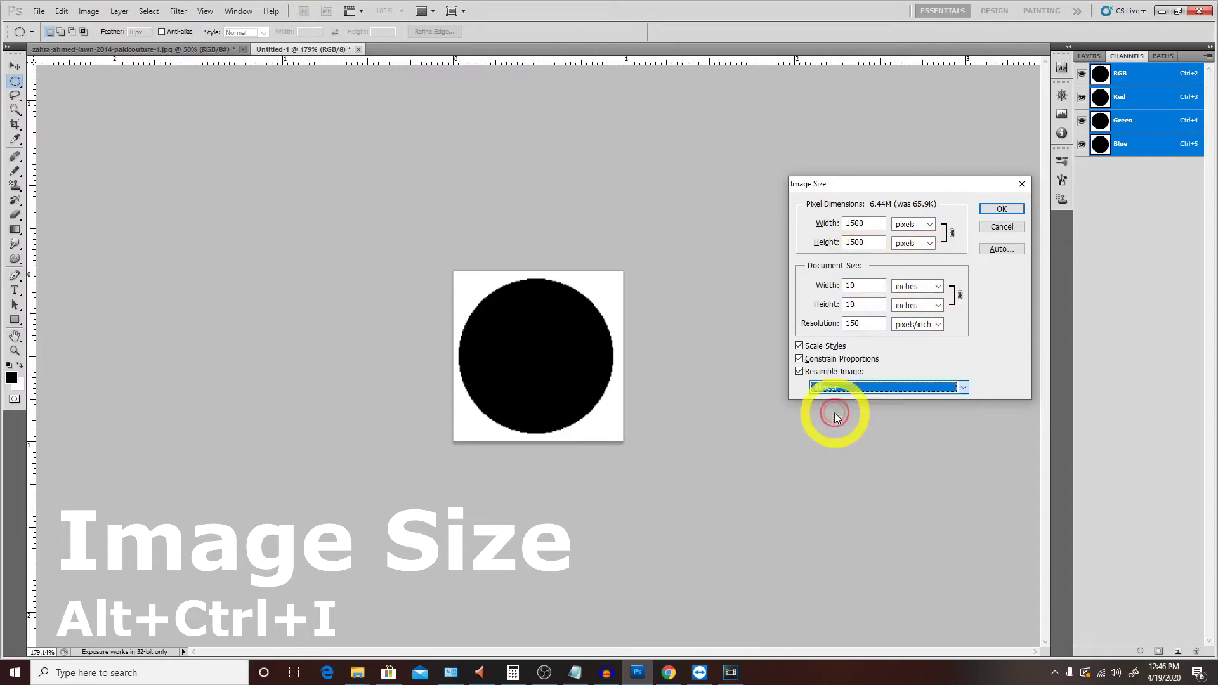
left_click(1001, 208)
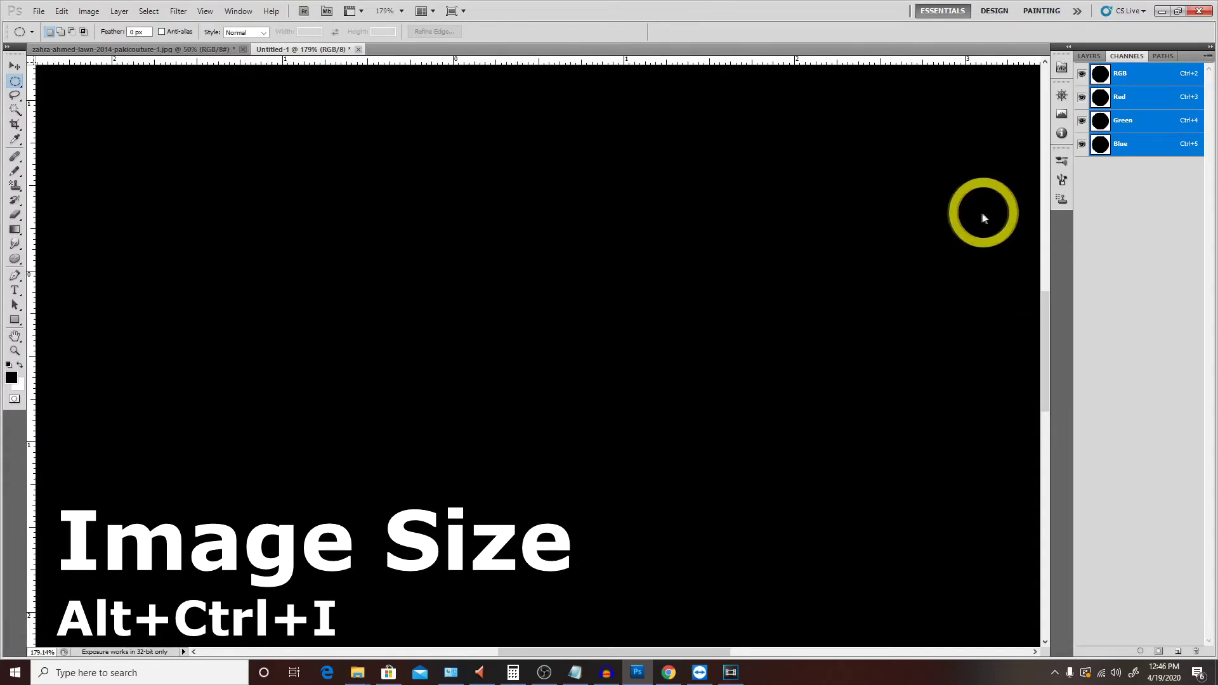
key("ctrl+minus")
key("ctrl+minus")
key("ctrl+minus")
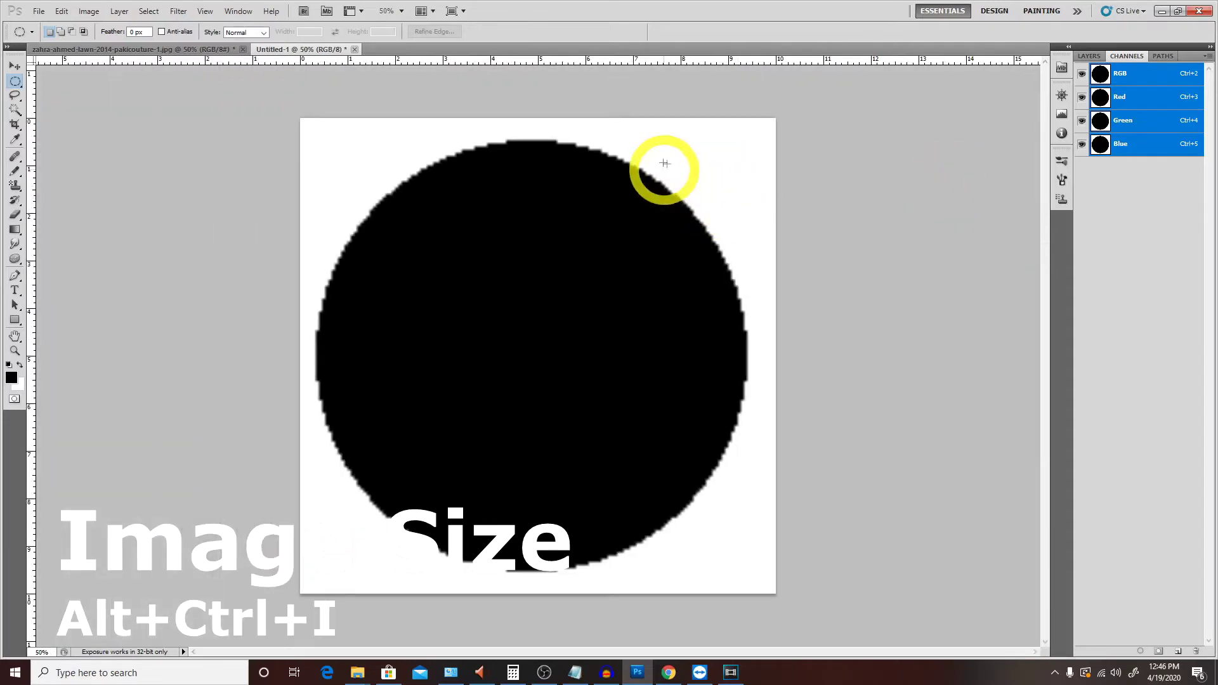
scroll(725, 241, "up", 3)
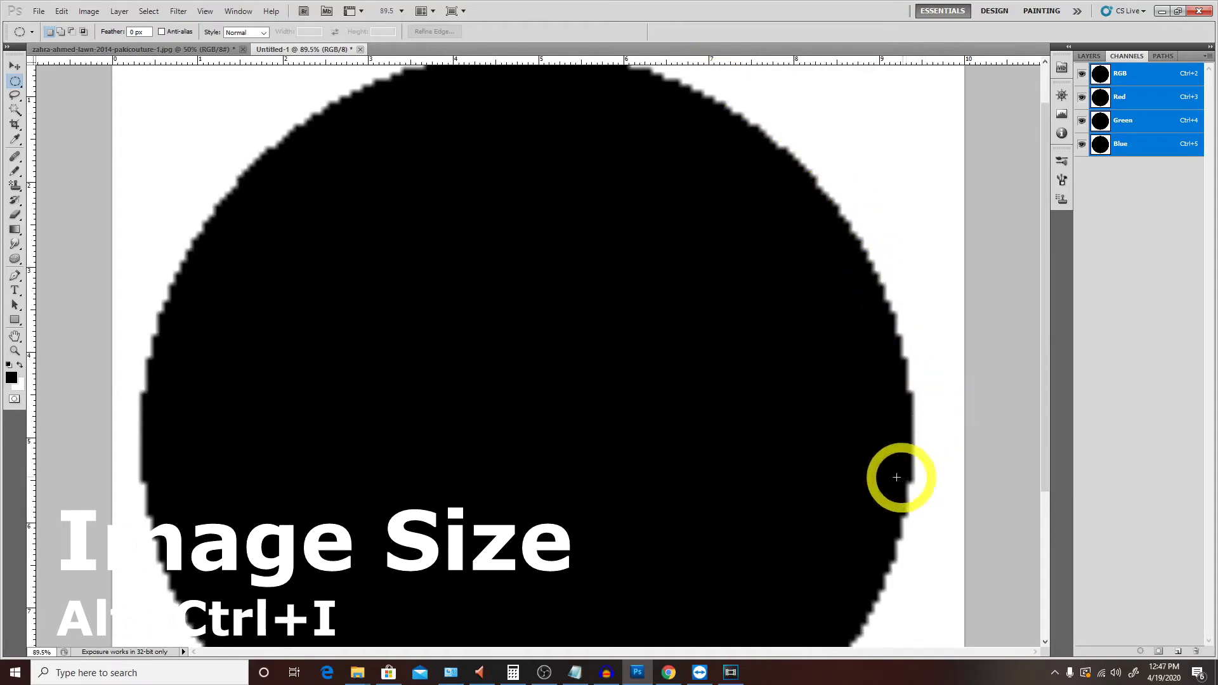
scroll(875, 468, "down", 1)
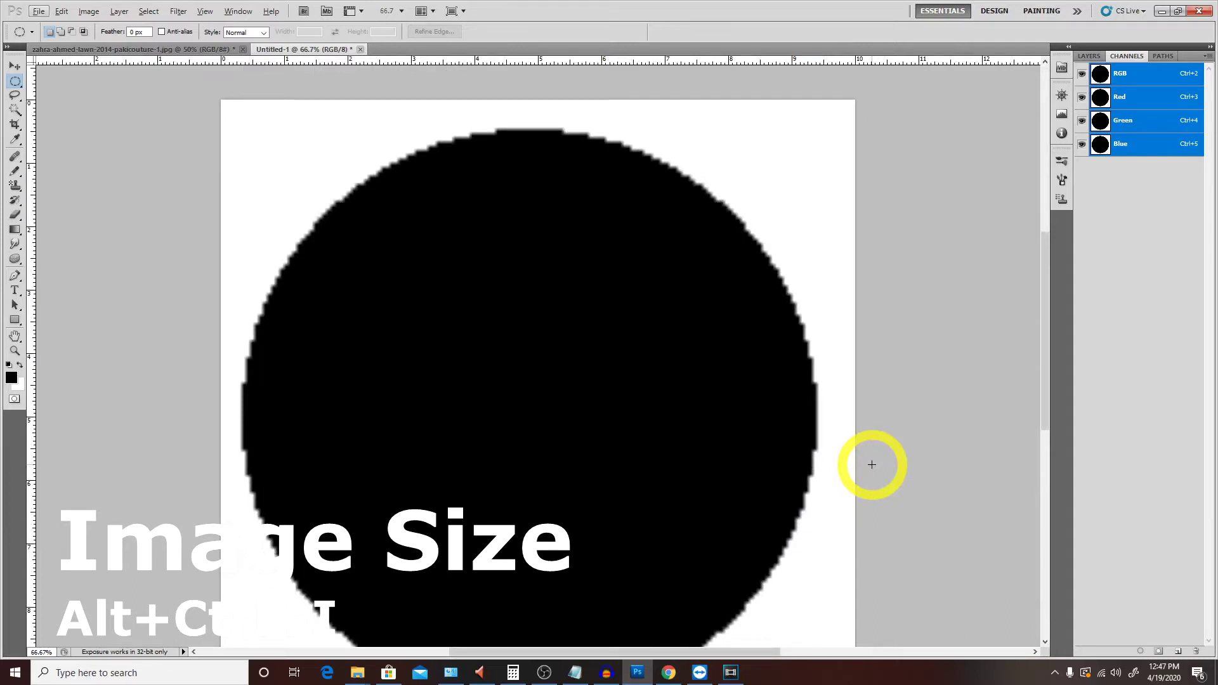
Dismiss Image Size unchanged and undo the Bilinear enlargement
key("i")
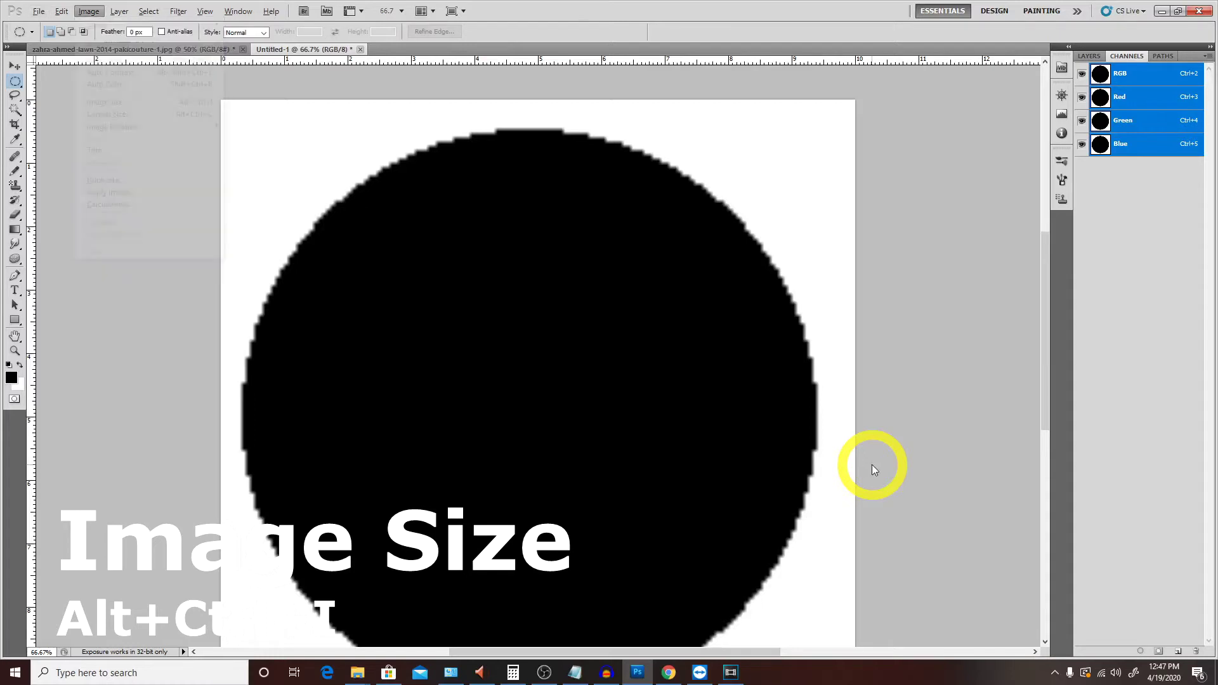
key("i")
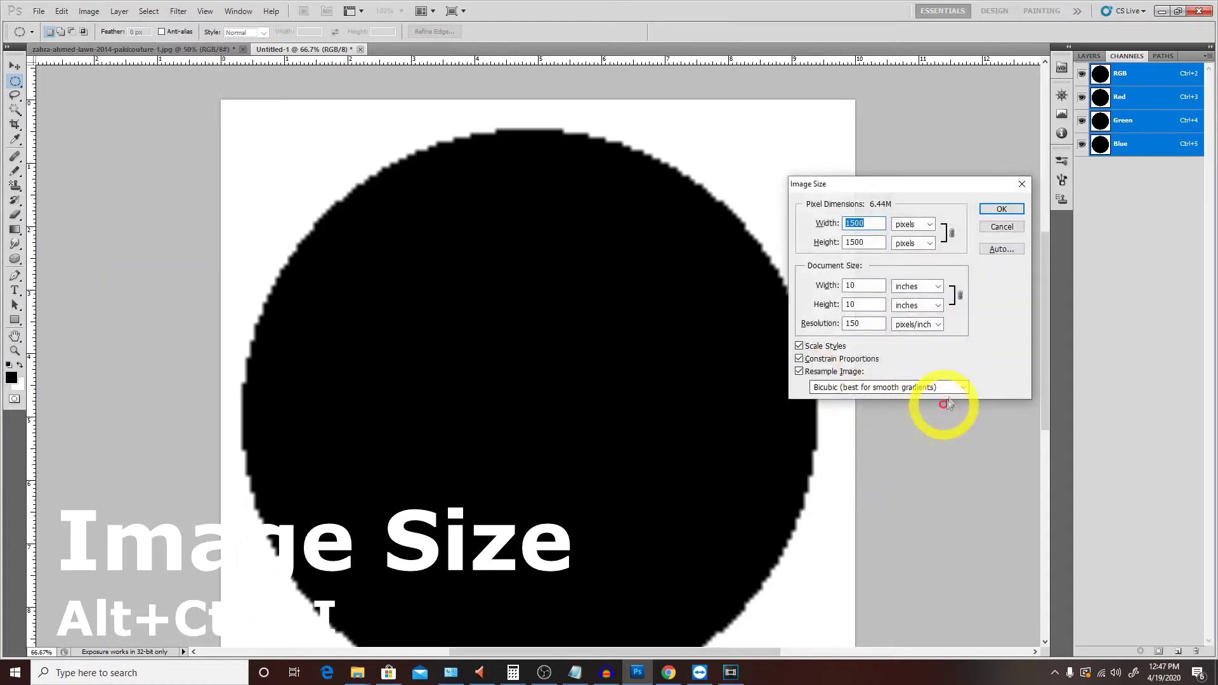
left_click(949, 387)
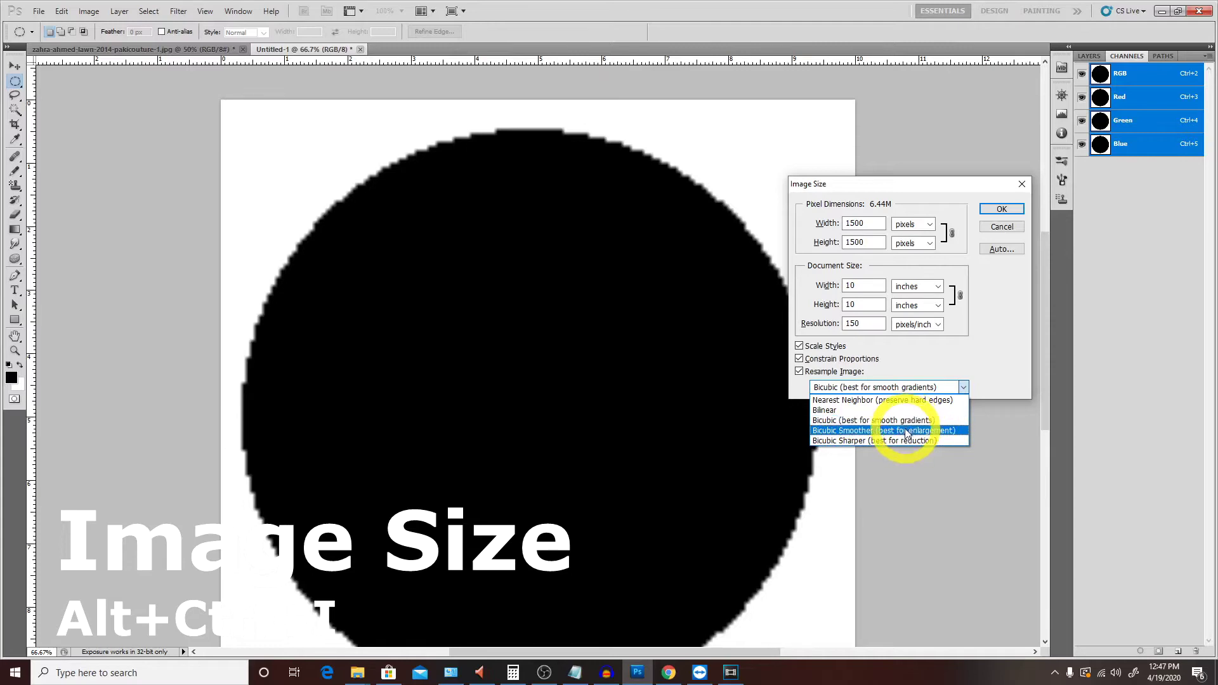
left_click(891, 254)
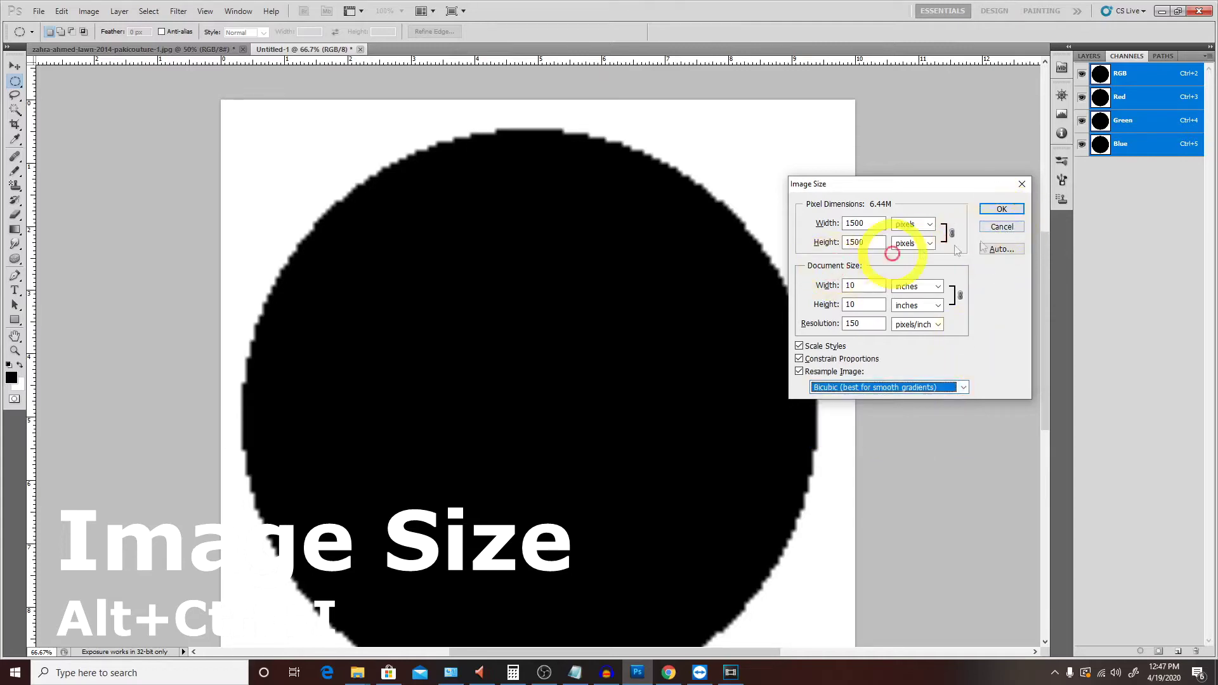
left_click(1010, 230)
key("ctrl+z")
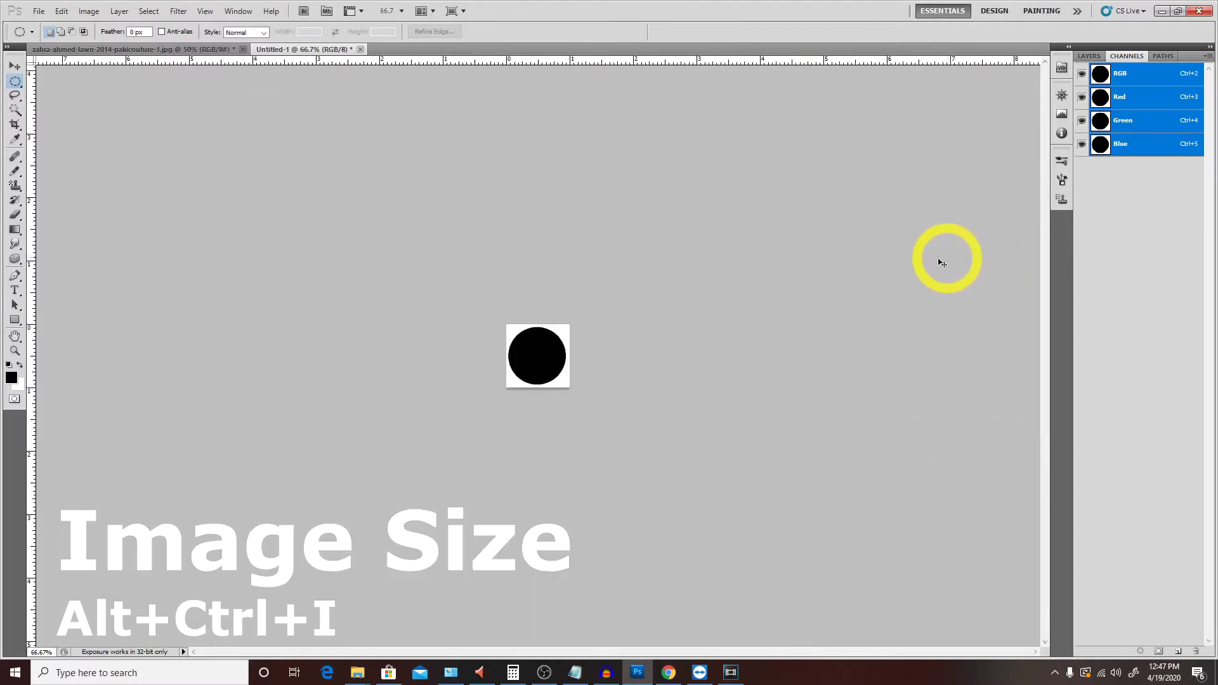
left_click_drag(522, 322, 584, 388)
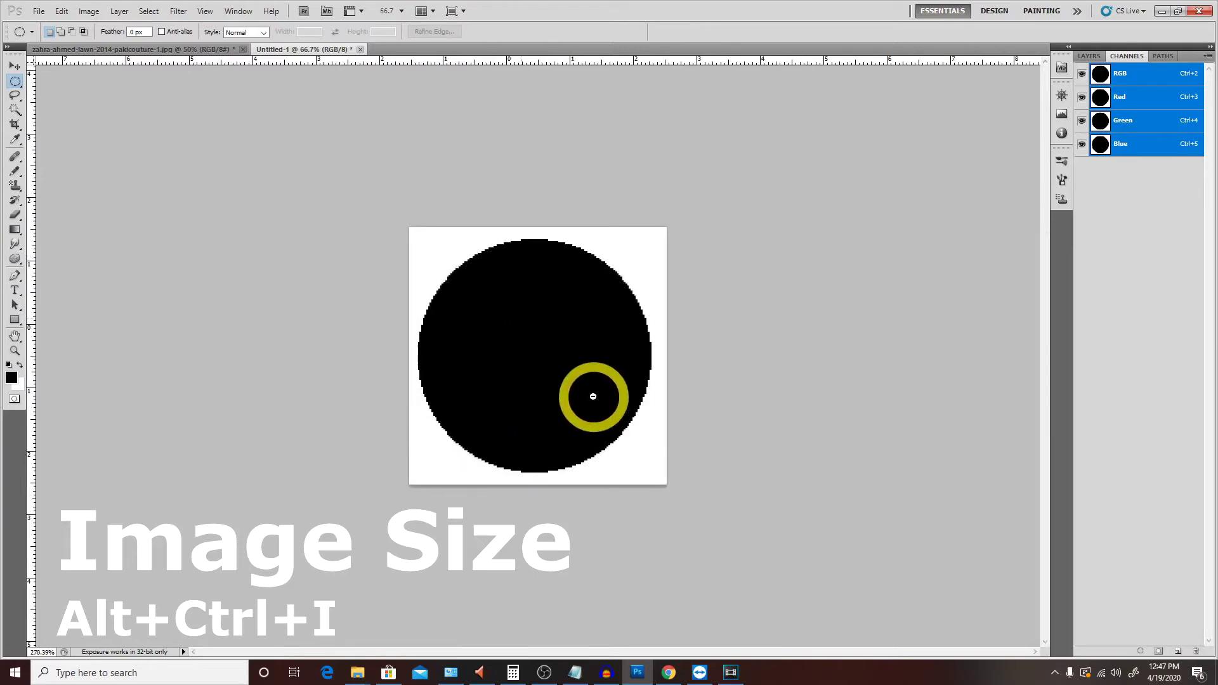
Resize the circle to 10 inches (1500 px) using Bicubic Smoother resampling
key("ctrl+alt+i")
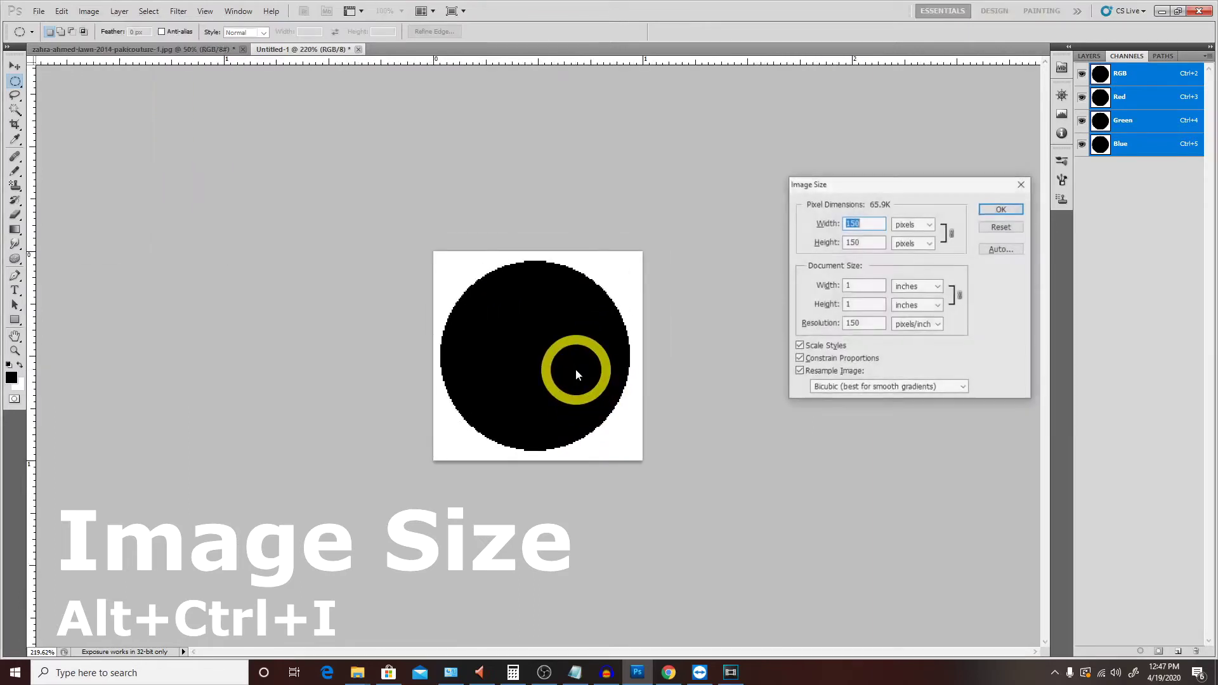
left_click(801, 283)
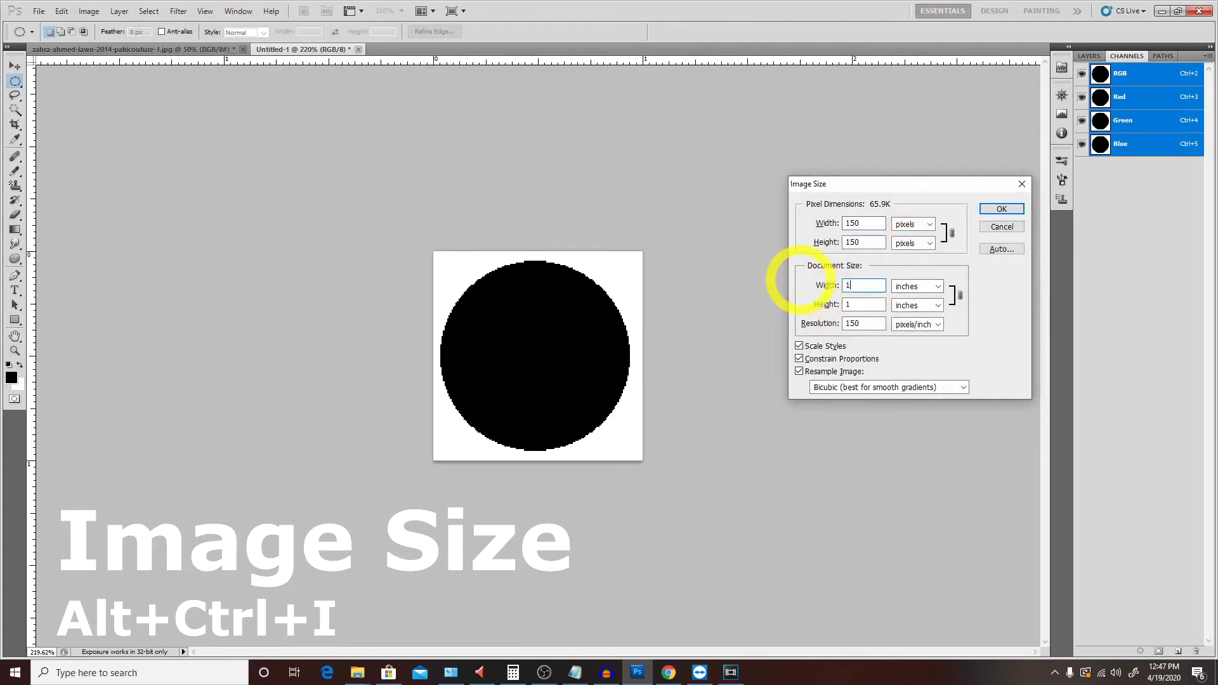
left_click(864, 285)
type("0")
left_click(926, 388)
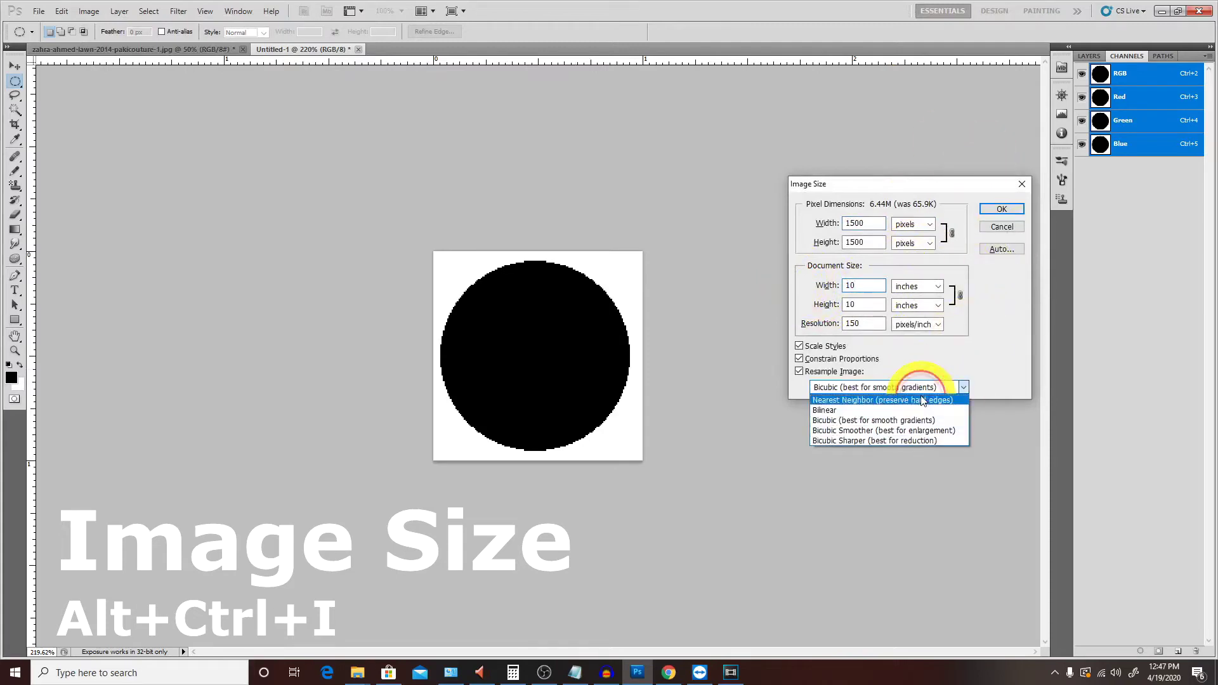
left_click(915, 432)
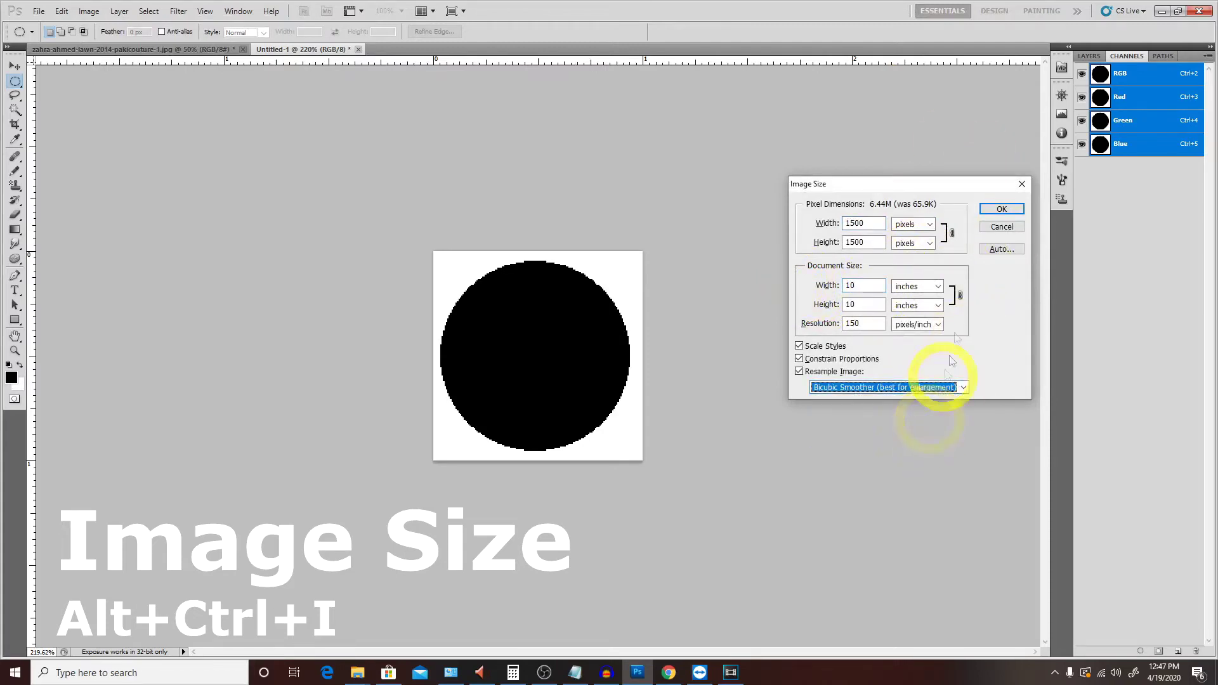
left_click(1000, 210)
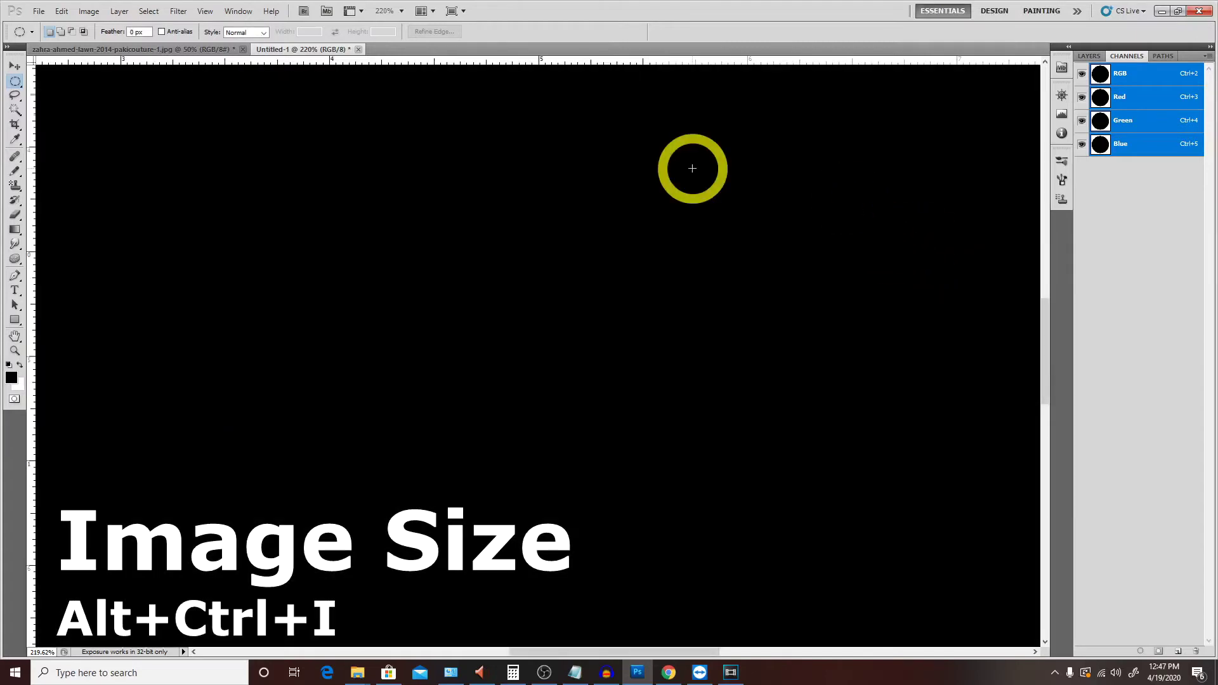
key("ctrl+minus")
key("ctrl+minus")
key("ctrl+minus")
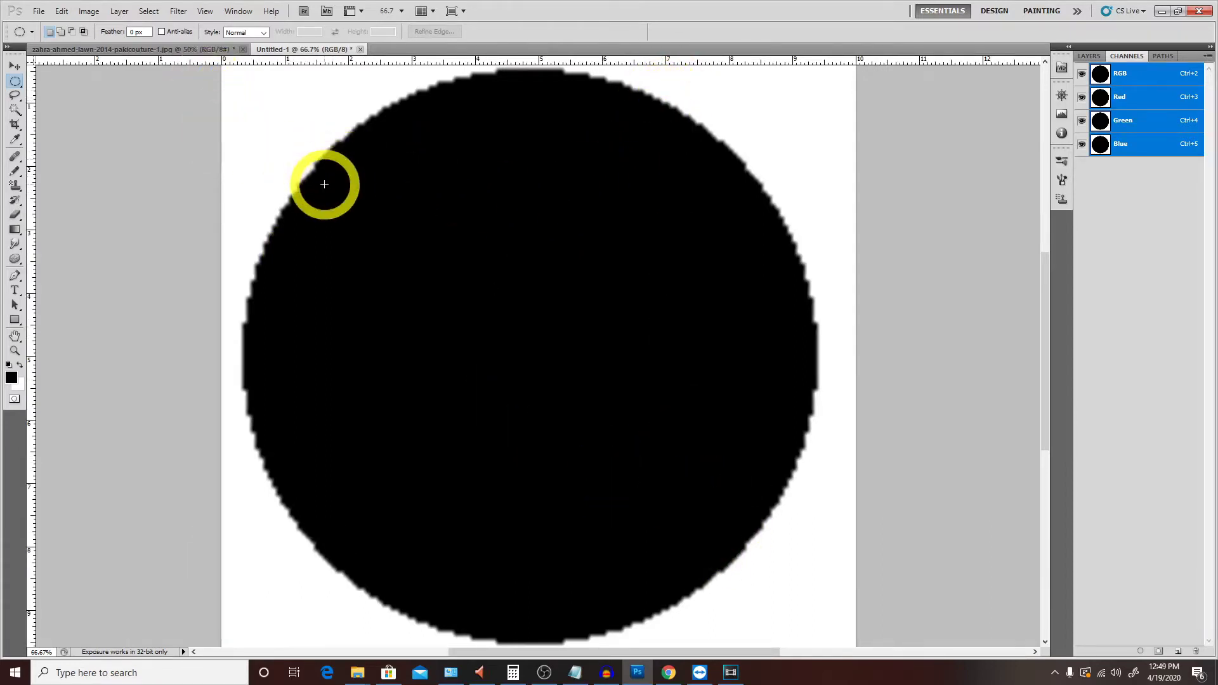
Recheck the 1500 × 1500 px size, then close the Image menu unused
key("alt+i")
key("i")
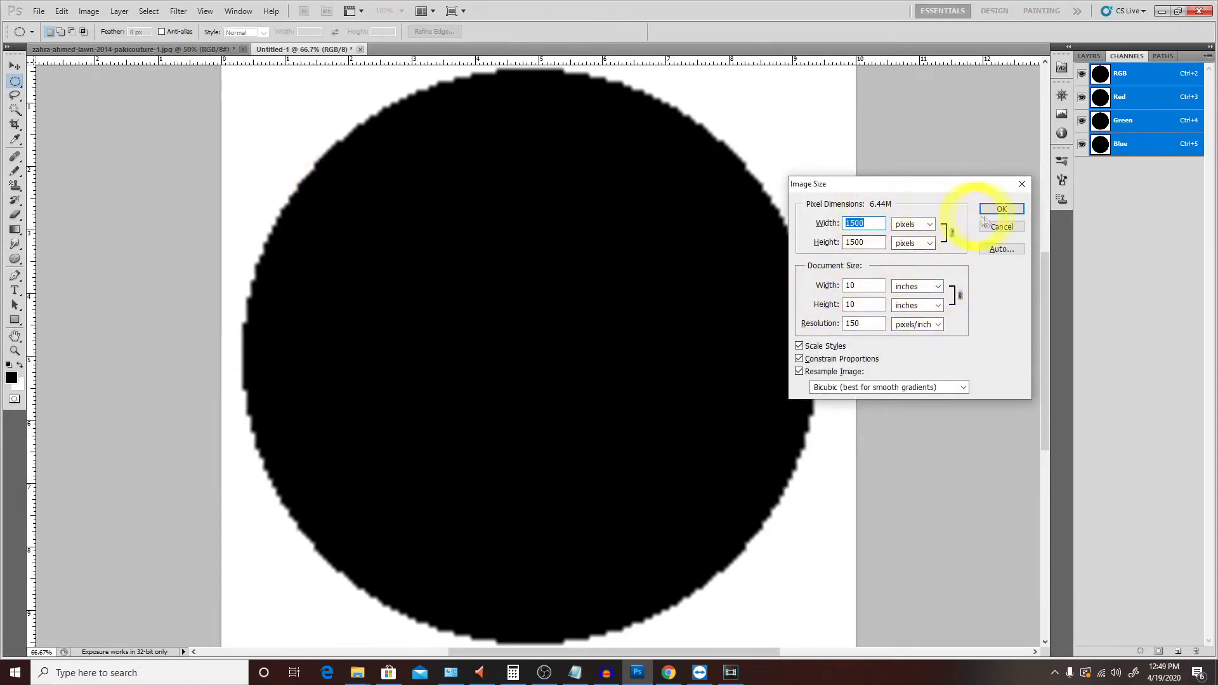
left_click(1002, 227)
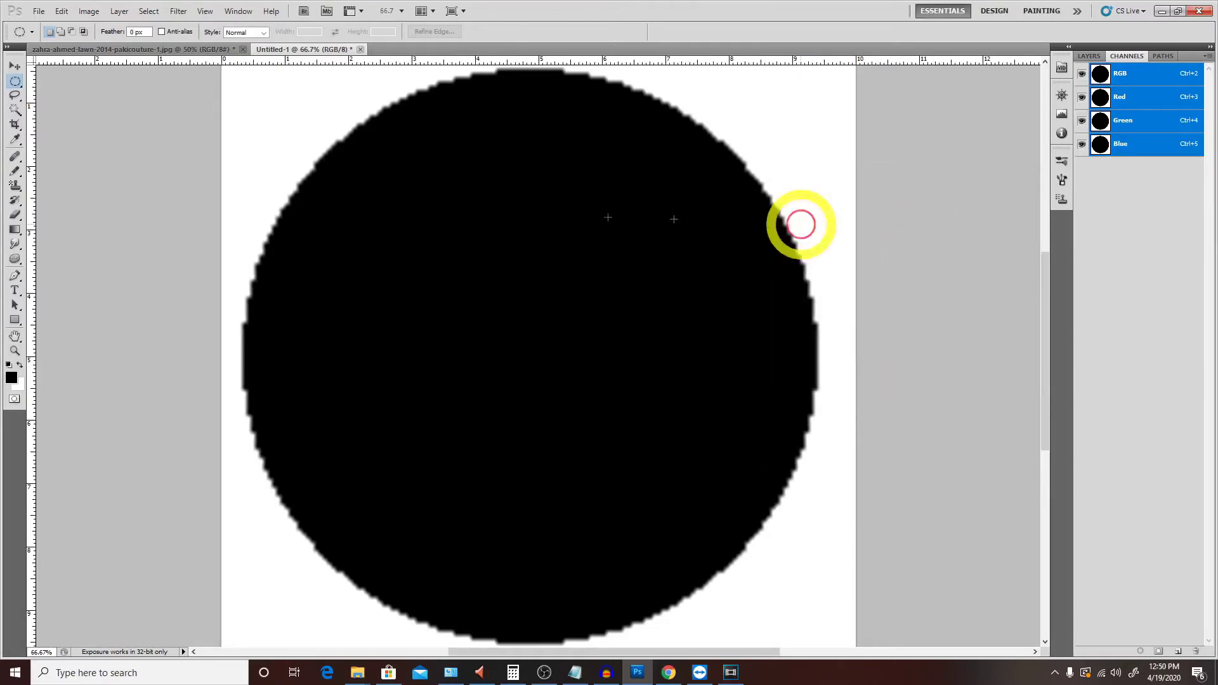
left_click(89, 11)
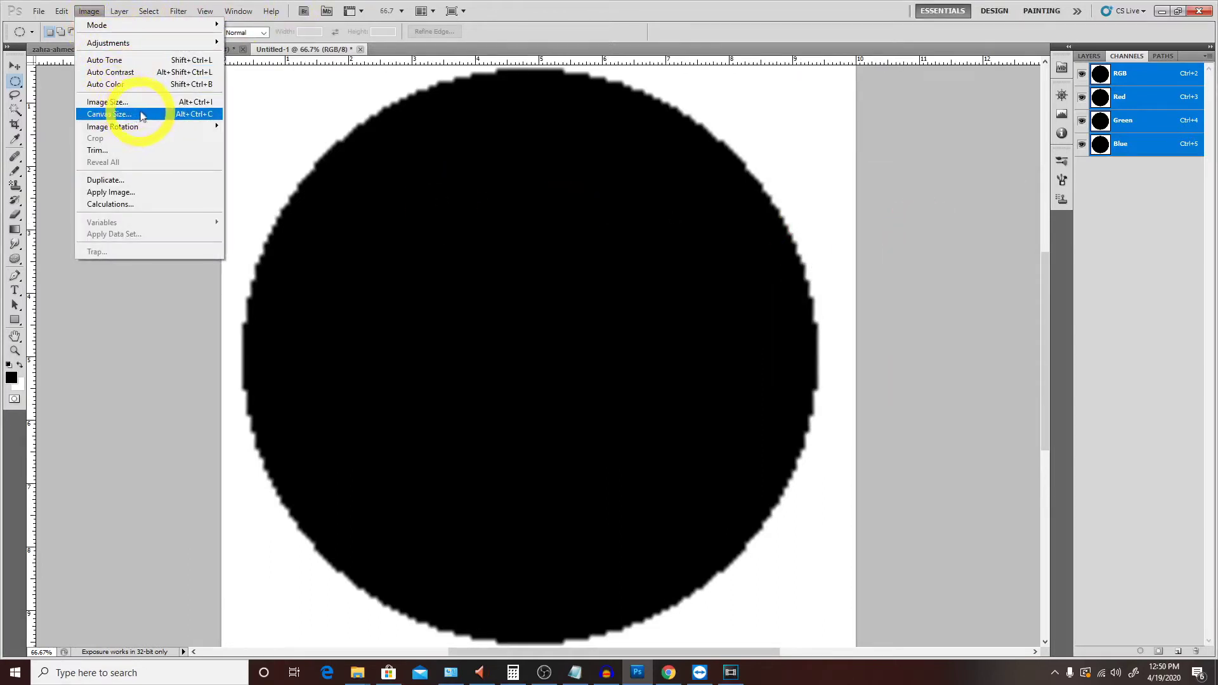
left_click(685, 140)
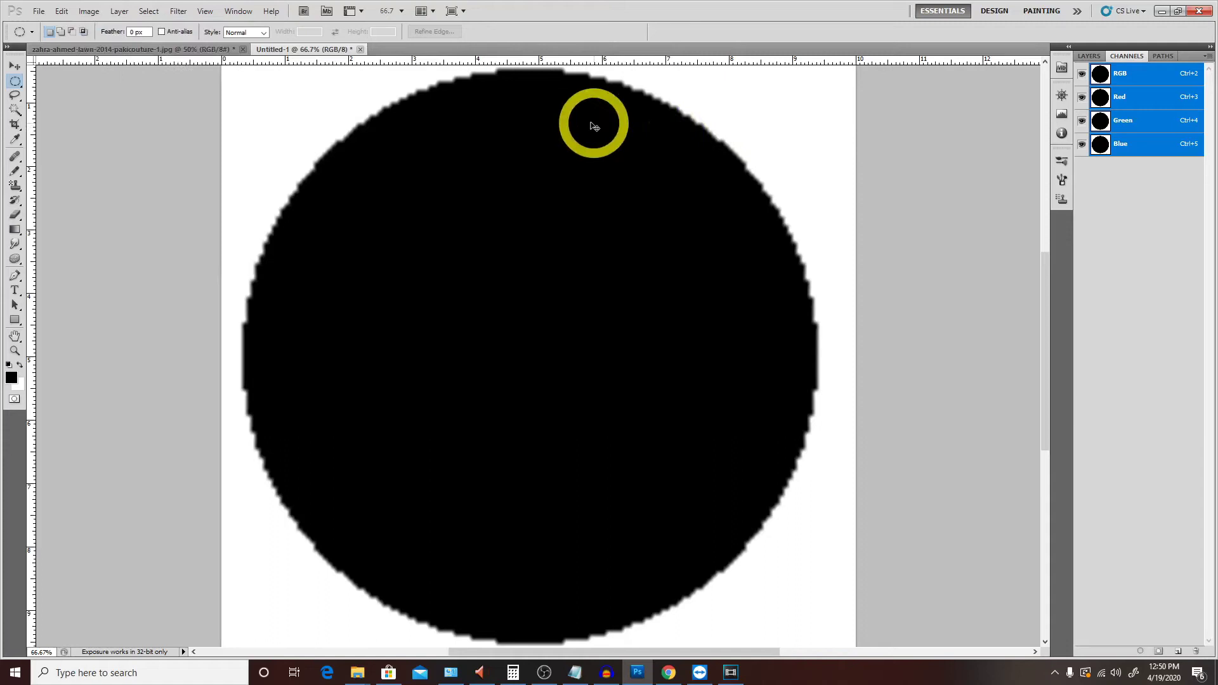
Close the circle document without saving
key("ctrl+w")
left_click(614, 251)
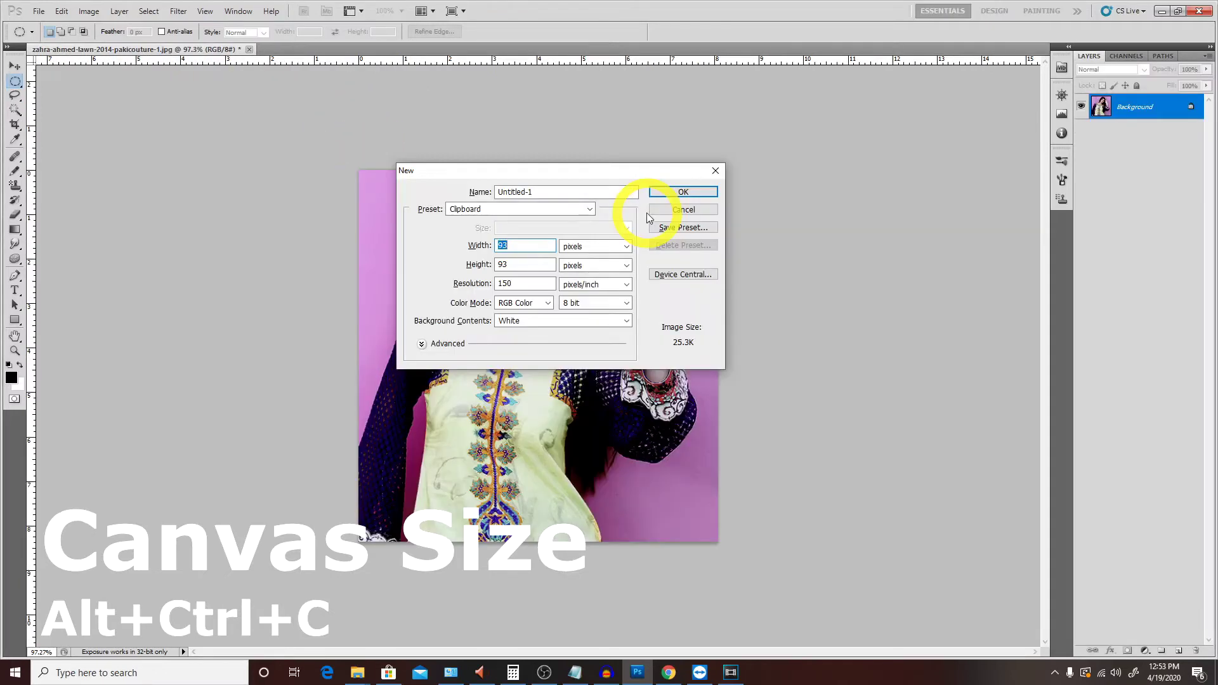
left_click(650, 210)
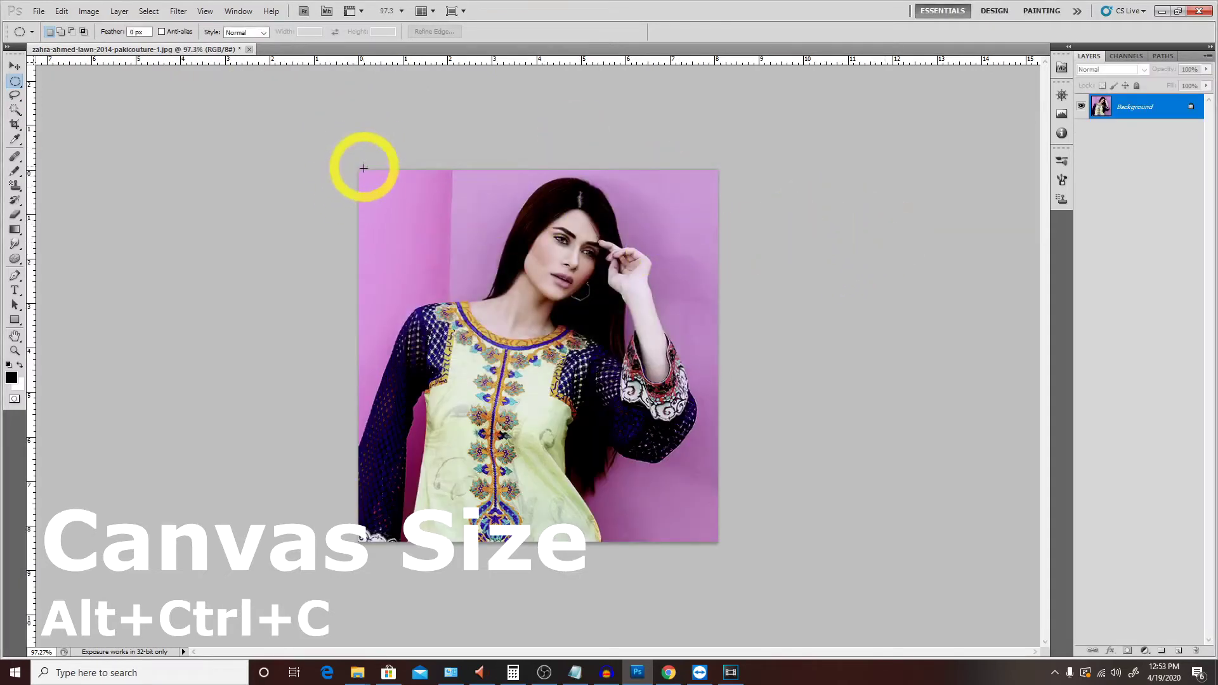
Clear a trial oval selection on the photo, then create and close a blank document
left_click_drag(338, 167, 702, 430)
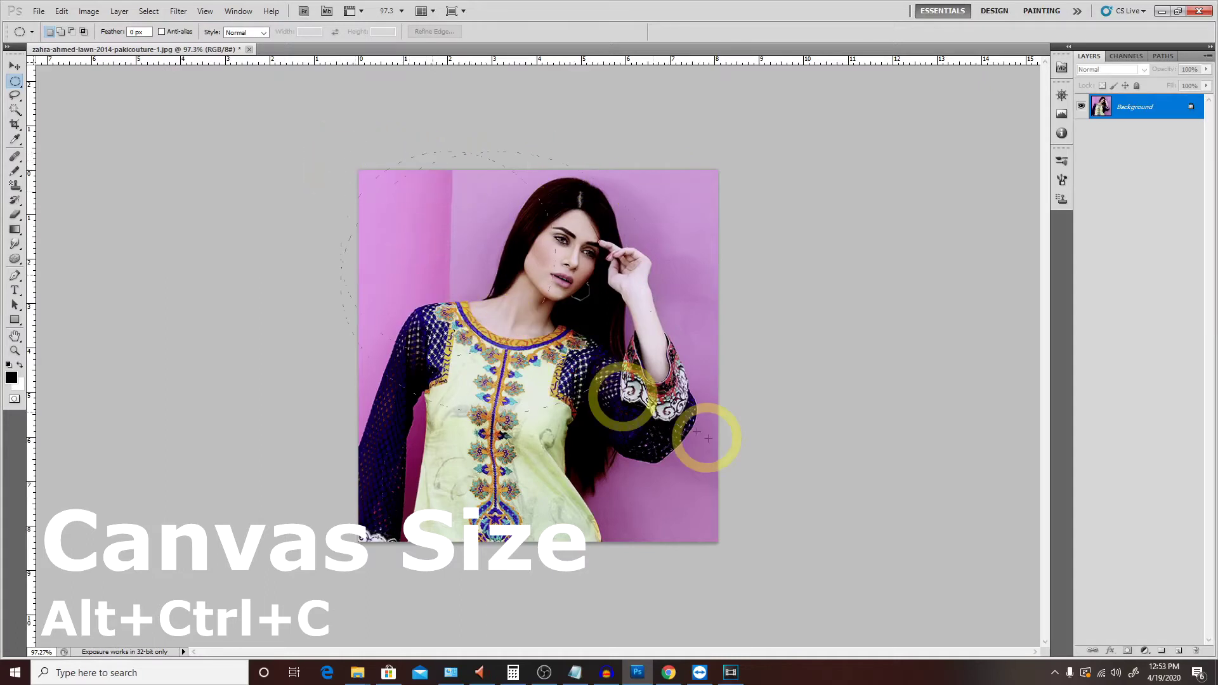
key("shift+m")
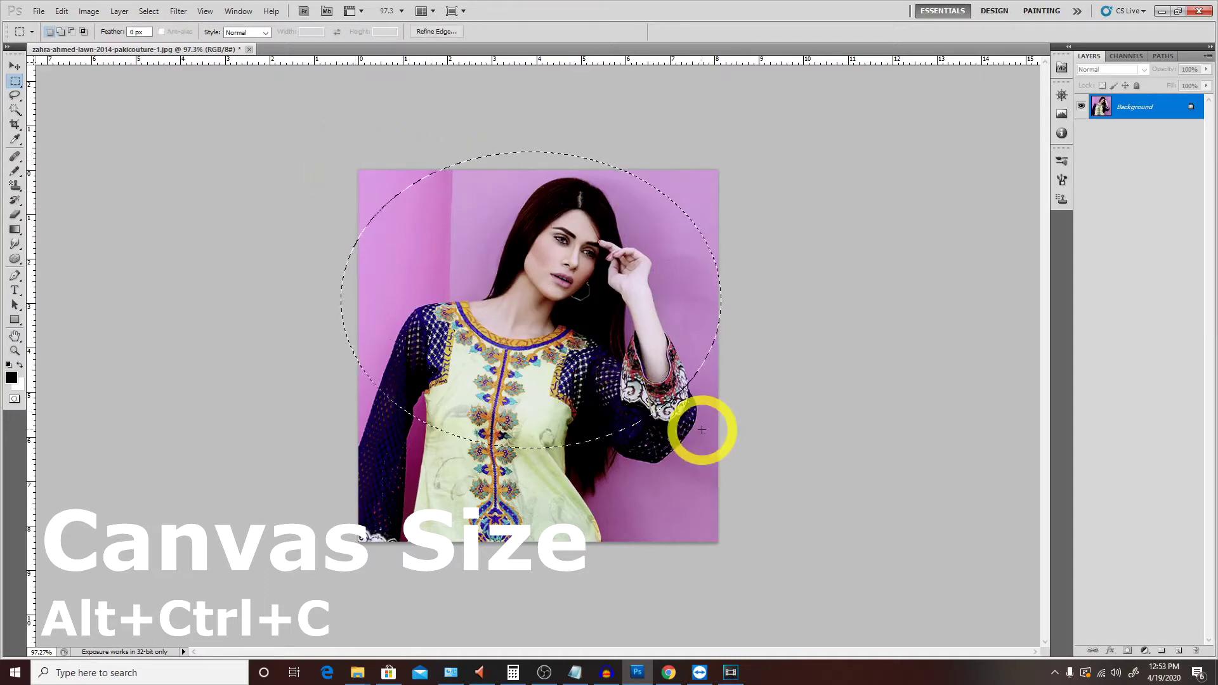
left_click(462, 260)
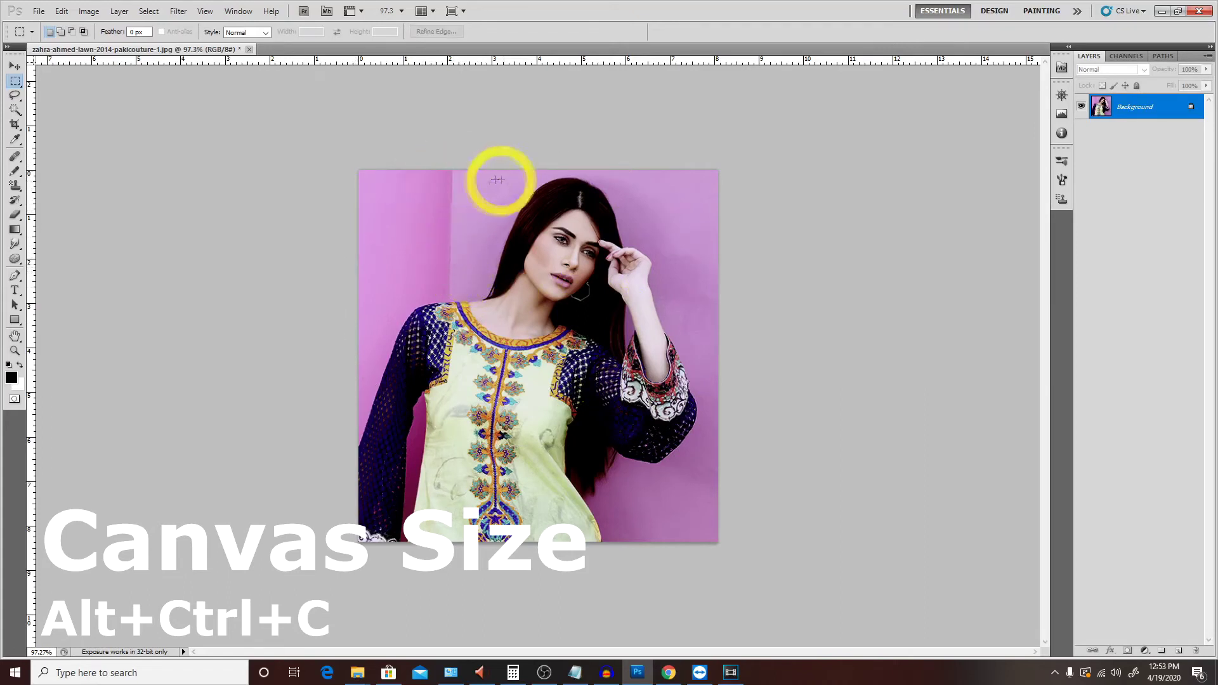
key("ctrl+n")
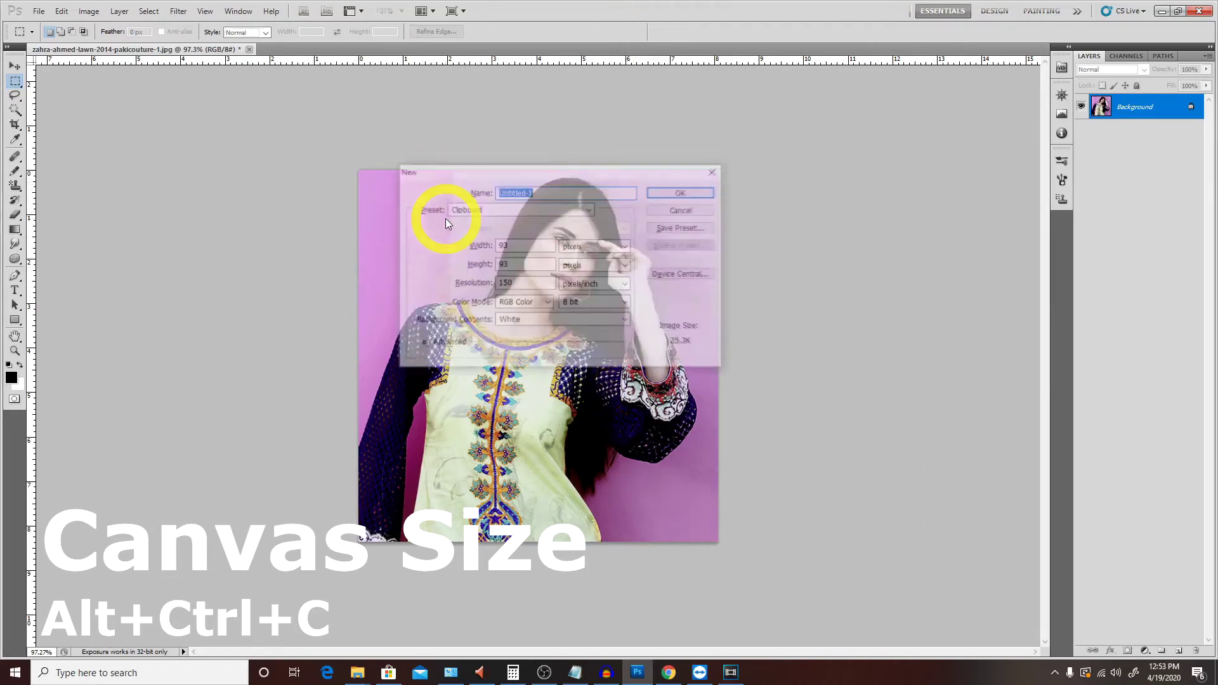
left_click(683, 191)
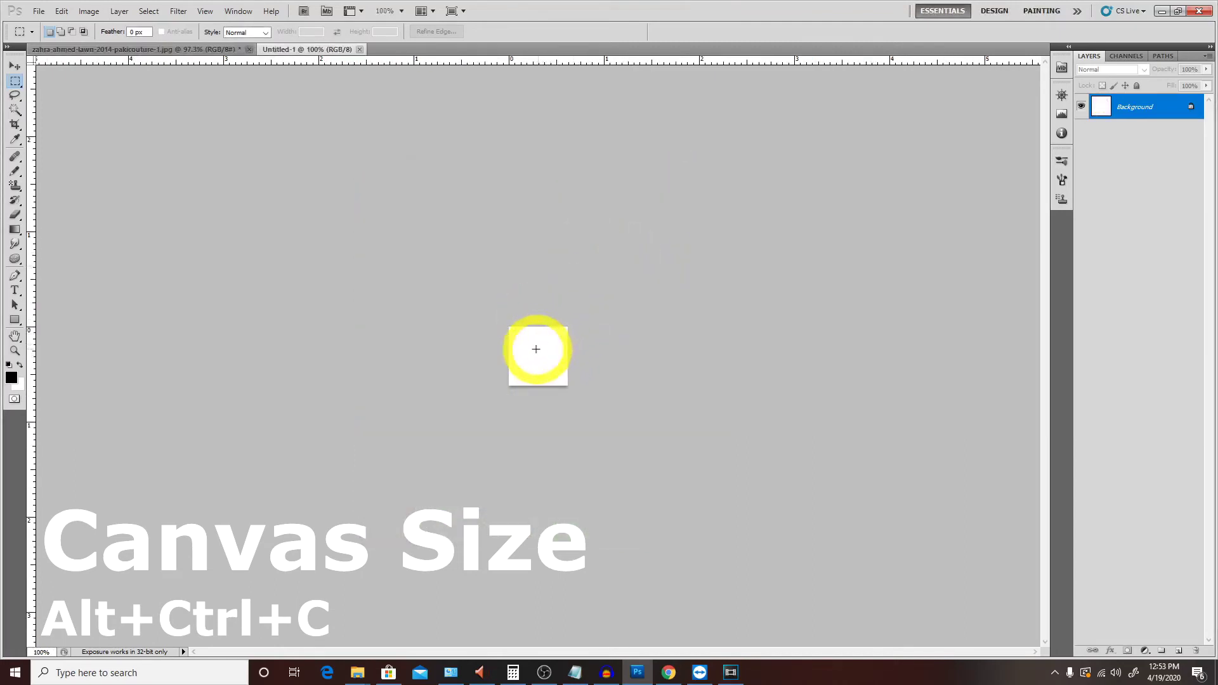
key("ctrl+w")
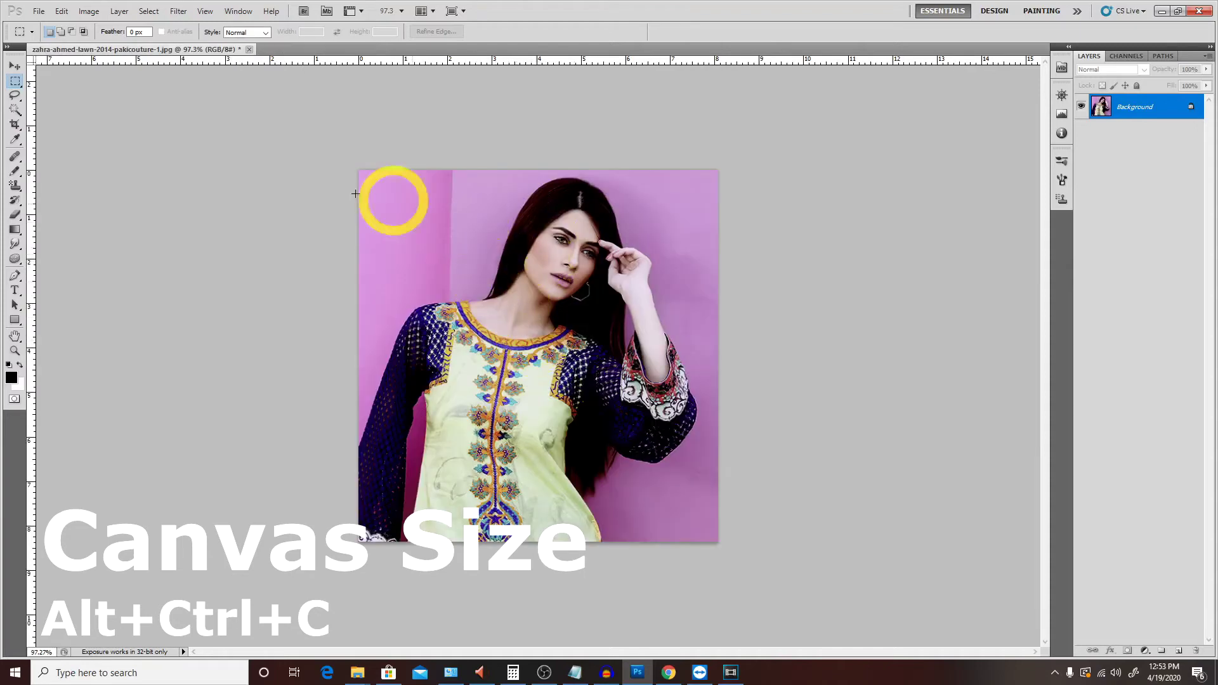
Select a full-width rectangular strip across the top of the portrait
mouse_move(332, 163)
left_mouse_down()
mouse_move(451, 214)
mouse_move(760, 232)
mouse_move(766, 244)
left_mouse_up()
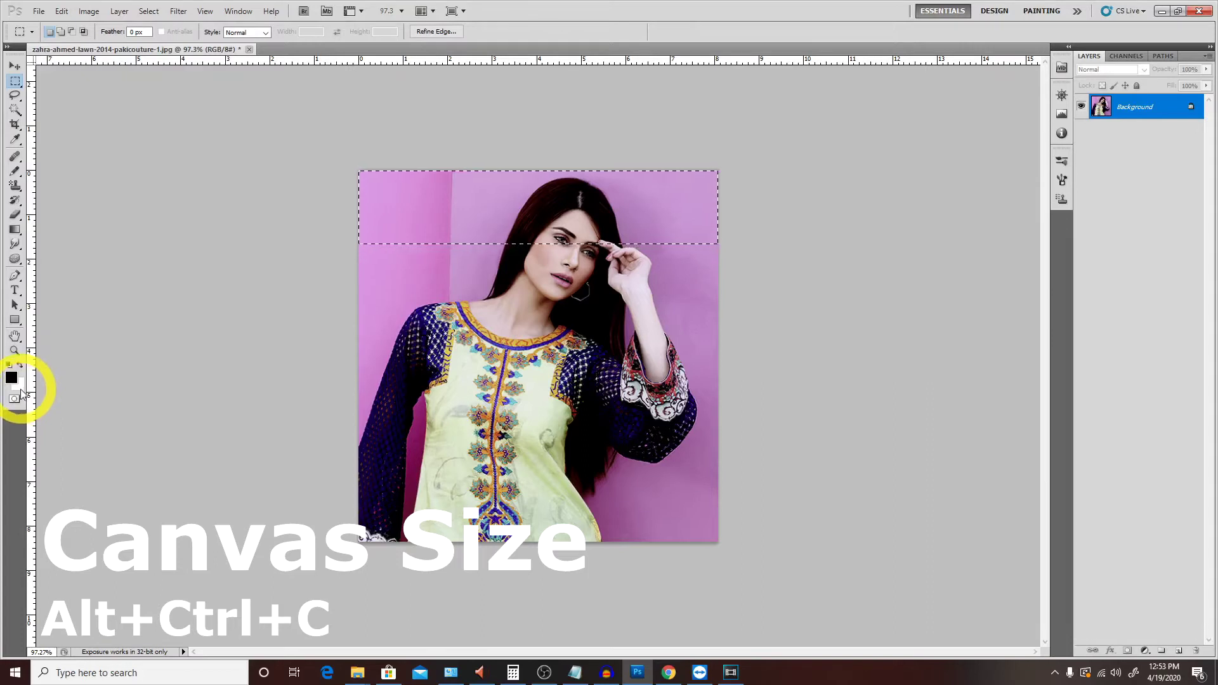
left_click_drag(304, 158, 807, 234)
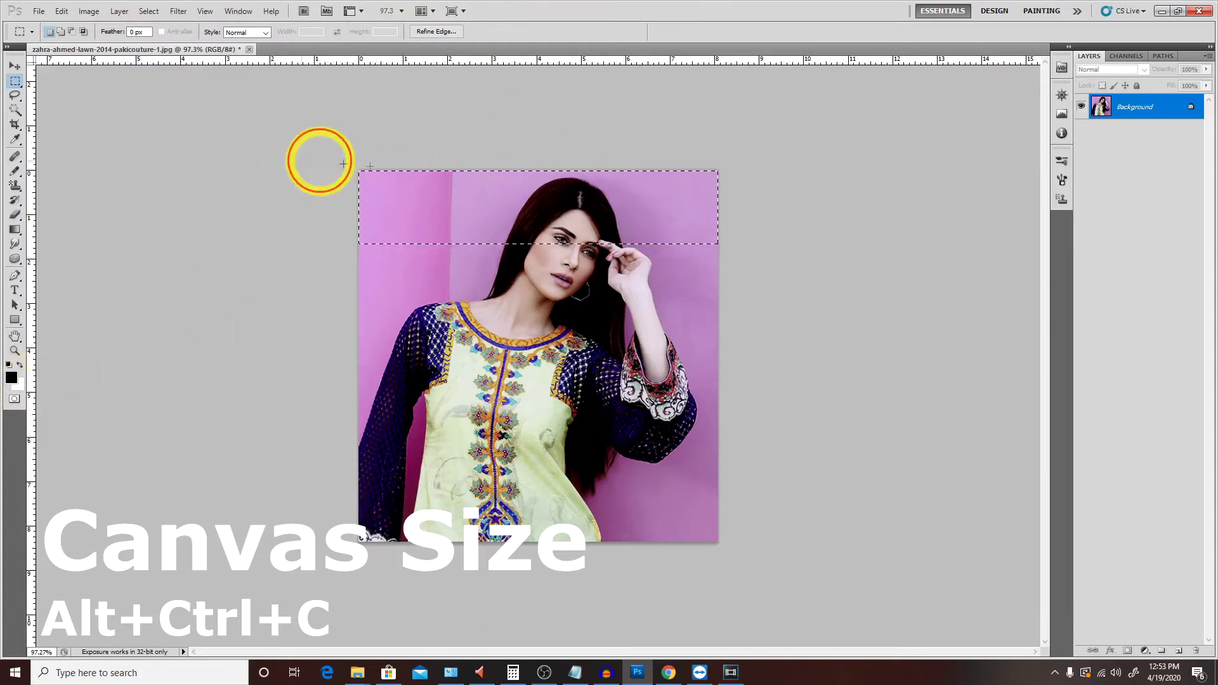
key("ctrl+BackSpace")
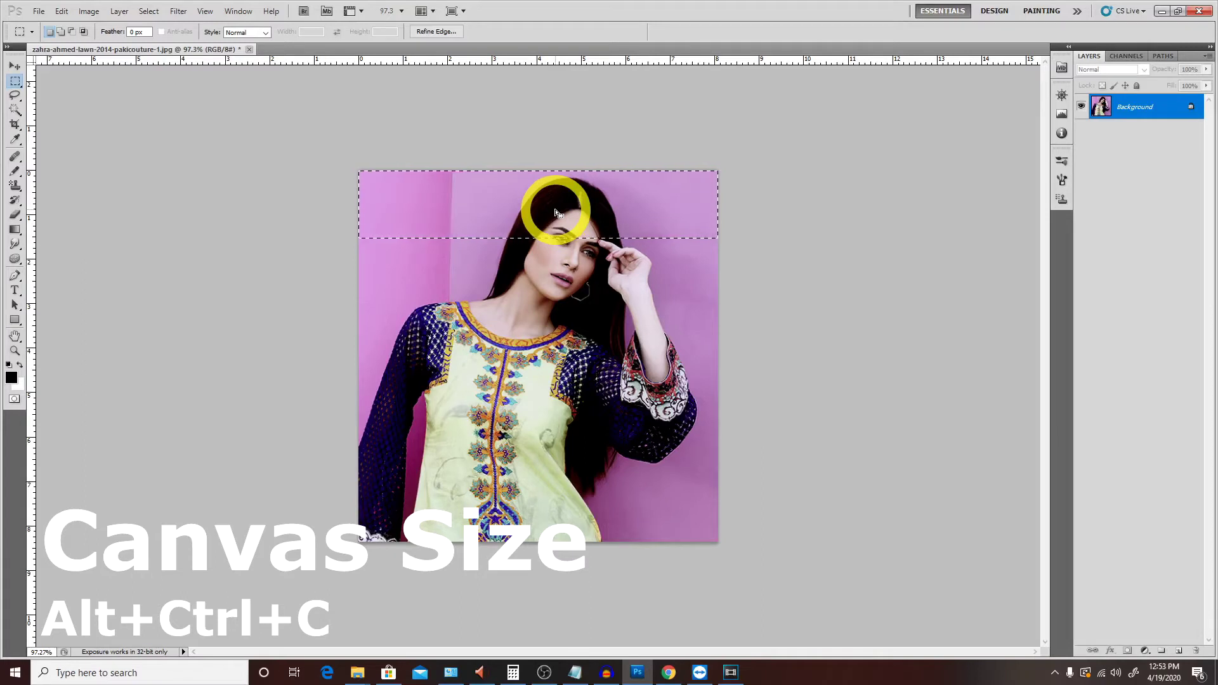
key("alt+i")
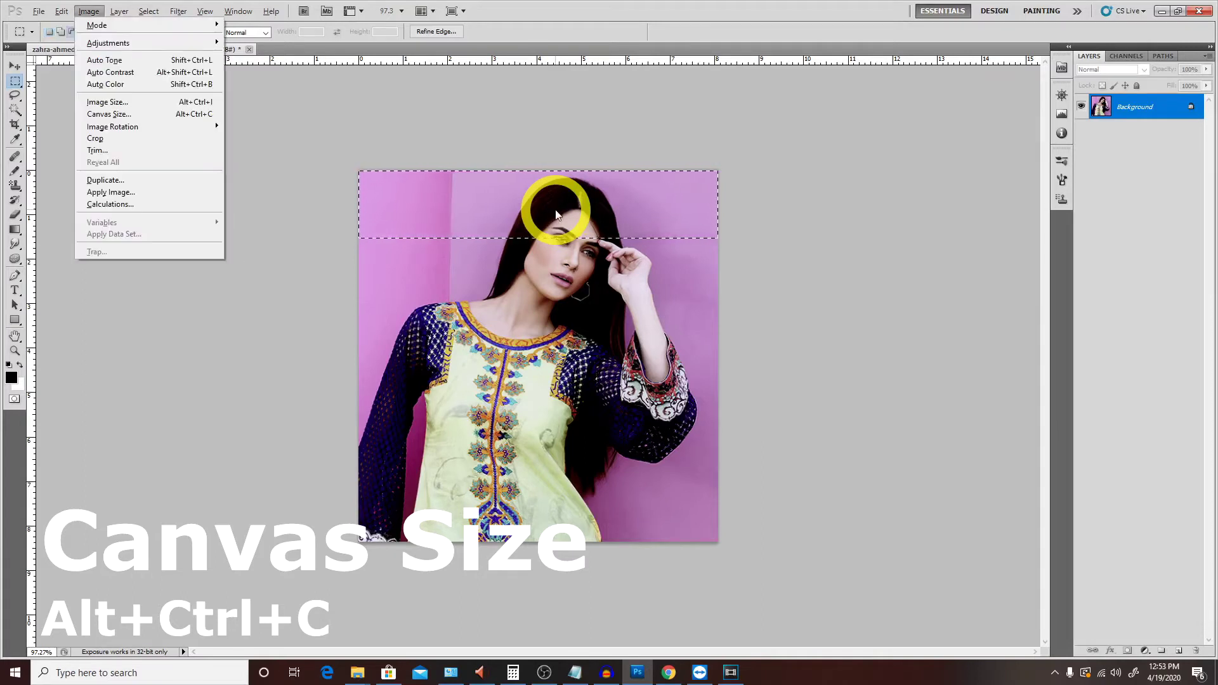
Enlarge the canvas to 10 × 10 inches
left_click(128, 116)
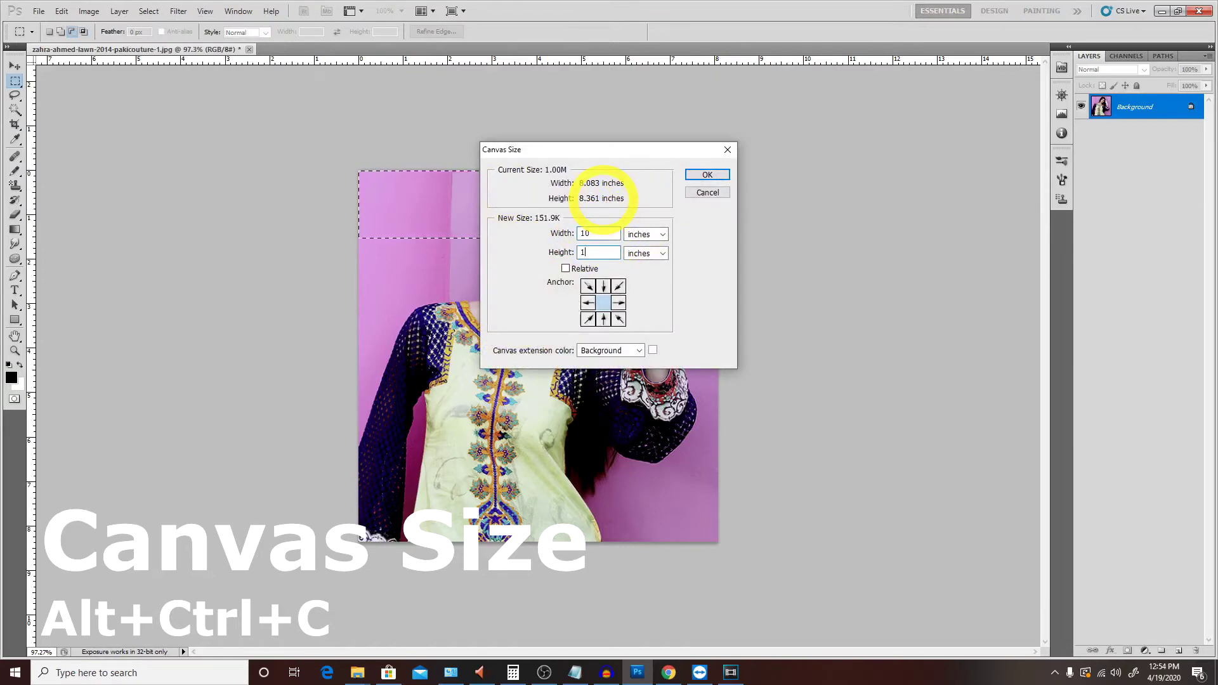
left_click(707, 175)
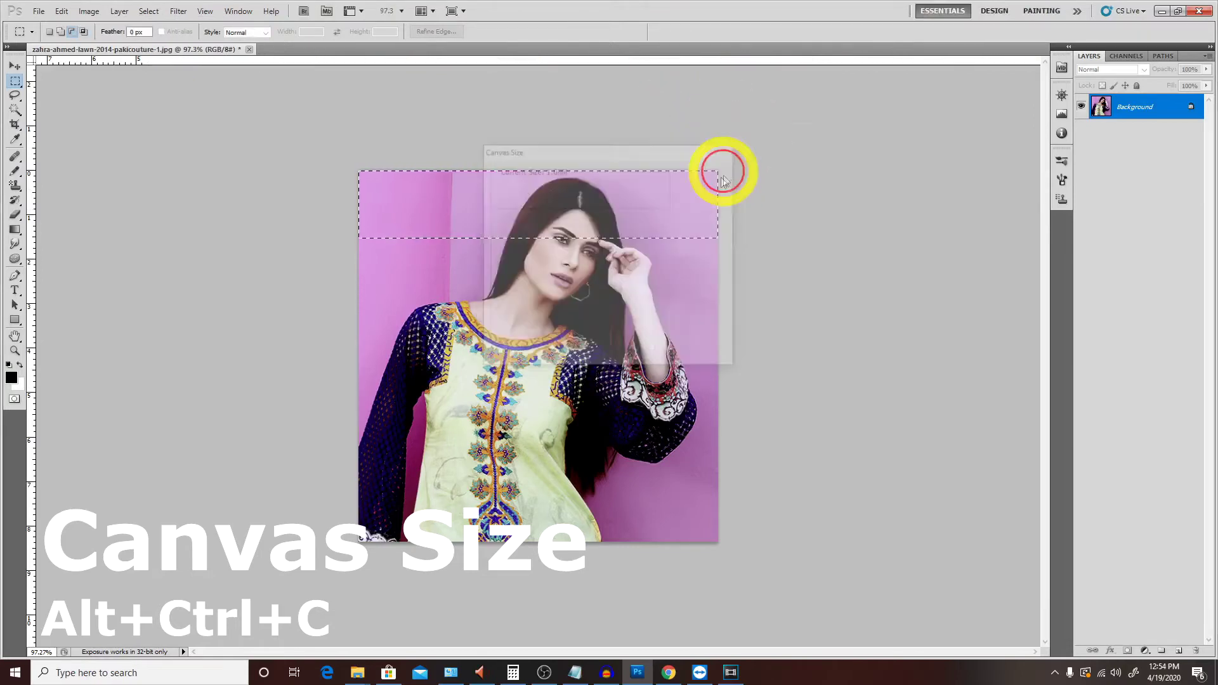
left_click(725, 170)
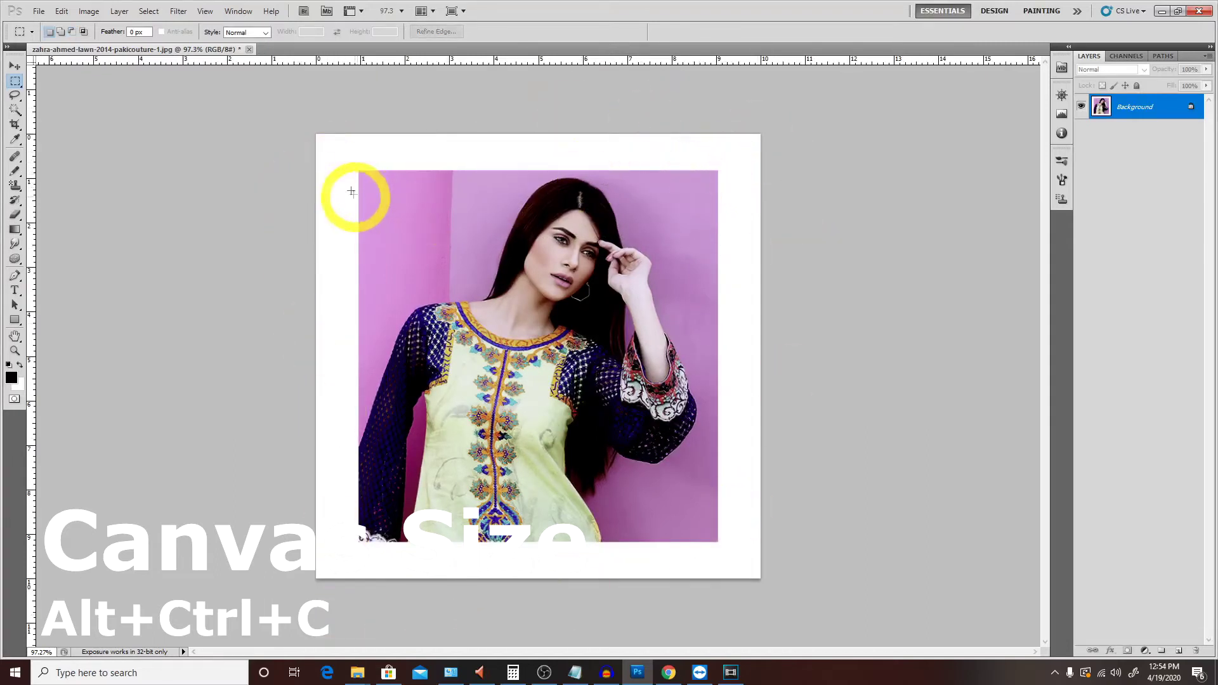
Delete a top-left box to white, then undo the deletion and canvas enlargement
left_click_drag(336, 158, 477, 244)
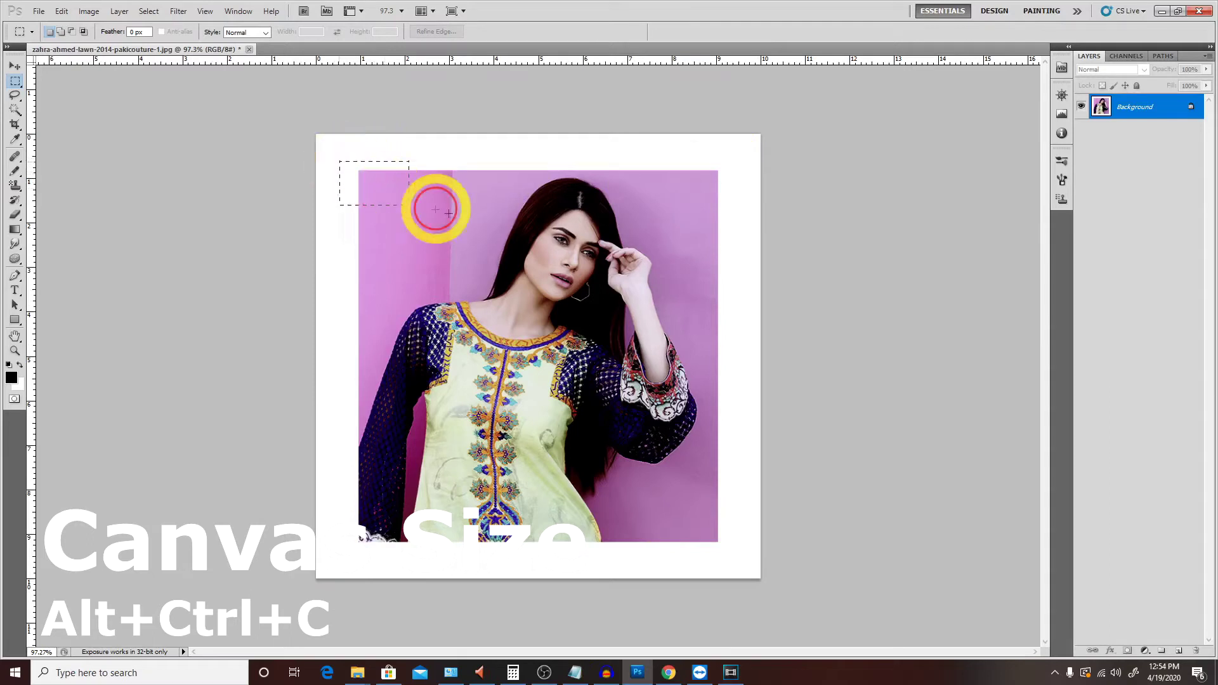
key("Delete")
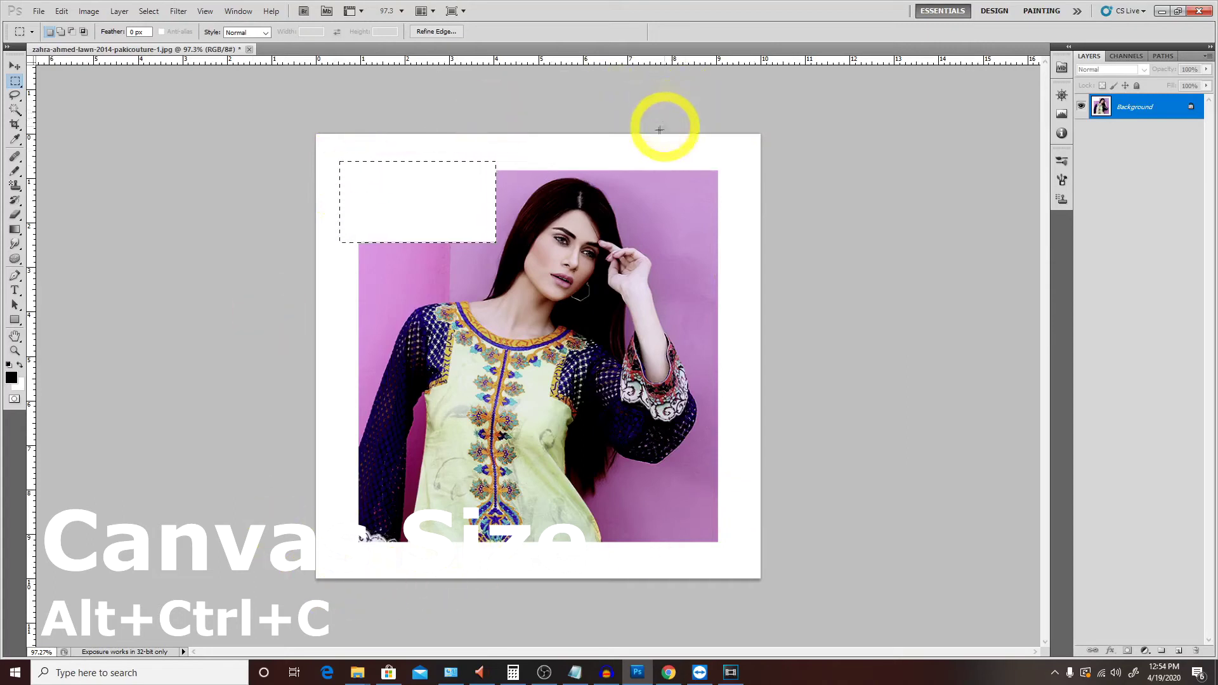
key("ctrl+z")
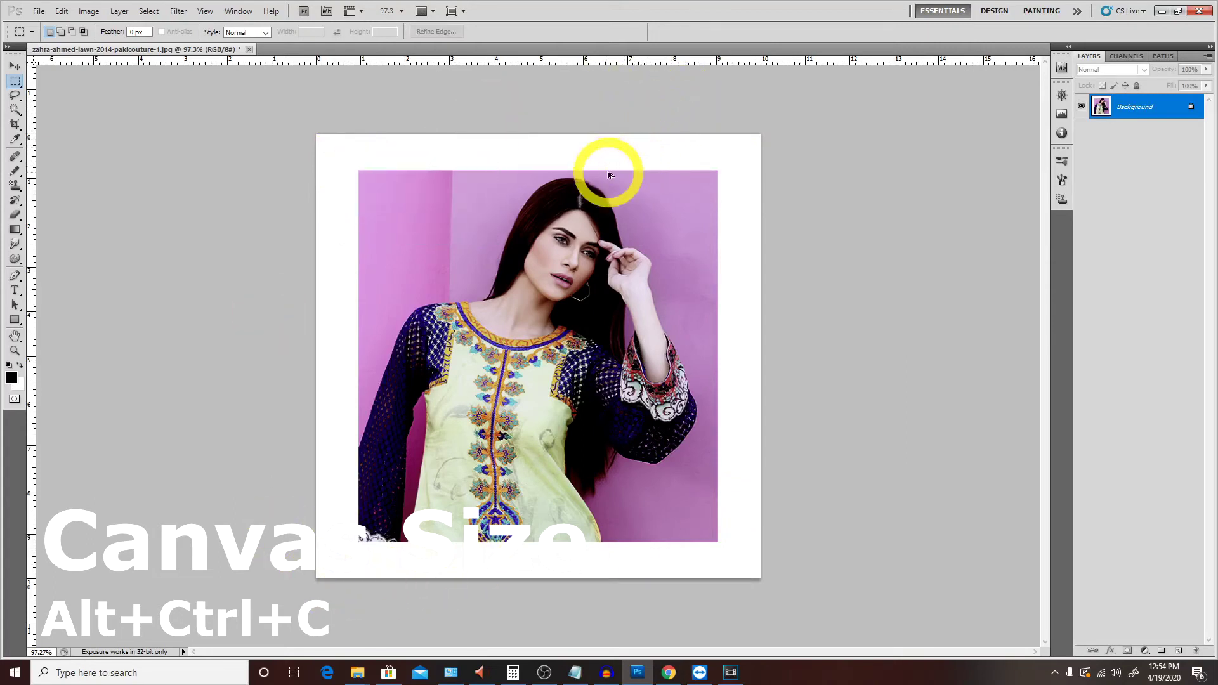
key("ctrl+z")
key("ctrl+alt+c")
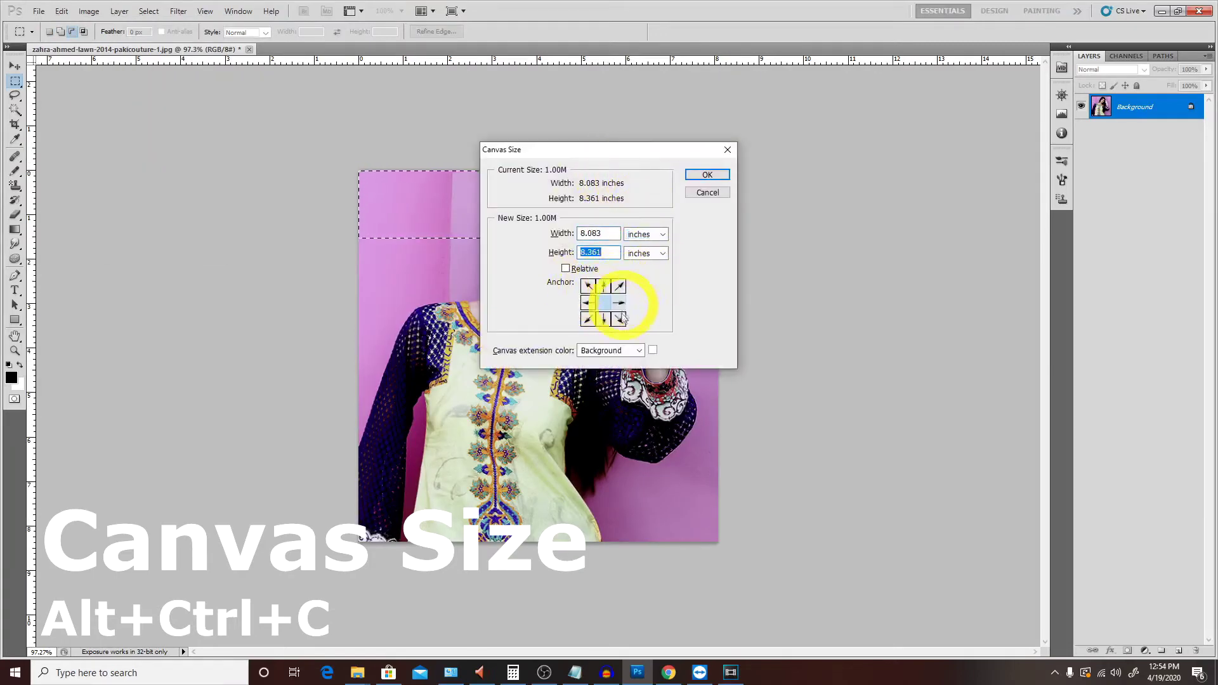
Extend the canvas to 10 × 10 inches, anchored at the top-left corner
left_click(539, 232)
type("10")
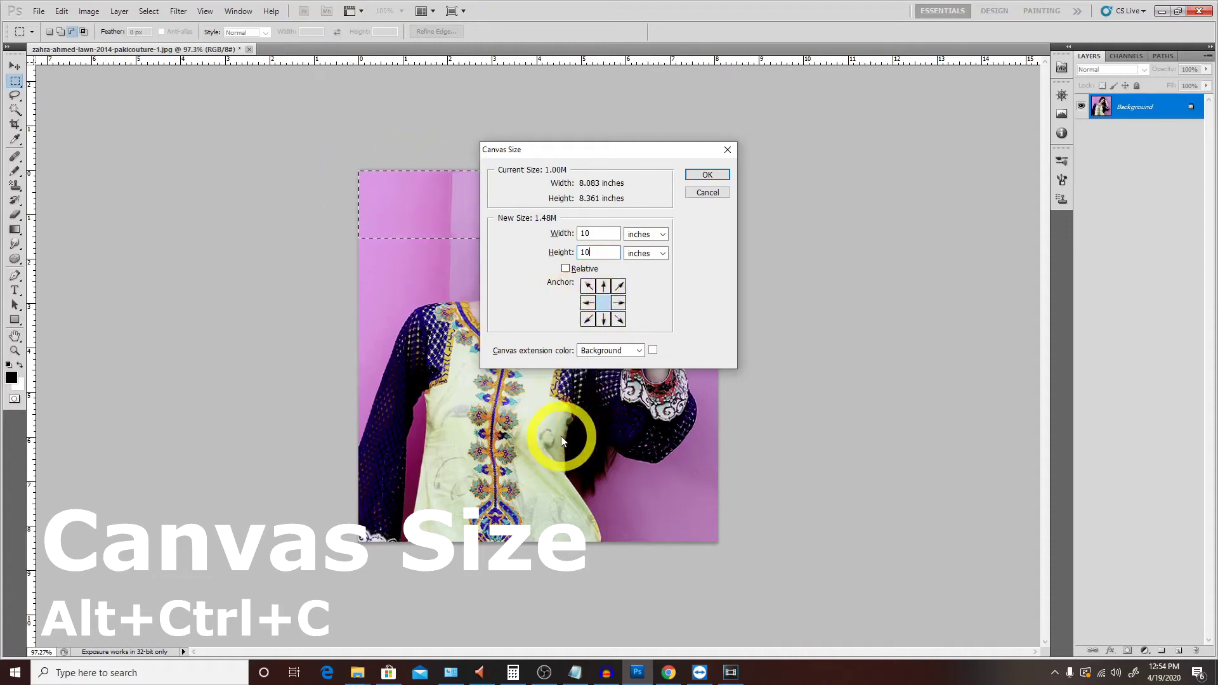
left_click_drag(616, 152, 912, 135)
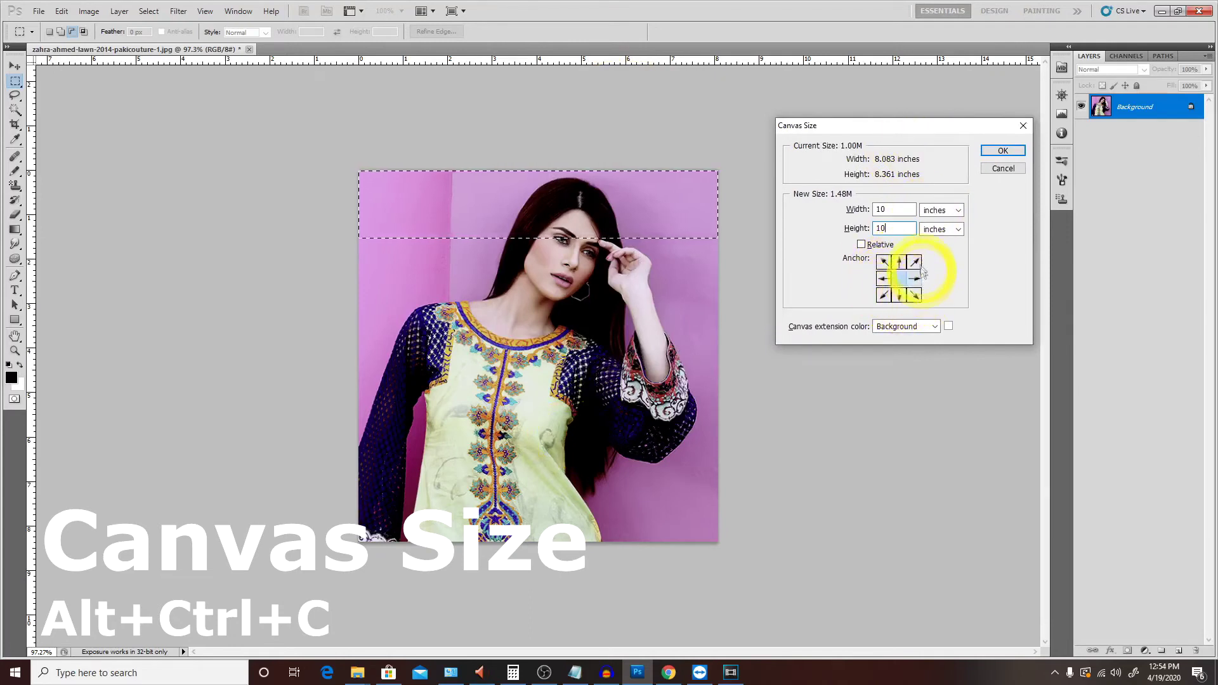
left_click(885, 264)
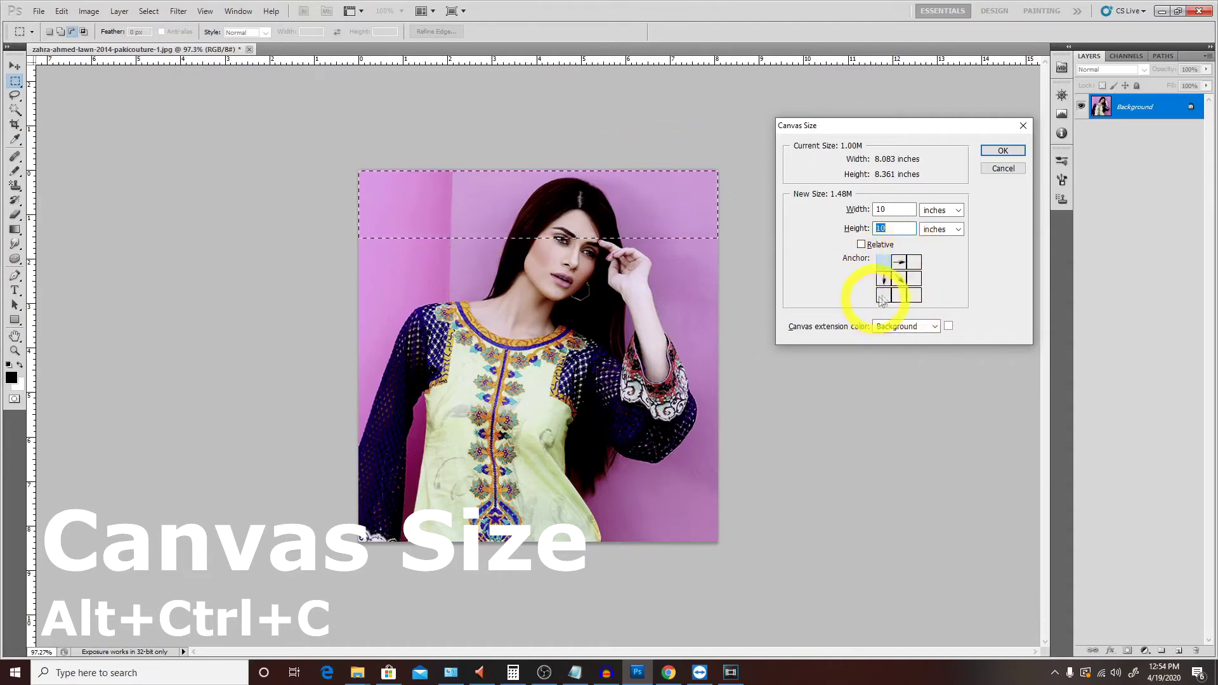
left_click(1001, 151)
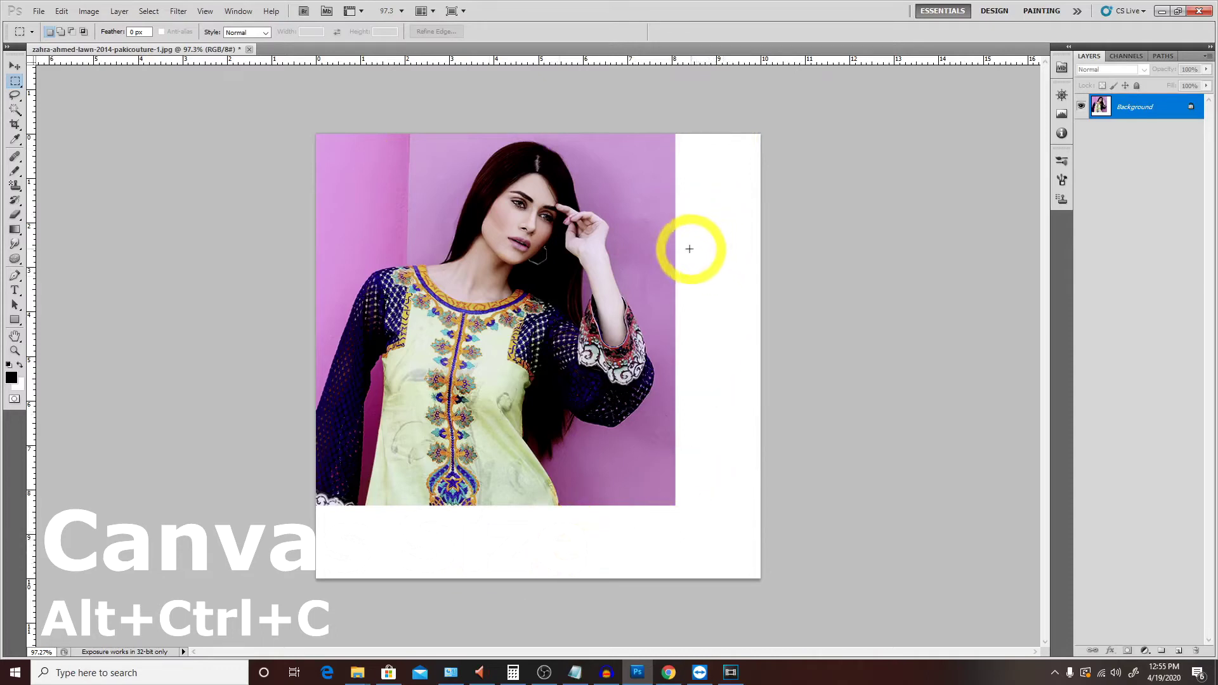
Reopen Canvas Size, cancel it unchanged, and undo the canvas extension
key("s")
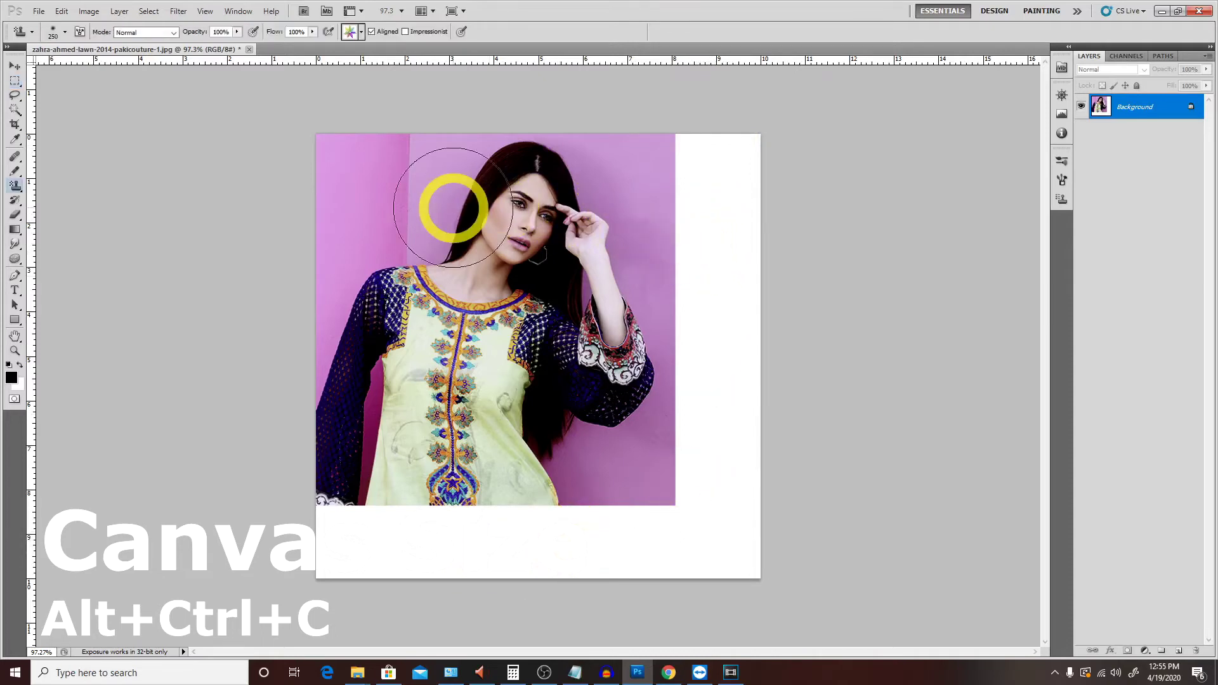
key("ctrl+alt+c")
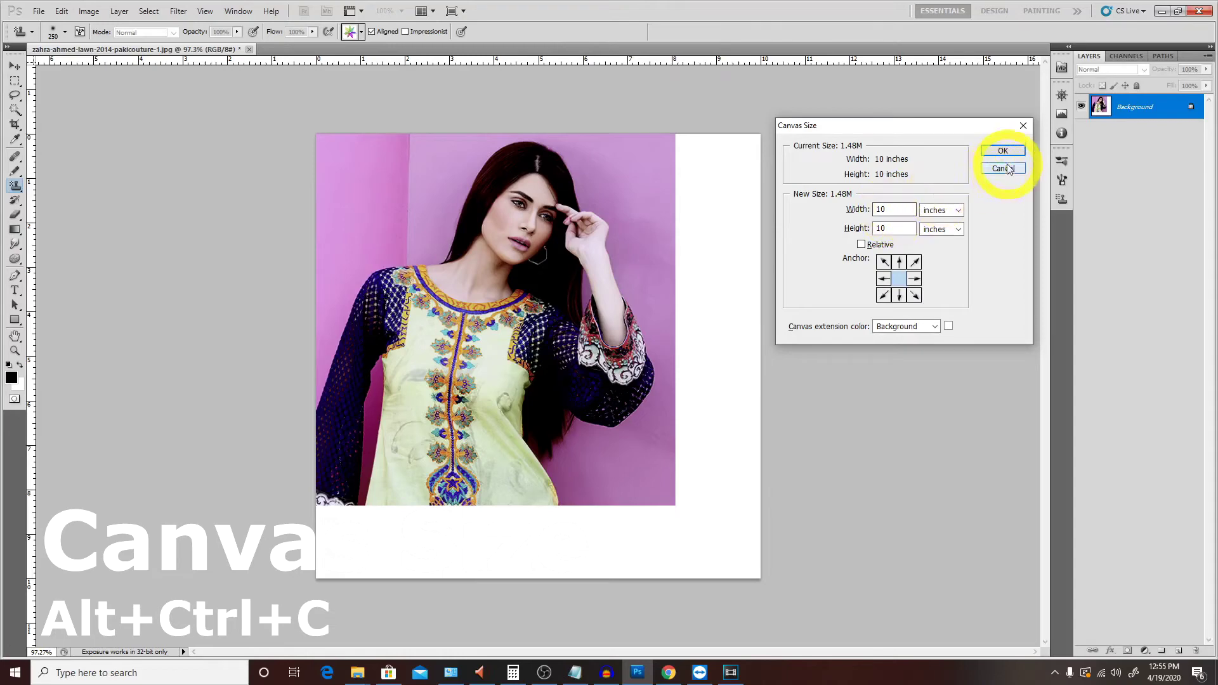
left_click(1002, 169)
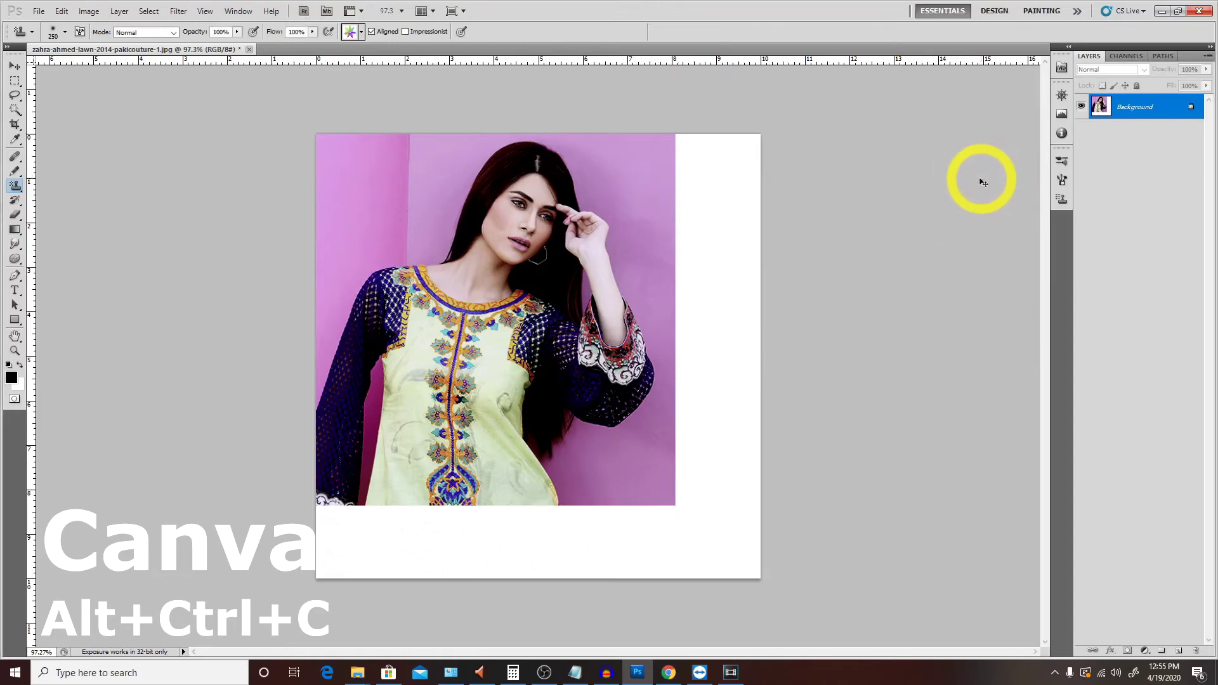
key("ctrl+z")
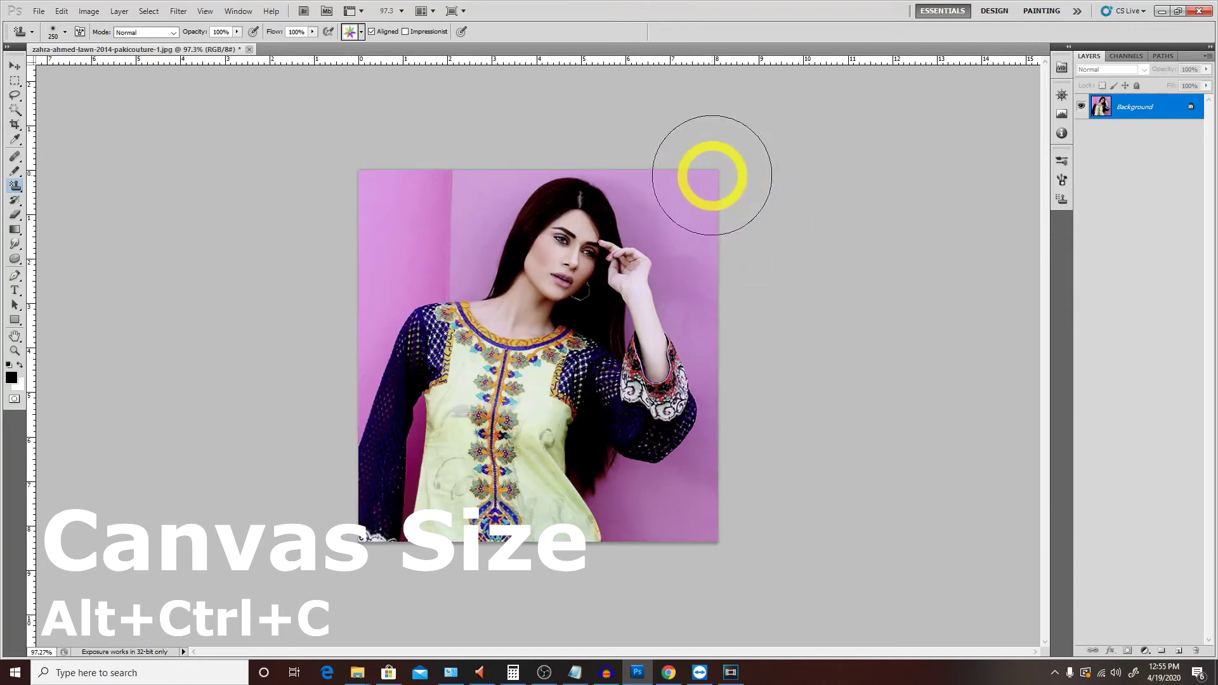
Set the canvas to 7 × 7 inches and proceed past the clipping warning
key("ctrl+alt+c")
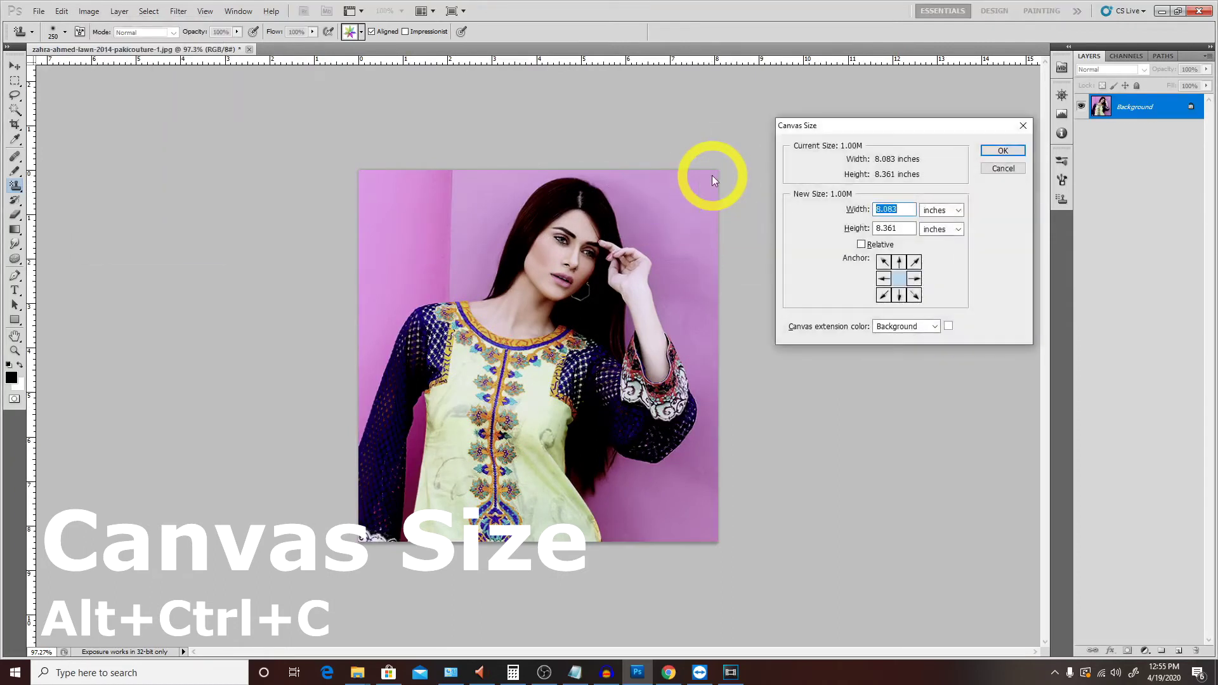
type("7")
key("Tab")
key("Tab")
type("7")
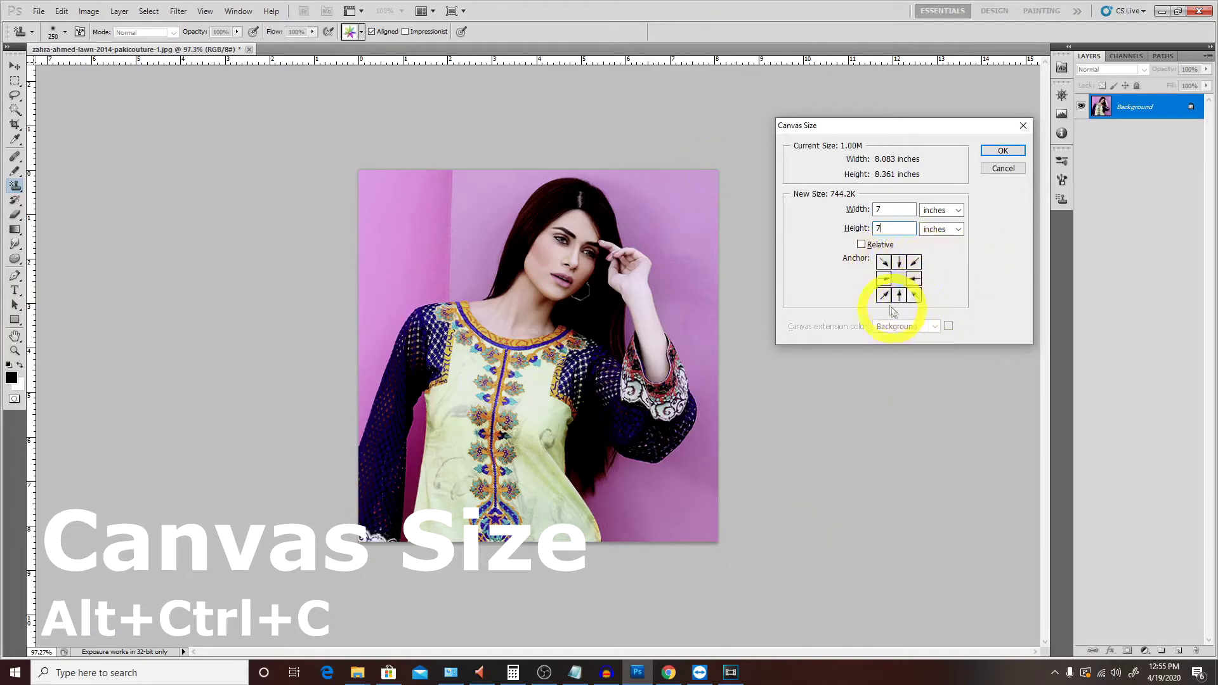
left_click(1002, 150)
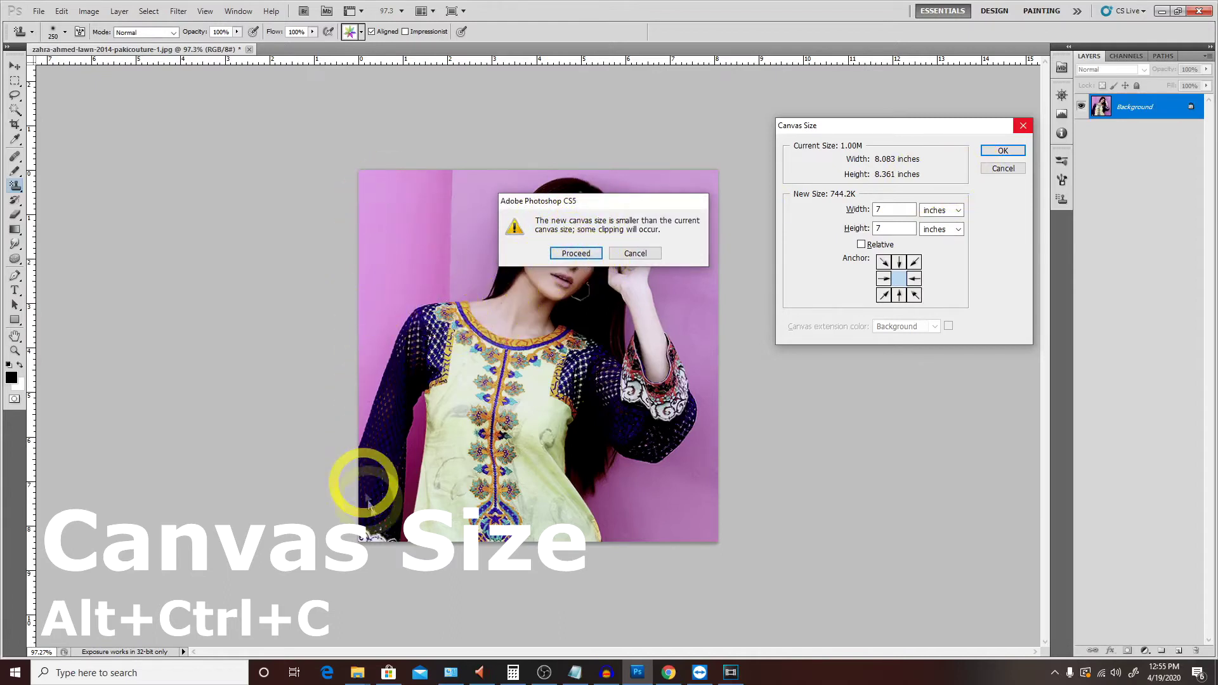
left_click(585, 255)
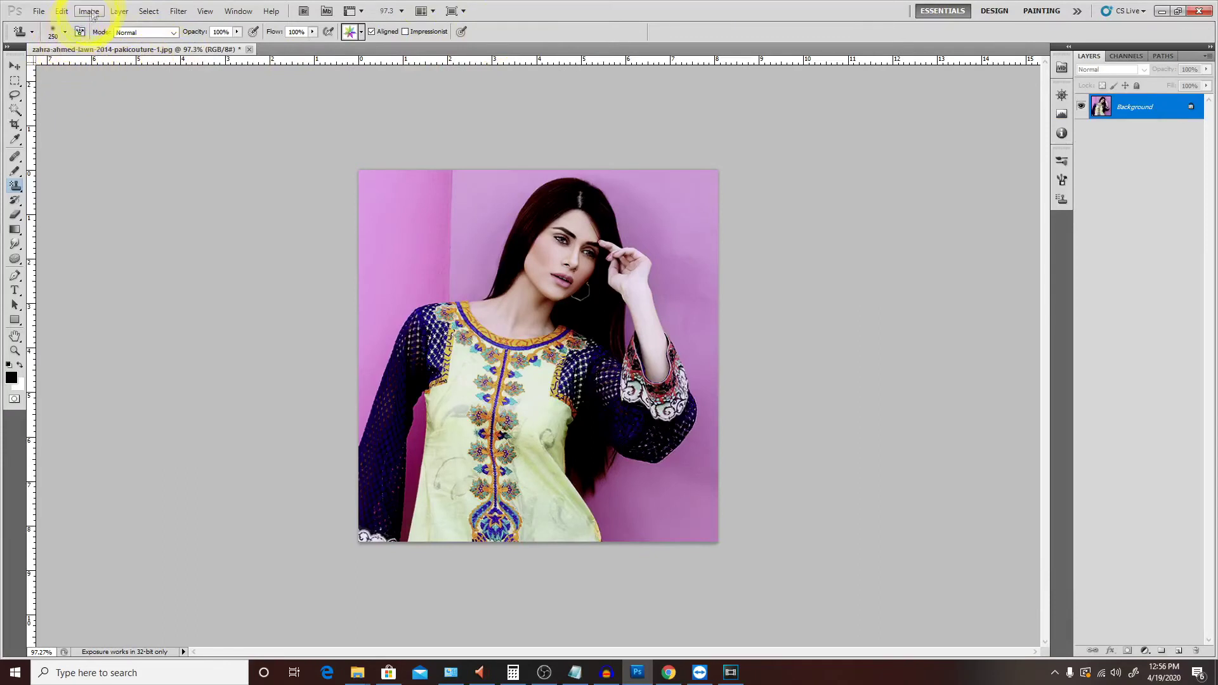
left_click(88, 11)
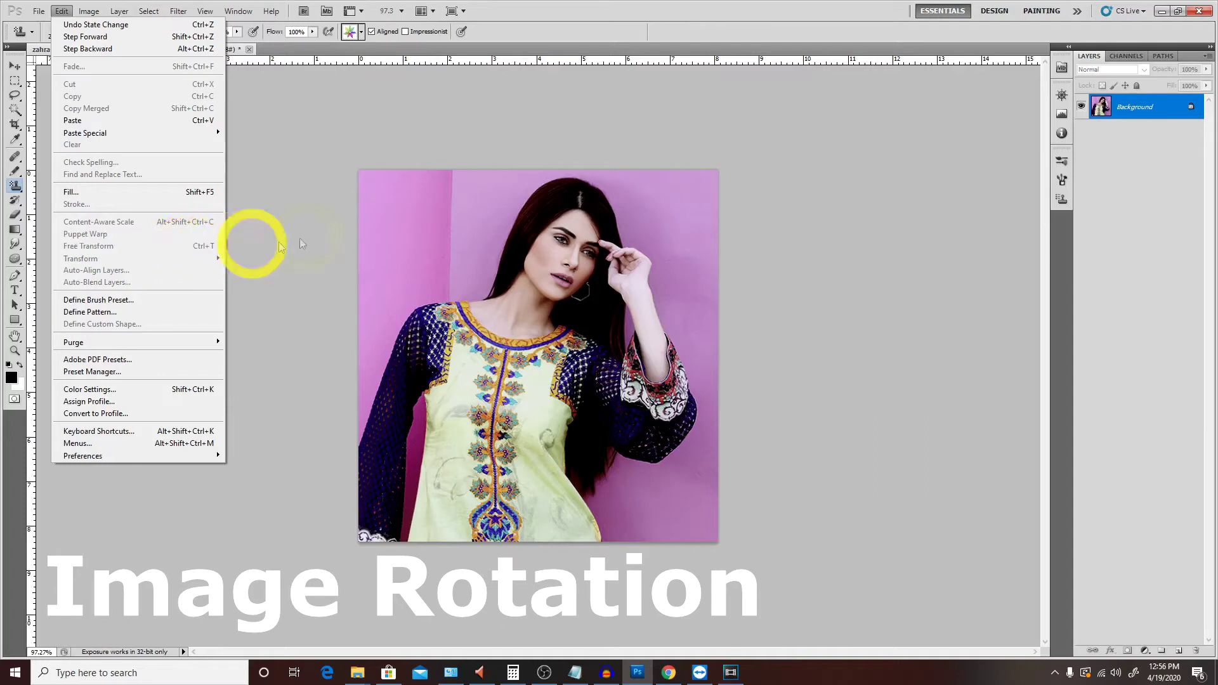
left_click(435, 242)
key("m")
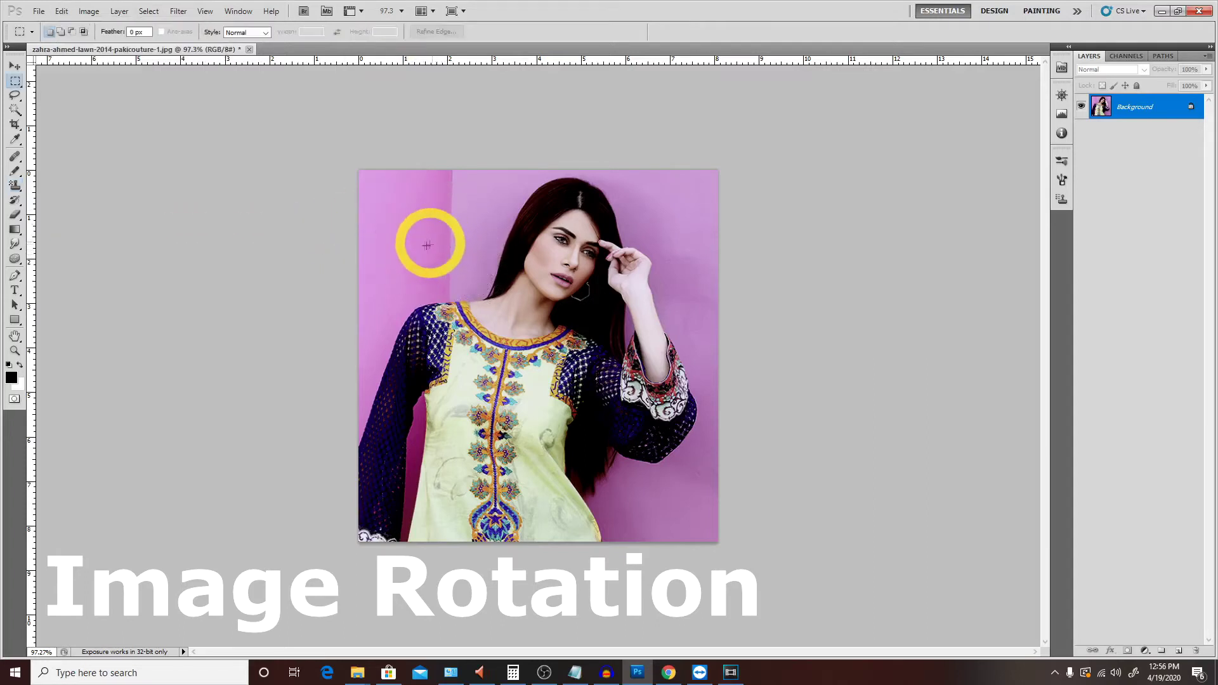
left_click_drag(416, 245, 488, 343)
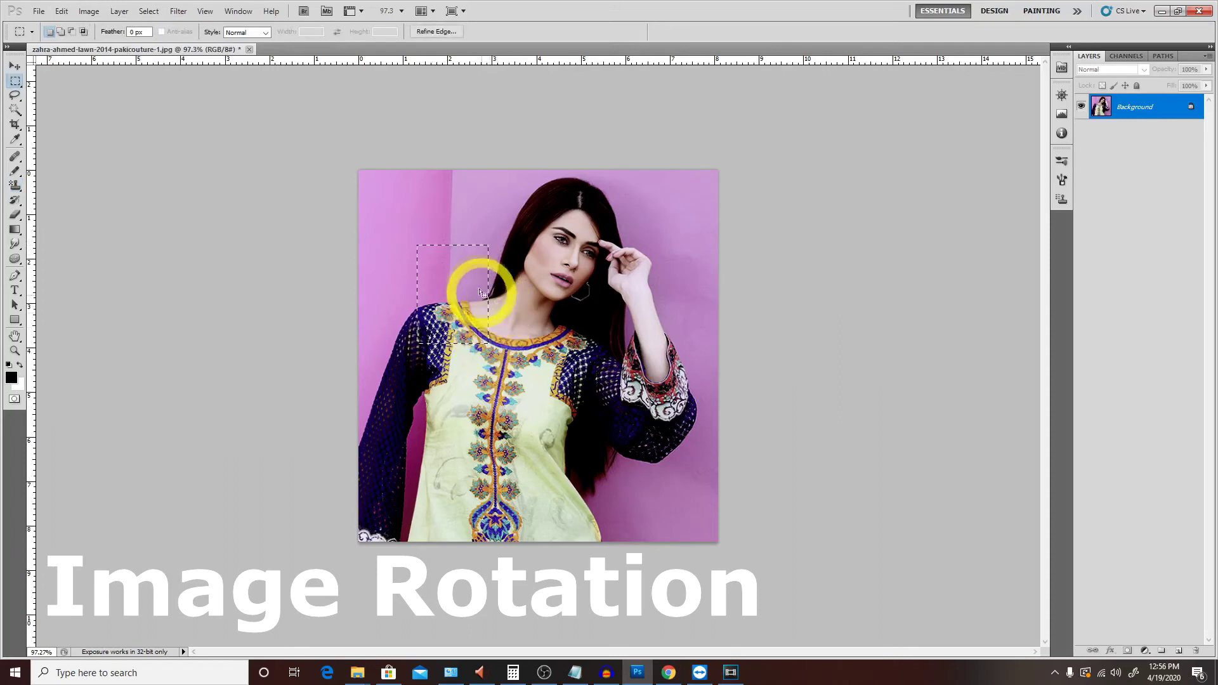
key("ctrl+t")
mouse_move(506, 222)
left_mouse_down()
mouse_move(408, 198)
mouse_move(456, 196)
left_mouse_up()
key("Escape")
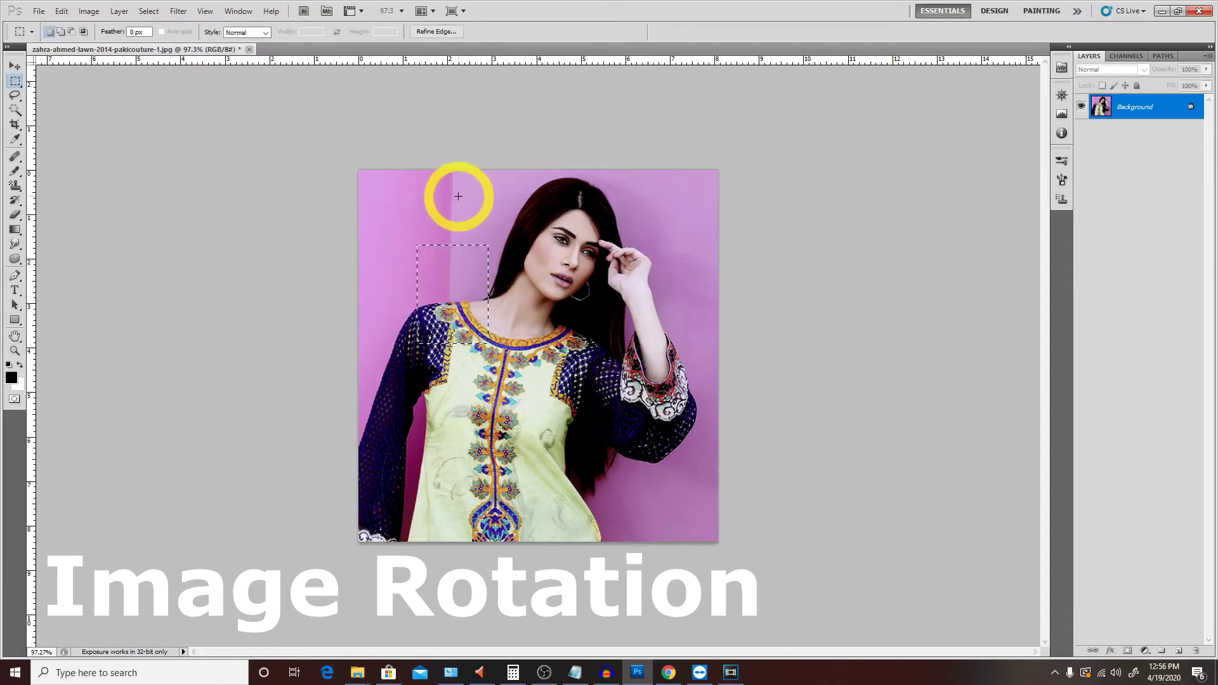
left_click(461, 201)
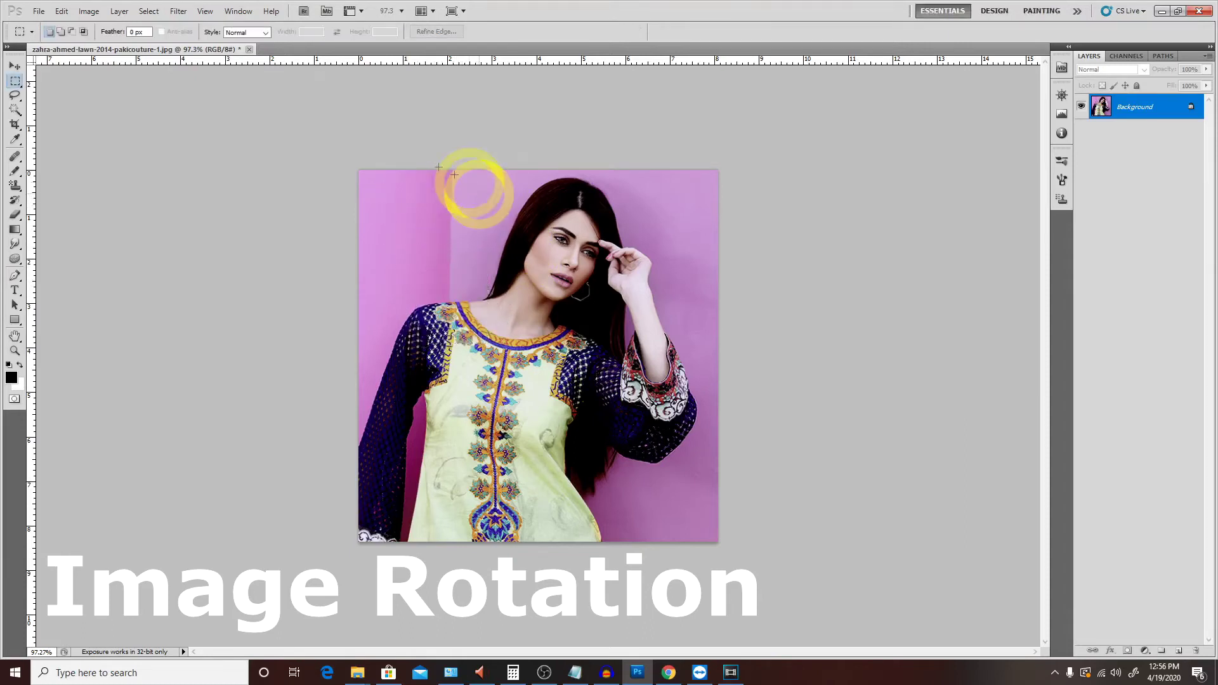
Rotate the image 180° twice so the portrait ends upright again
left_click(97, 15)
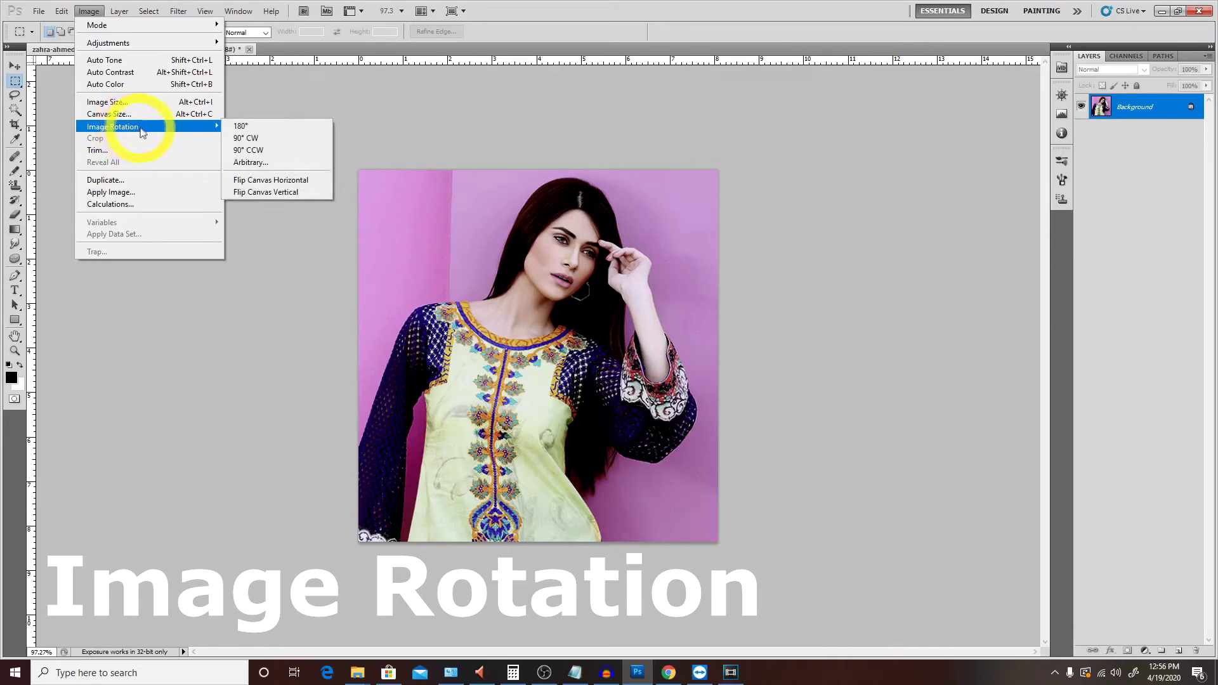
left_click(240, 126)
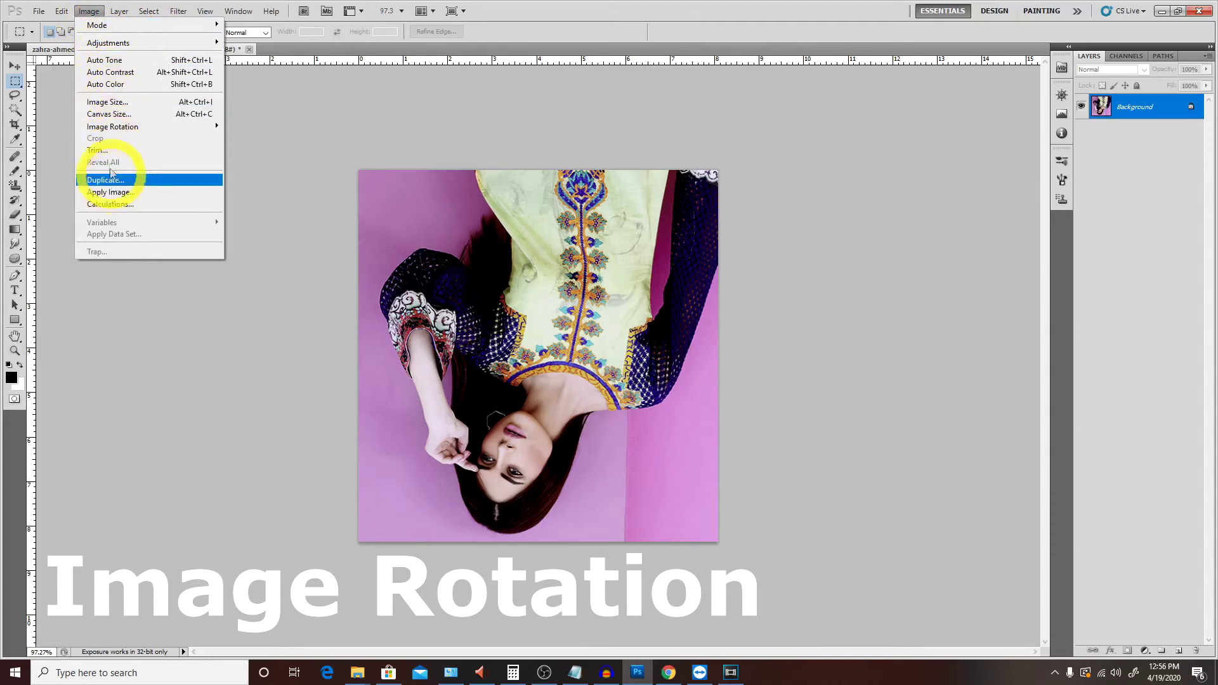
left_click(111, 126)
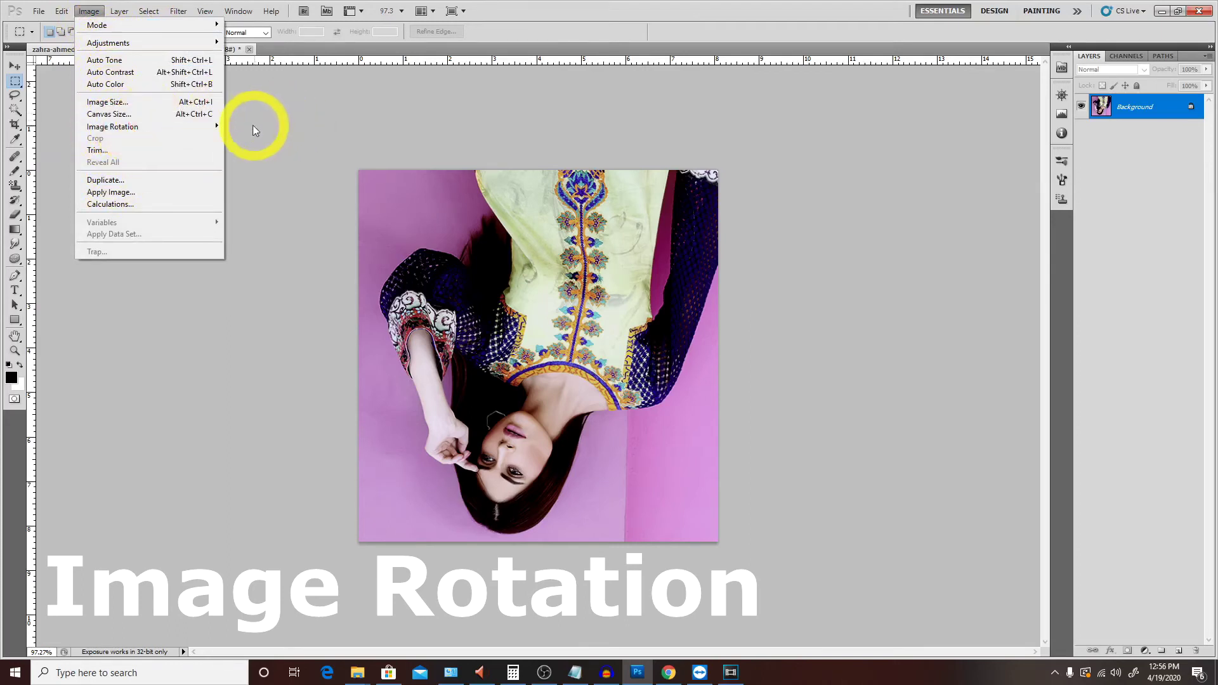
left_click(248, 131)
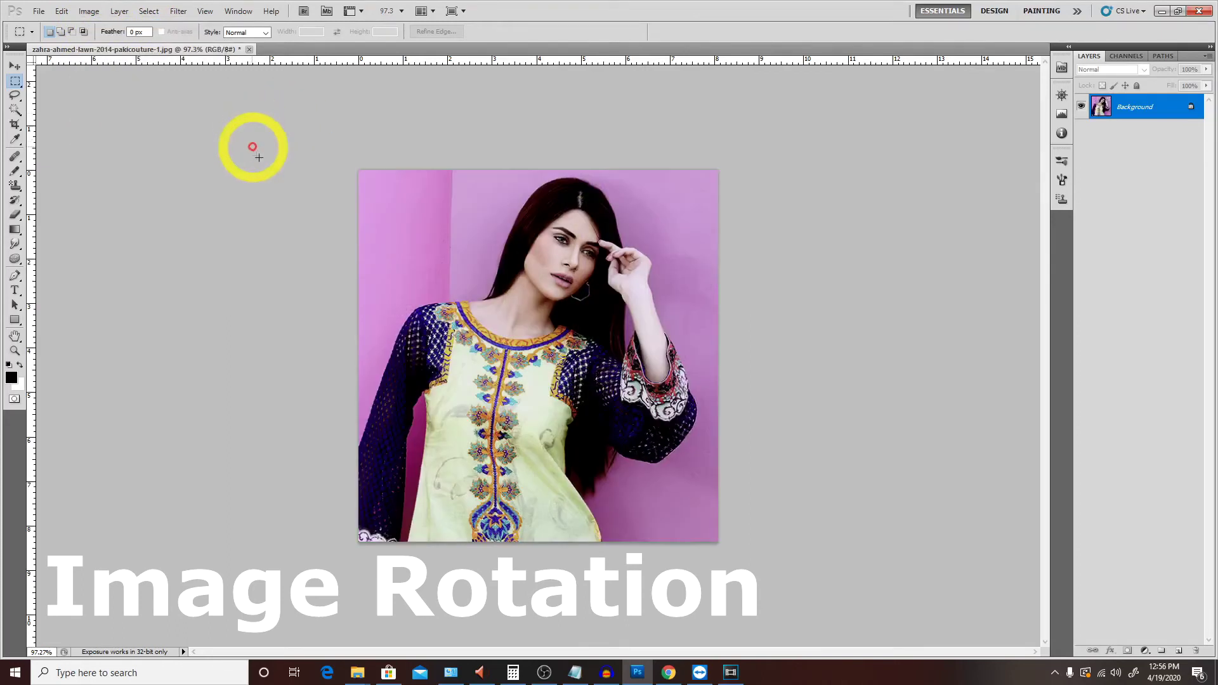
left_click(88, 11)
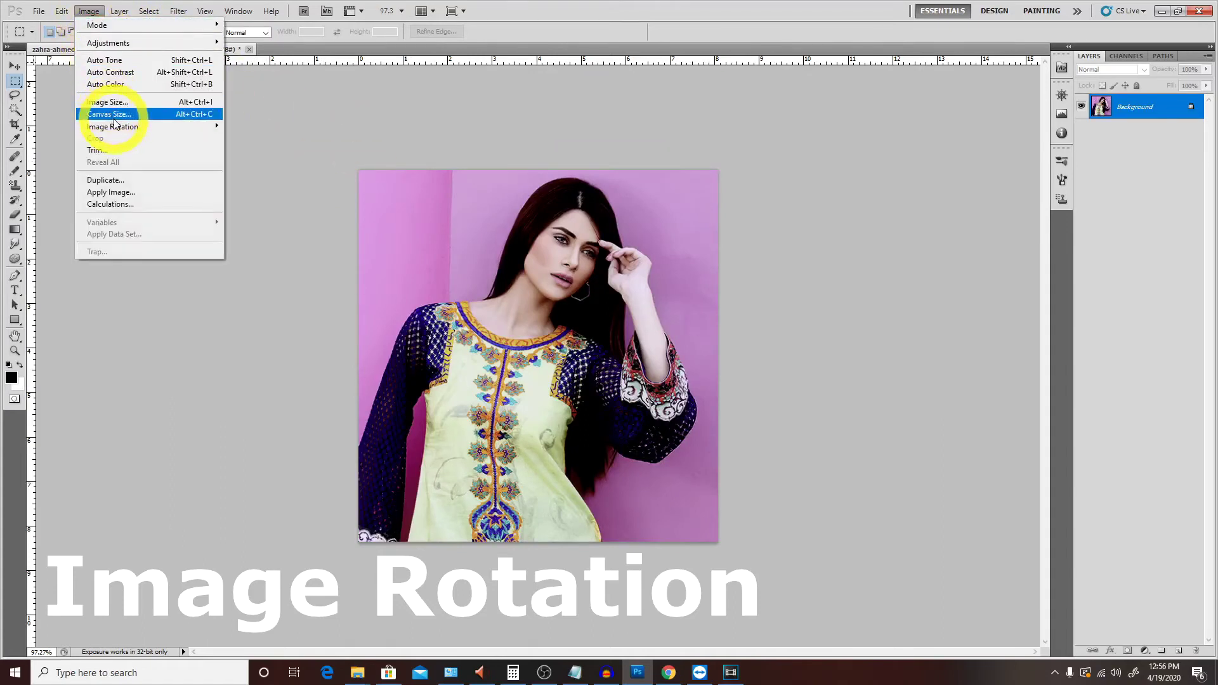
mouse_move(112, 126)
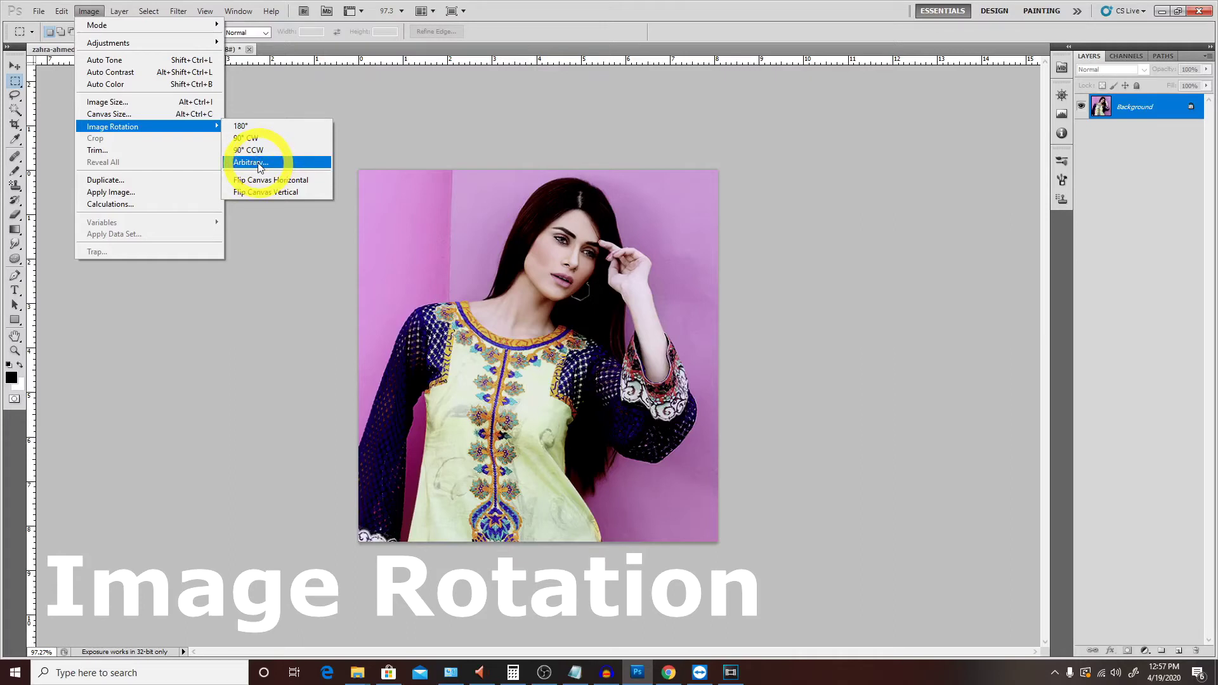
left_click(268, 164)
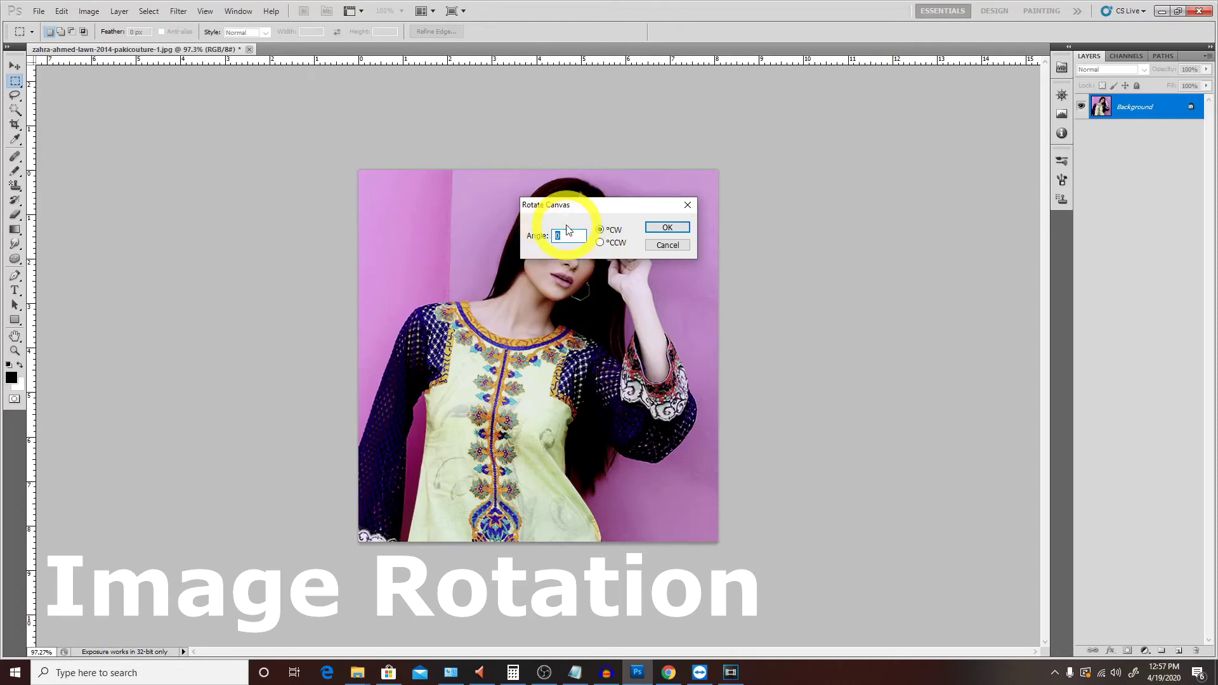
left_click(667, 227)
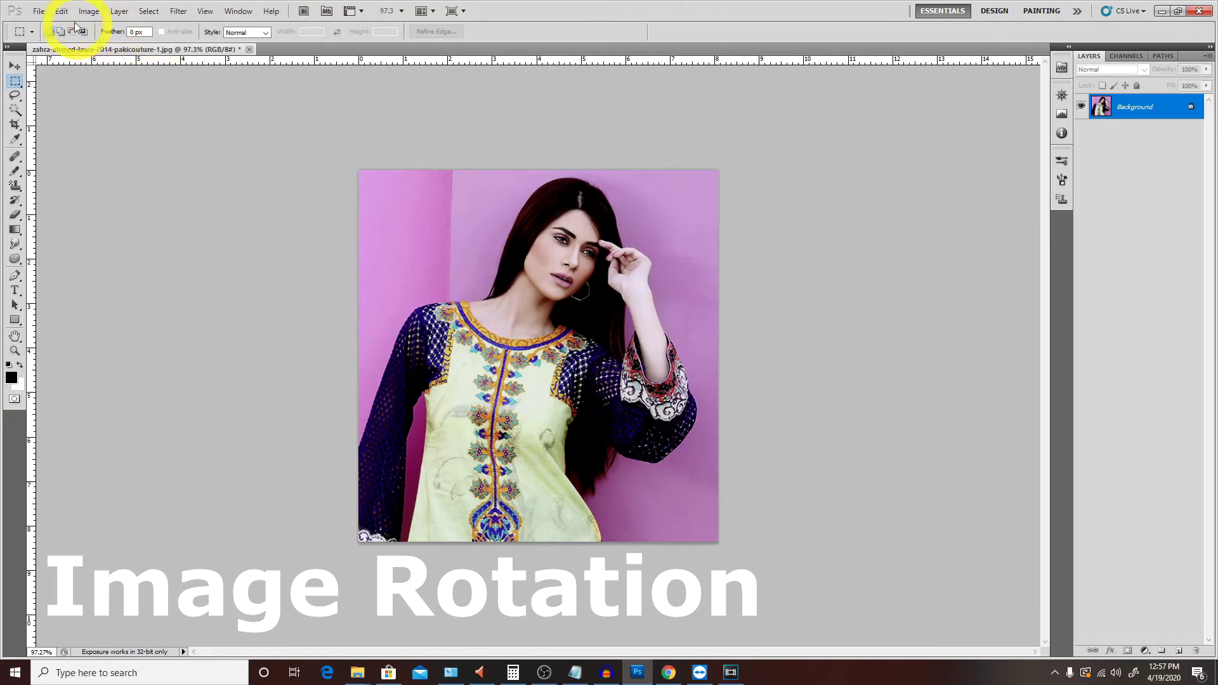
left_click(88, 10)
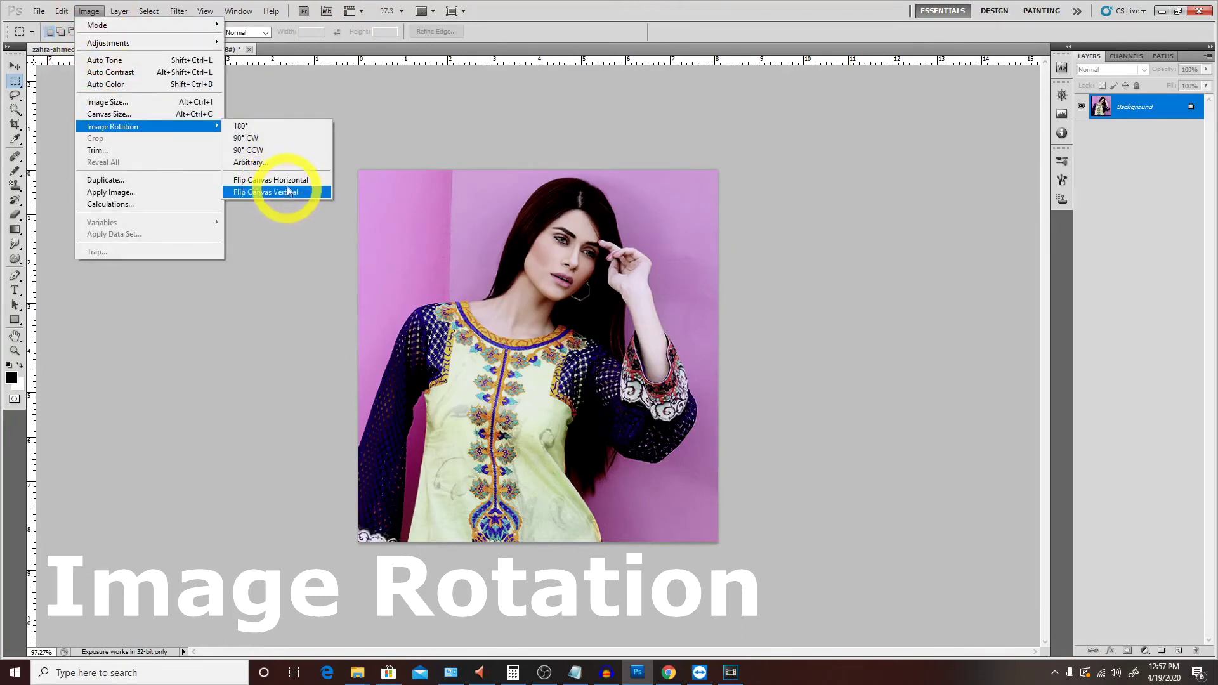
left_click(291, 181)
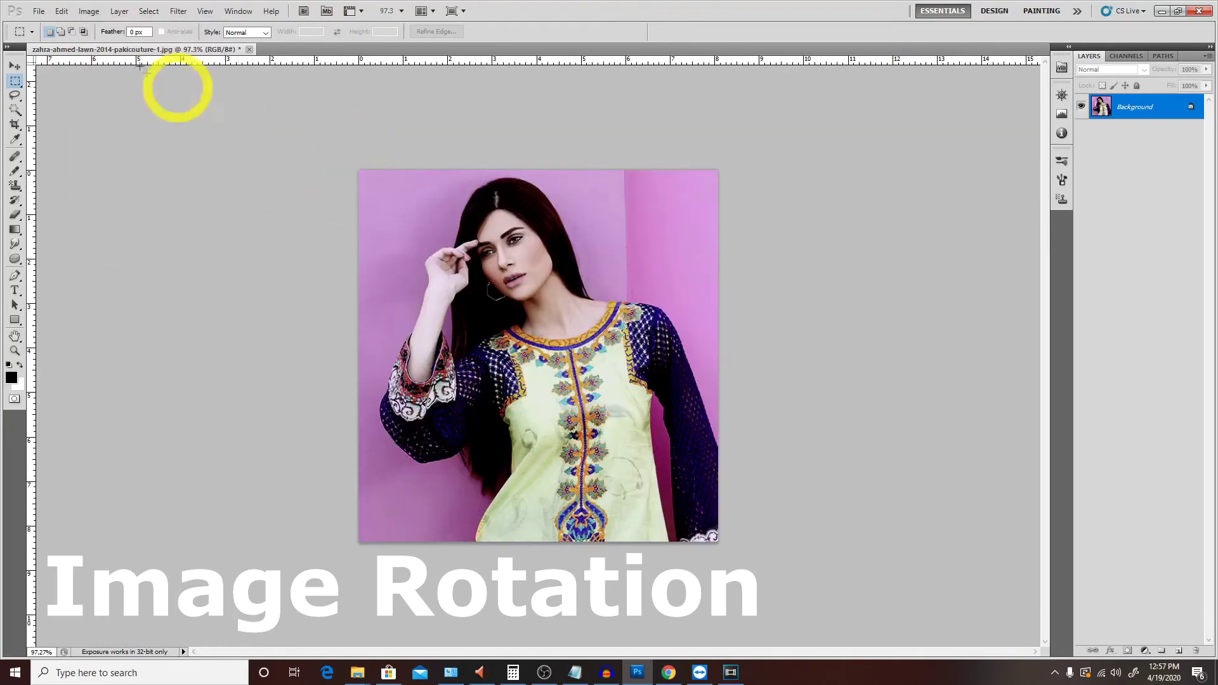
left_click(94, 12)
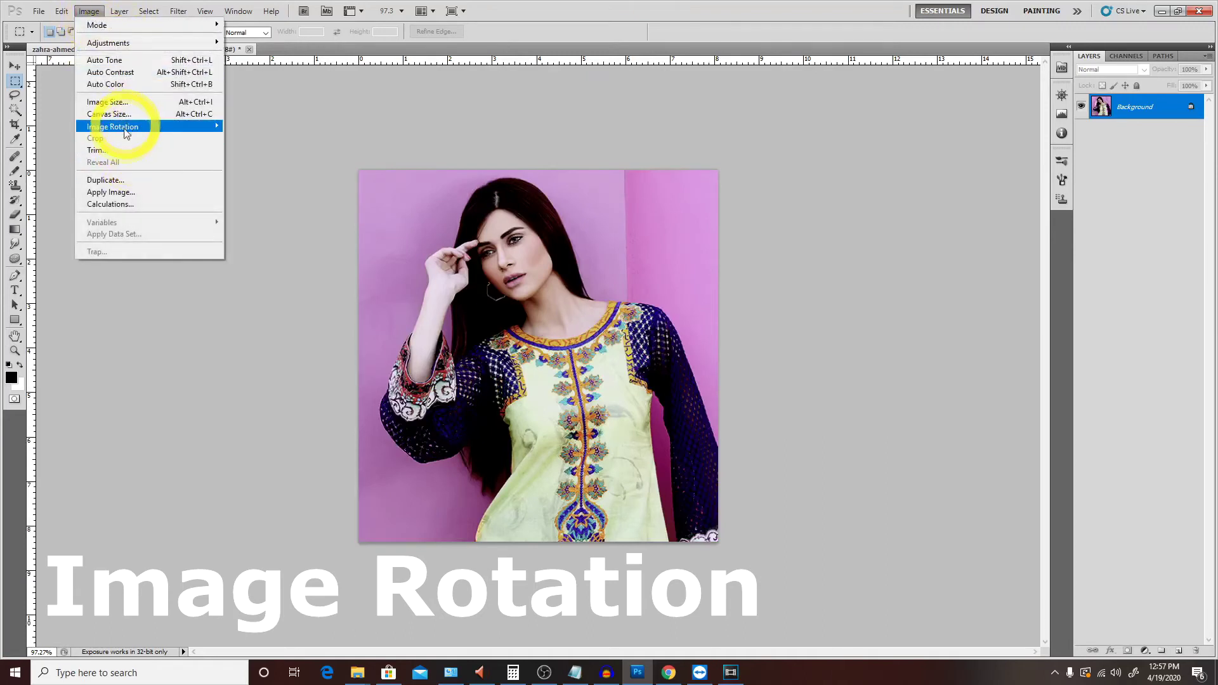
left_click(278, 192)
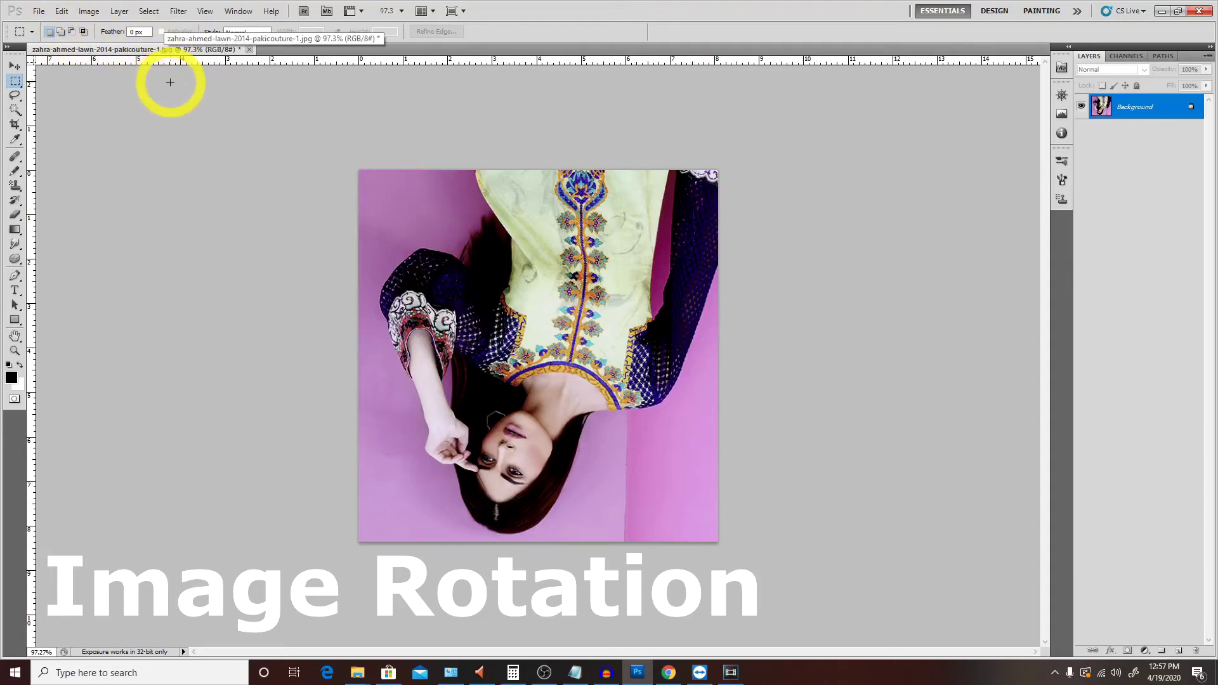
key("ctrl+alt+z")
key("ctrl+alt+z")
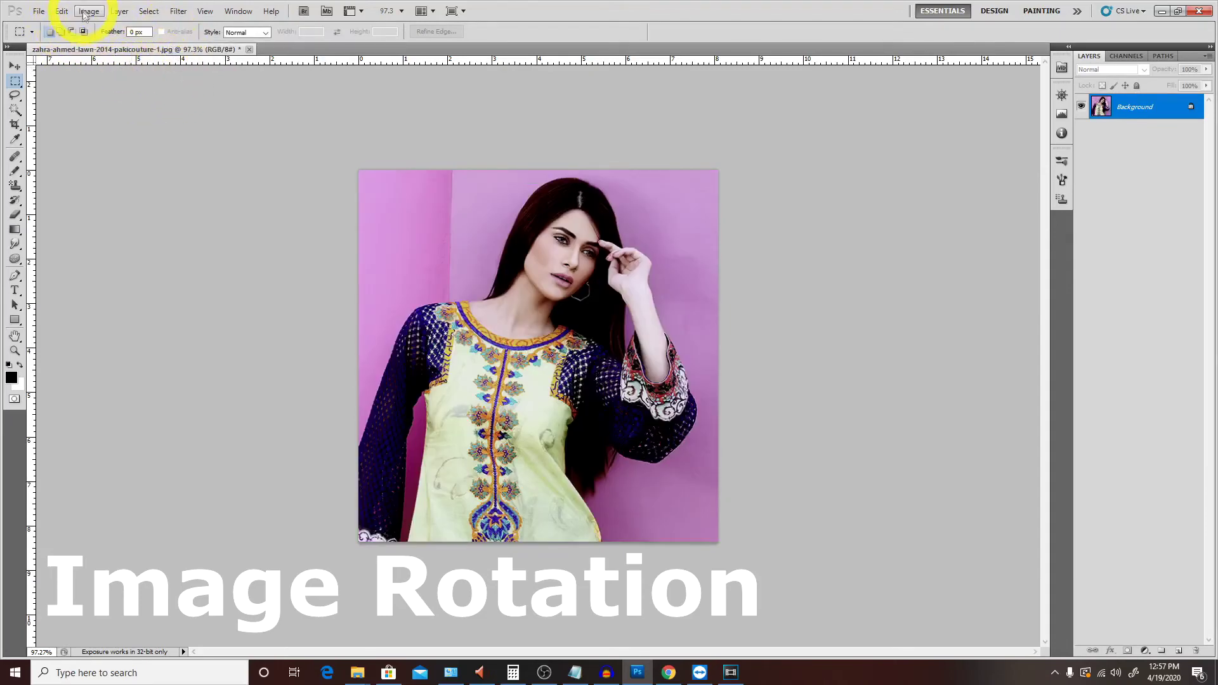
left_click(89, 12)
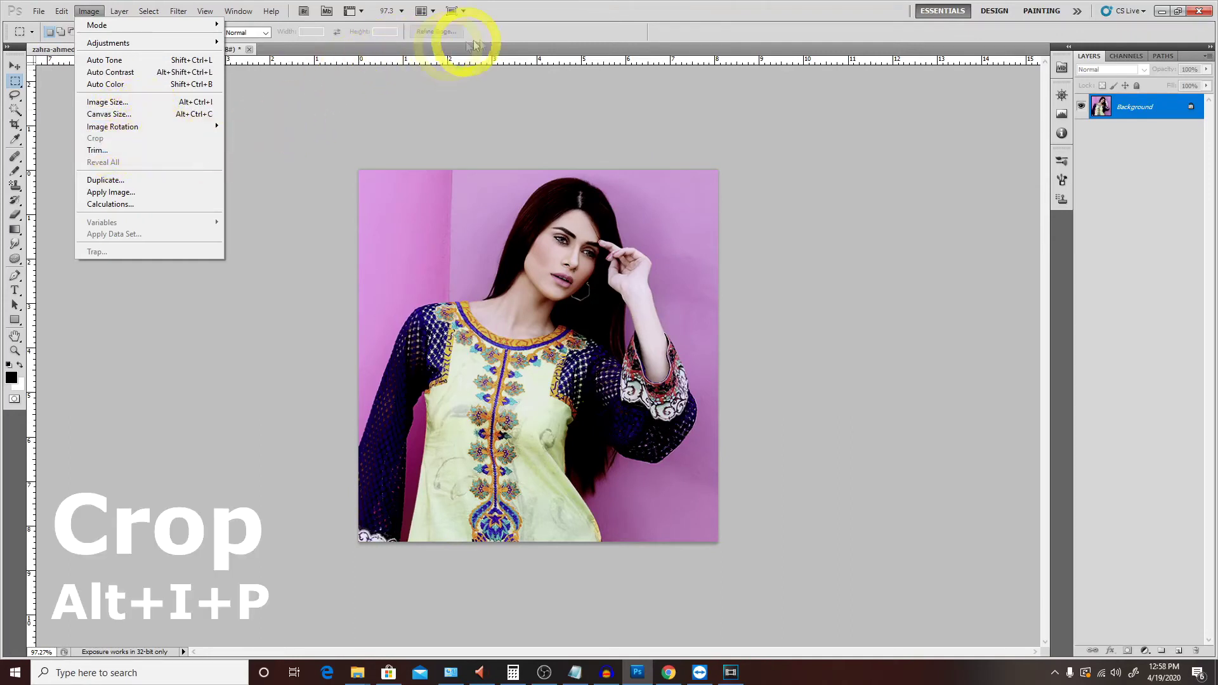
Crop over the left shoulder with the Crop tool, then undo it
left_click(417, 48)
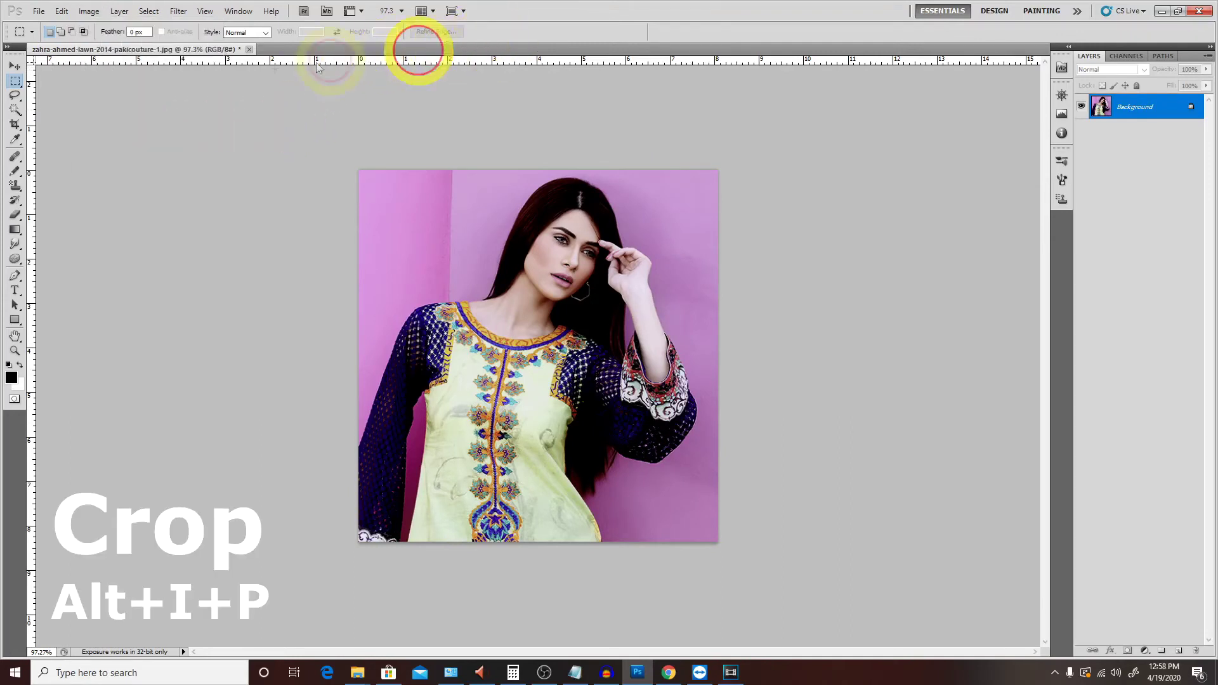
left_click(15, 127)
left_click_drag(380, 271, 488, 373)
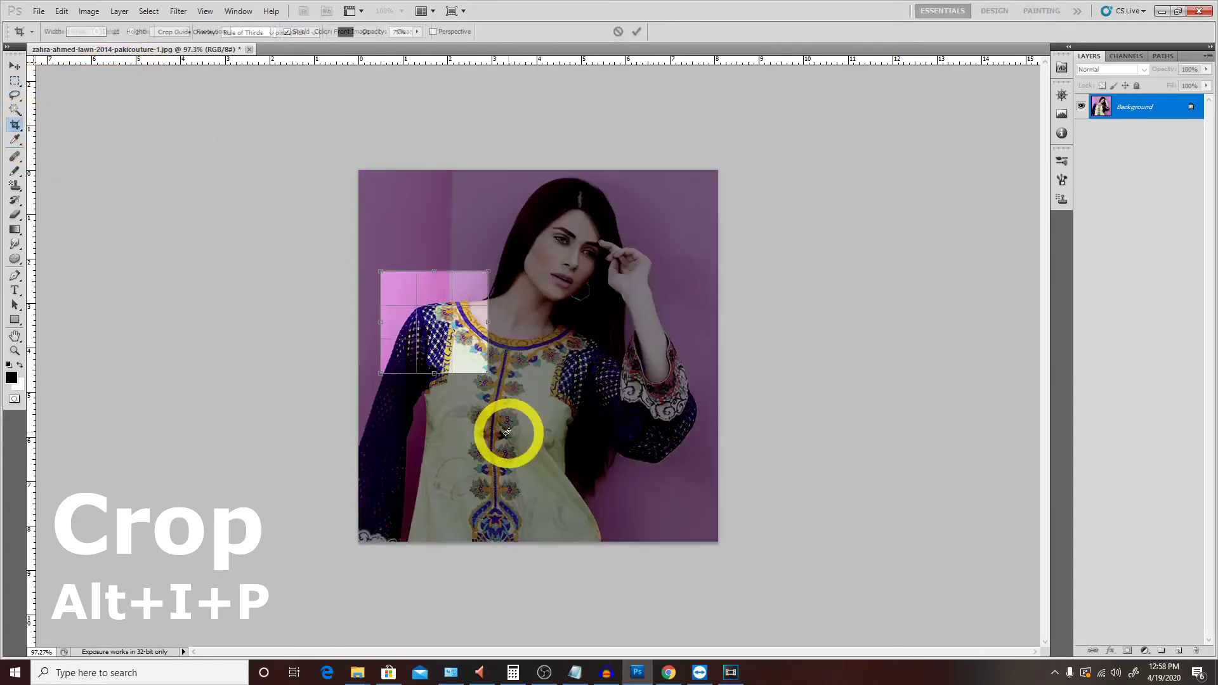
key("Return")
key("ctrl+z")
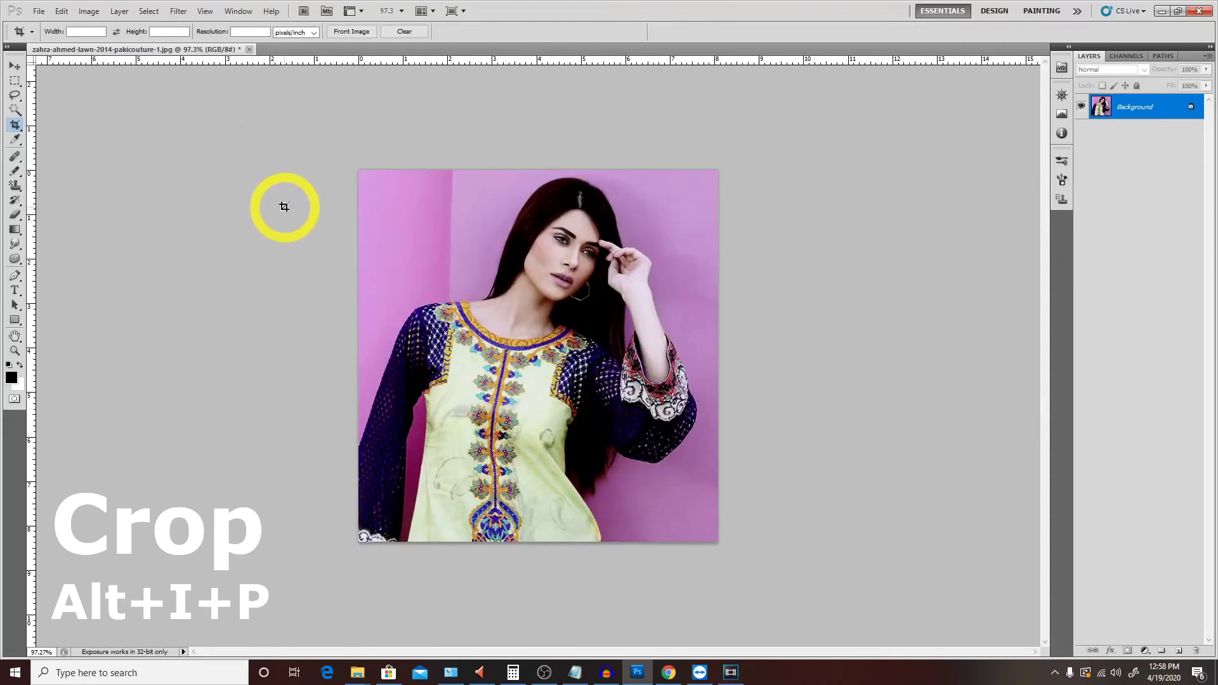
Marquee-select the woman's face and crop the photo to that selection
left_click(15, 80)
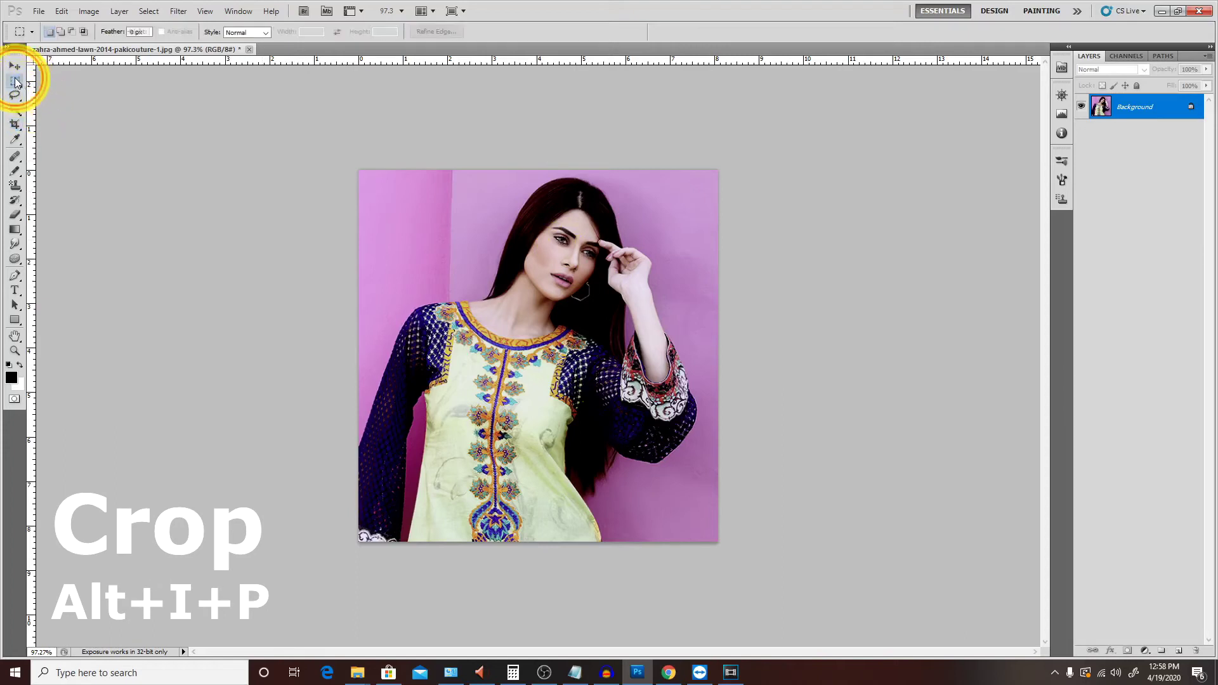
mouse_move(495, 190)
left_mouse_down()
mouse_move(614, 306)
mouse_move(640, 313)
left_mouse_up()
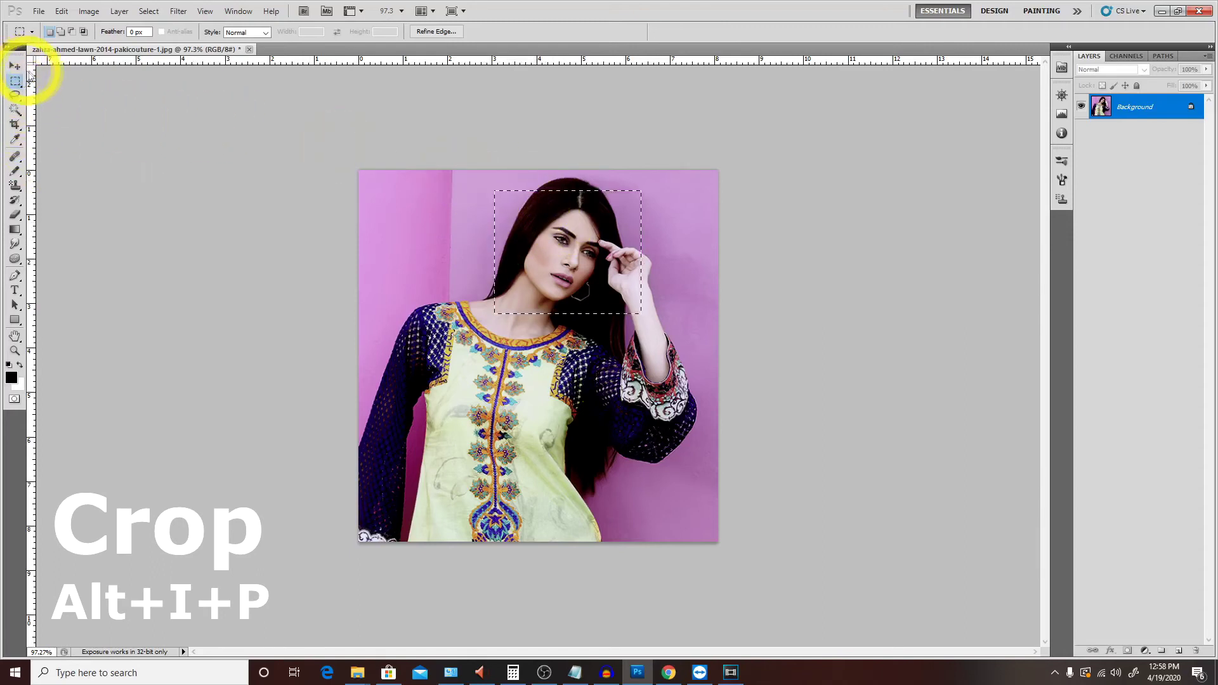
left_click(89, 16)
left_click(117, 139)
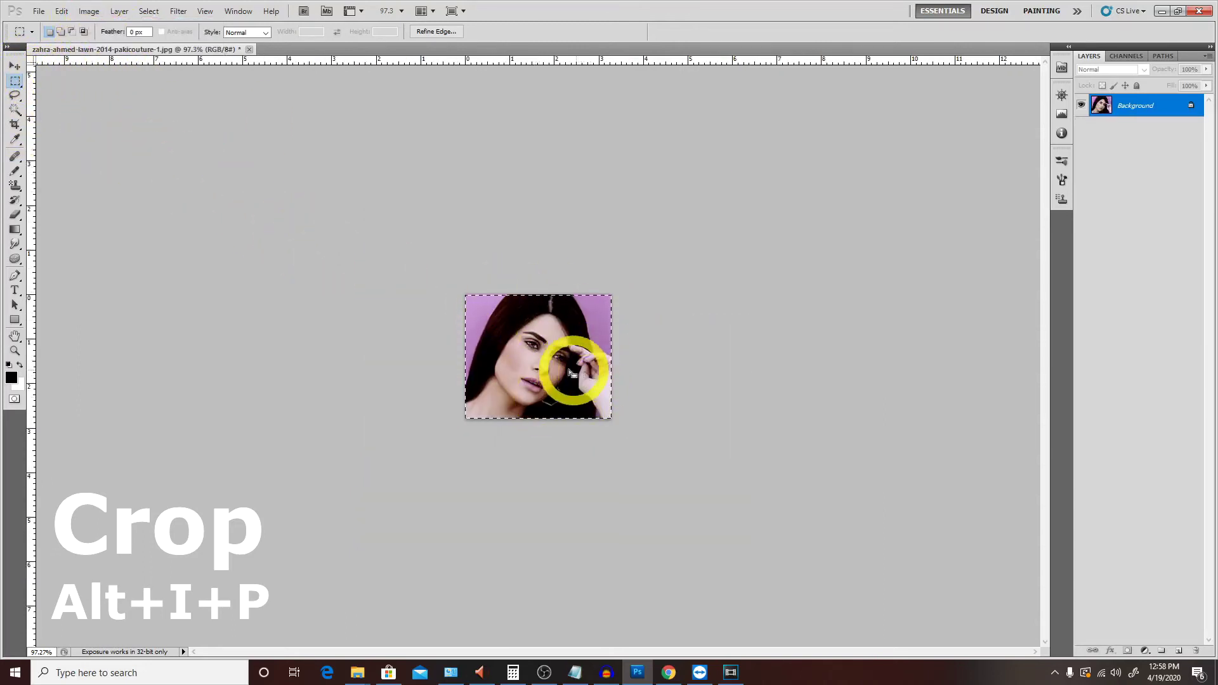
left_click(87, 12)
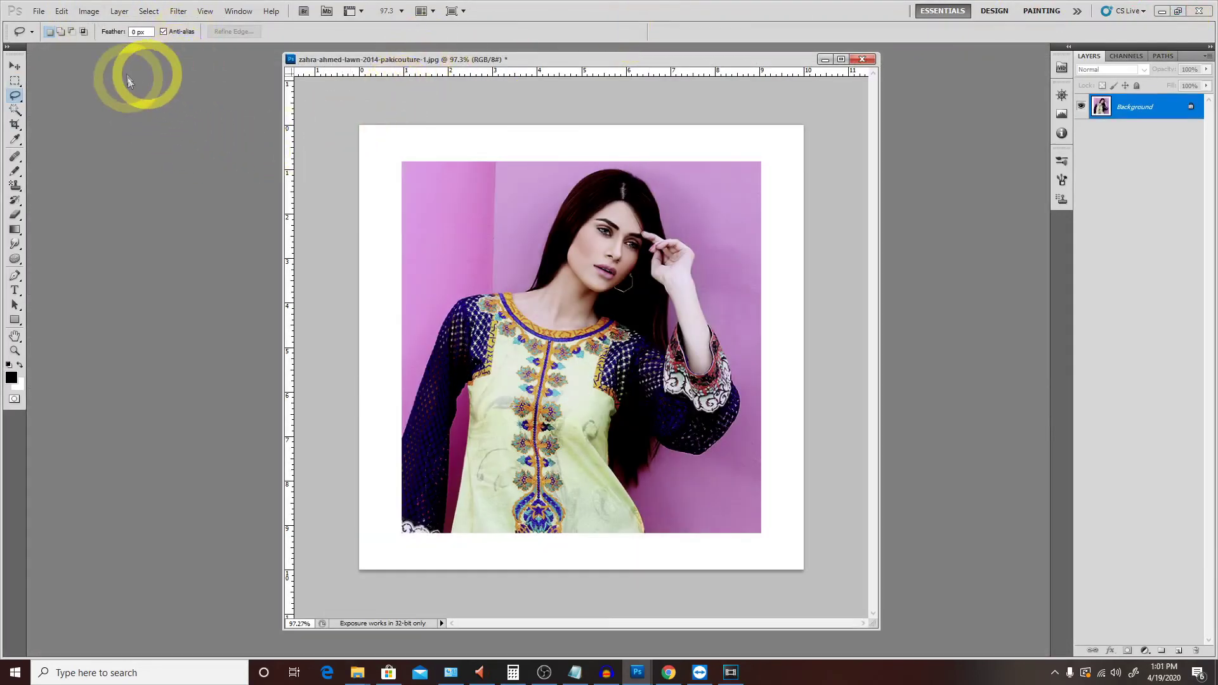
left_click(88, 12)
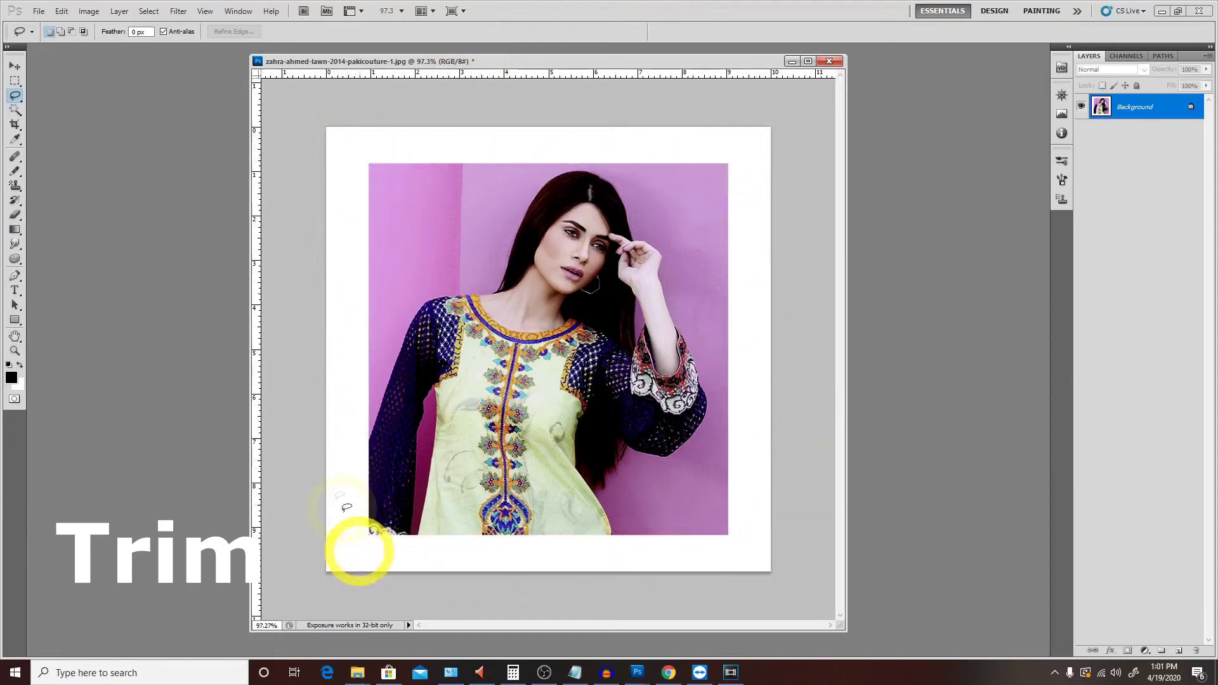
Trim the white border with the top edge excluded, then undo the trim
left_click(88, 11)
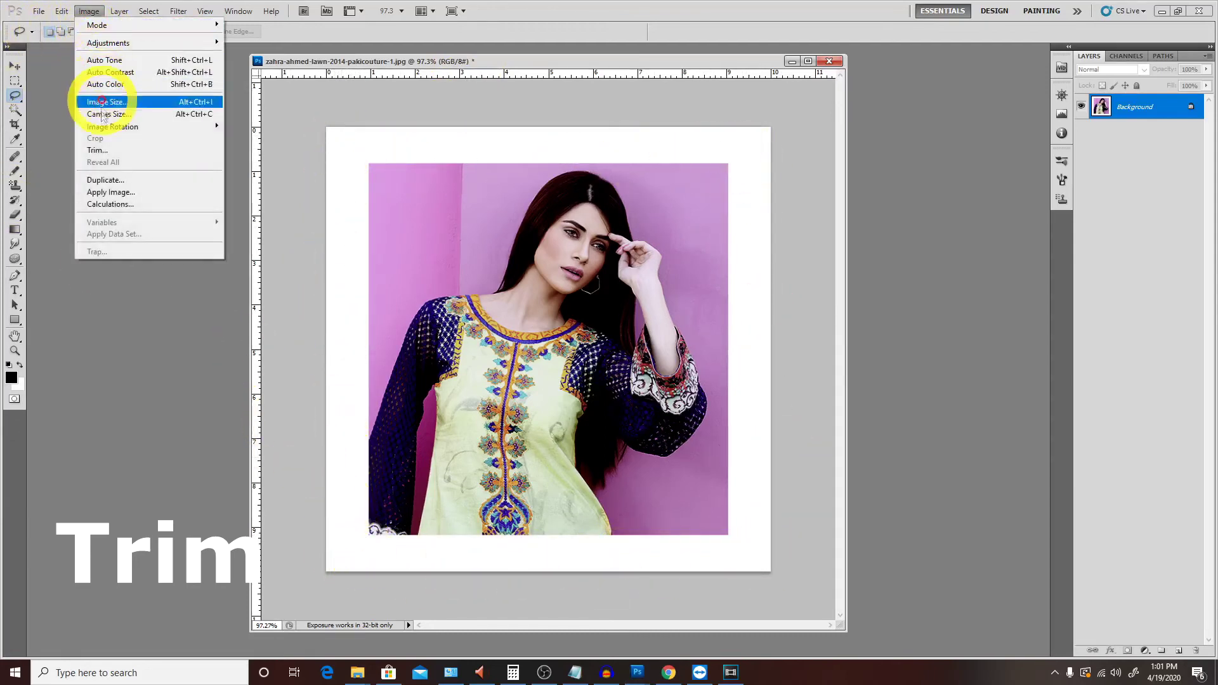
left_click(105, 154)
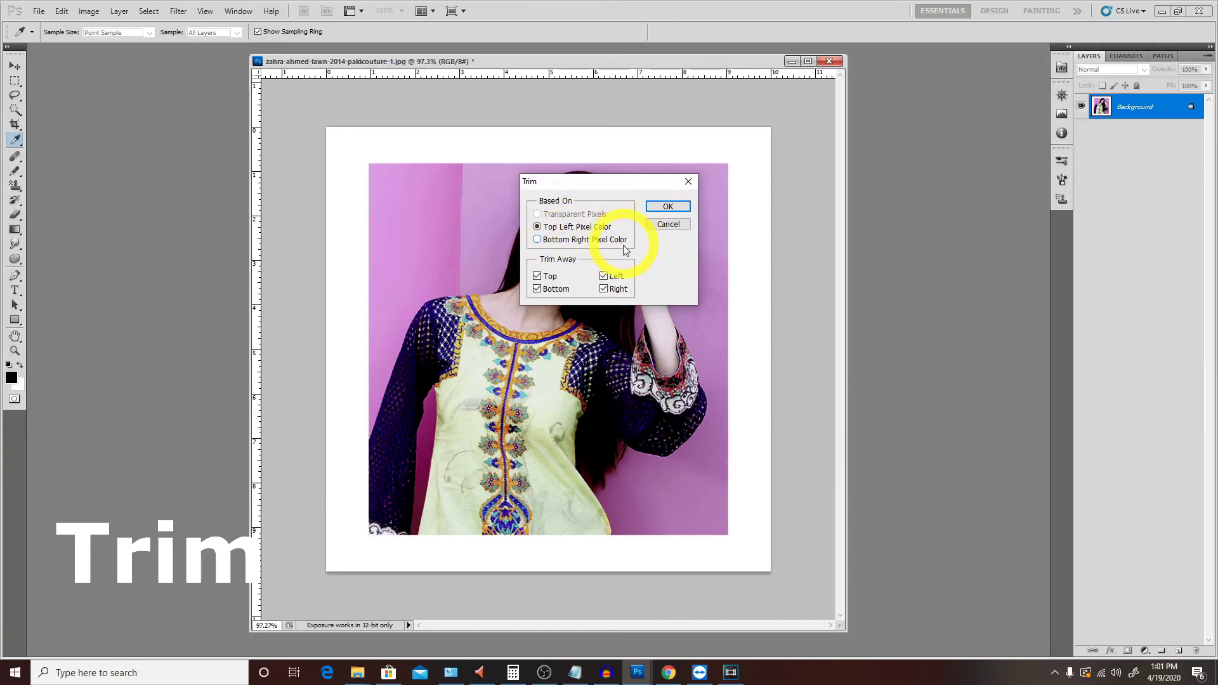
left_click(538, 277)
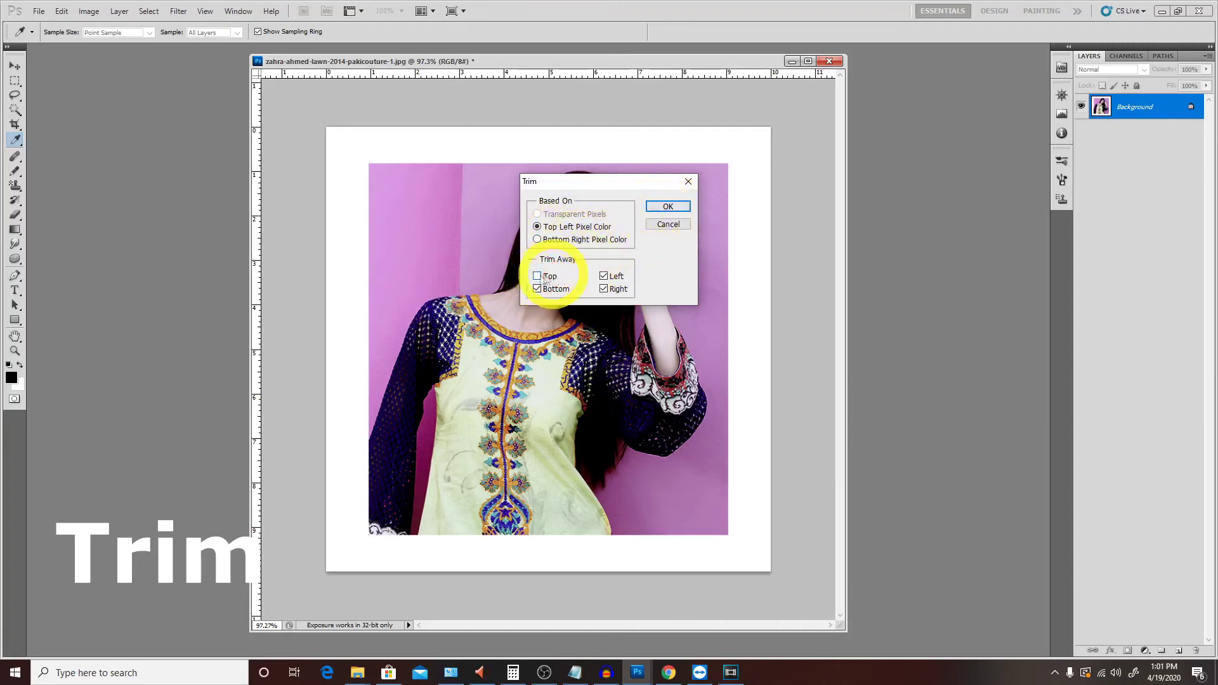
left_click(668, 207)
key("l")
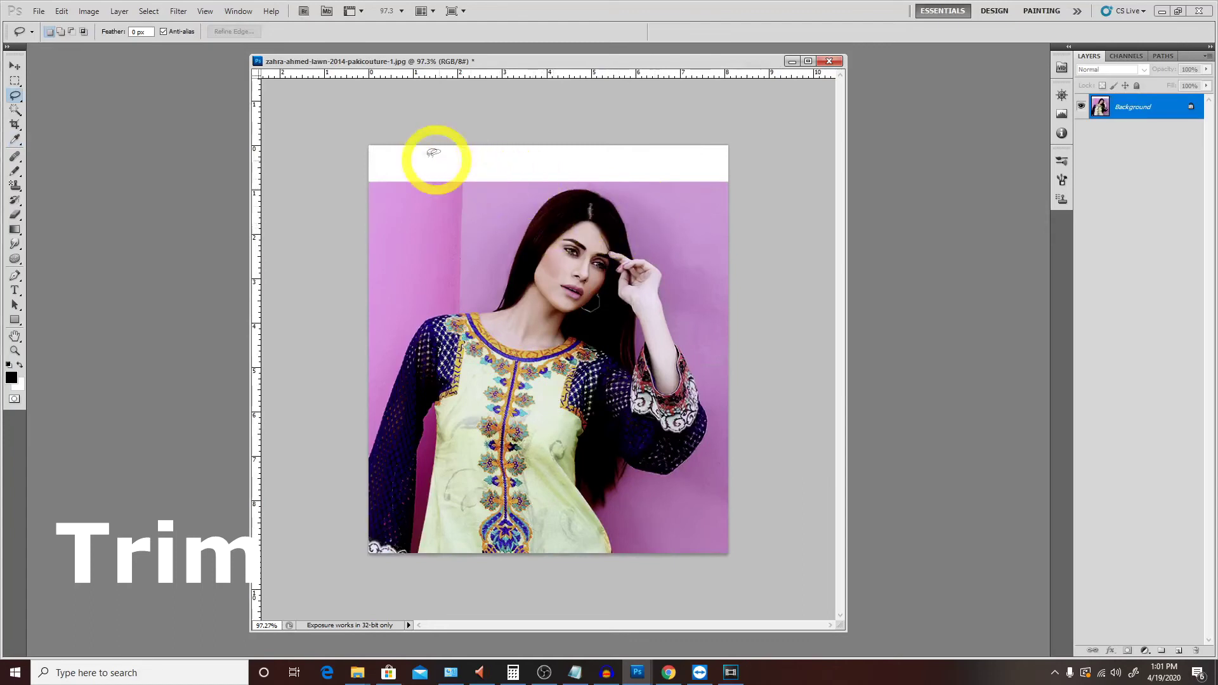
left_click_drag(388, 348, 409, 454)
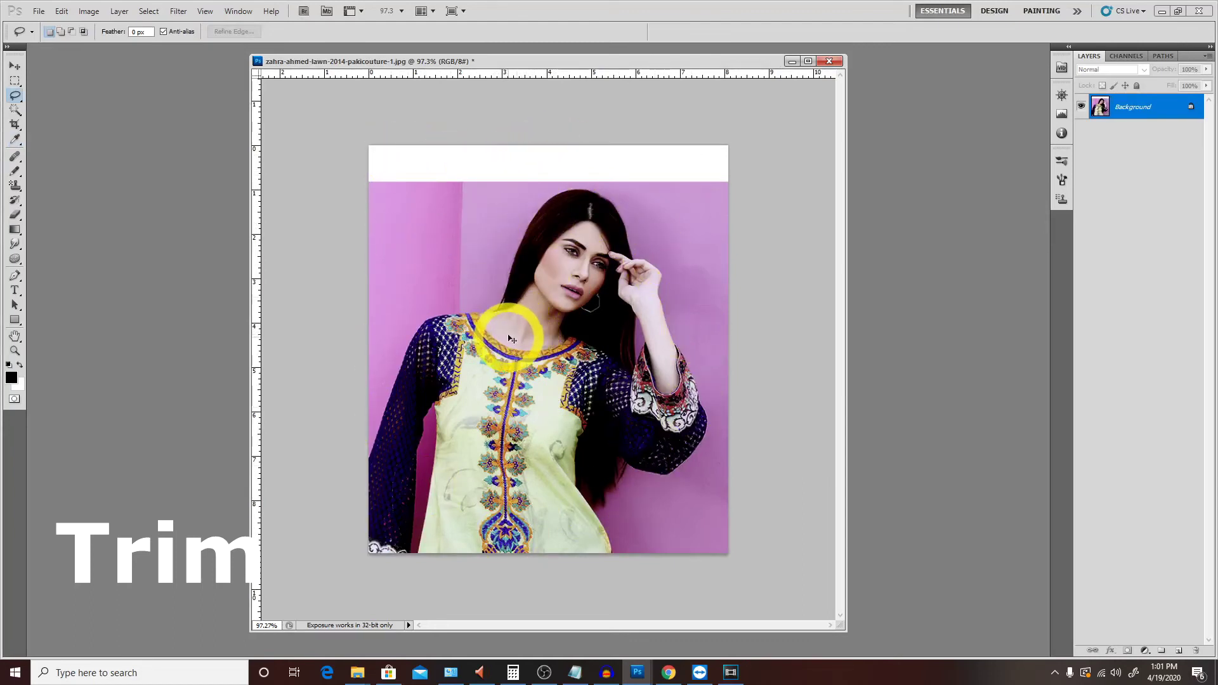
key("ctrl+z")
Trim the white border from all four sides and select the entire image
left_click(89, 11)
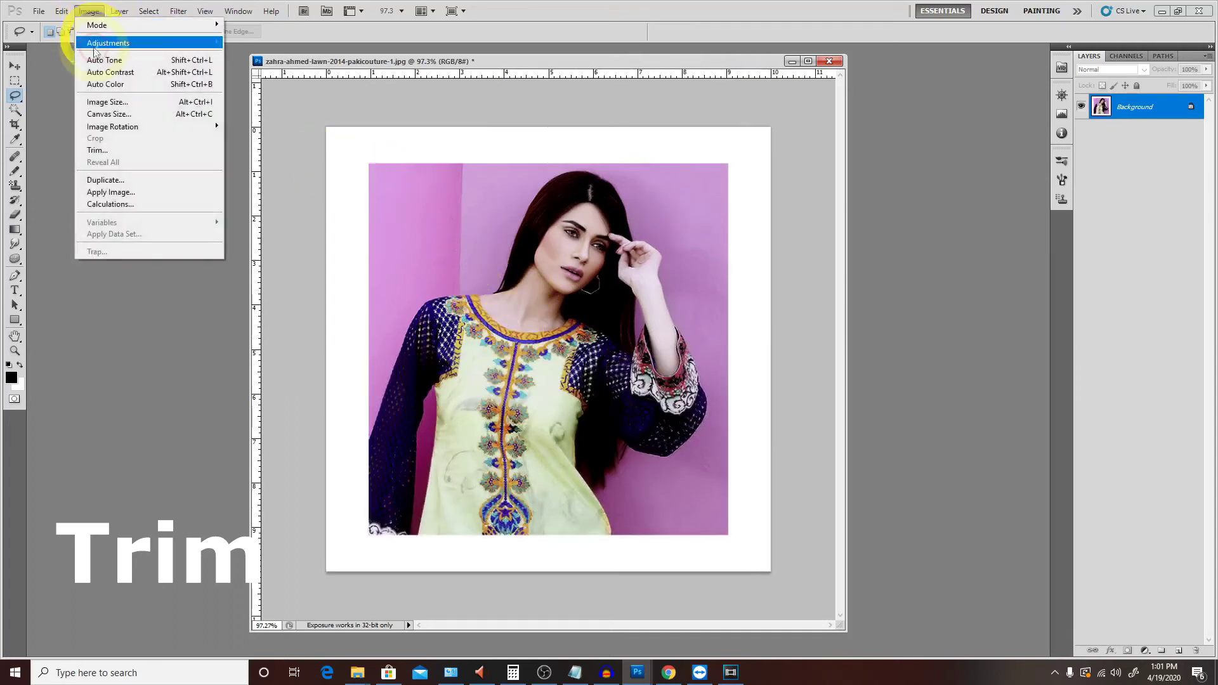
left_click(118, 151)
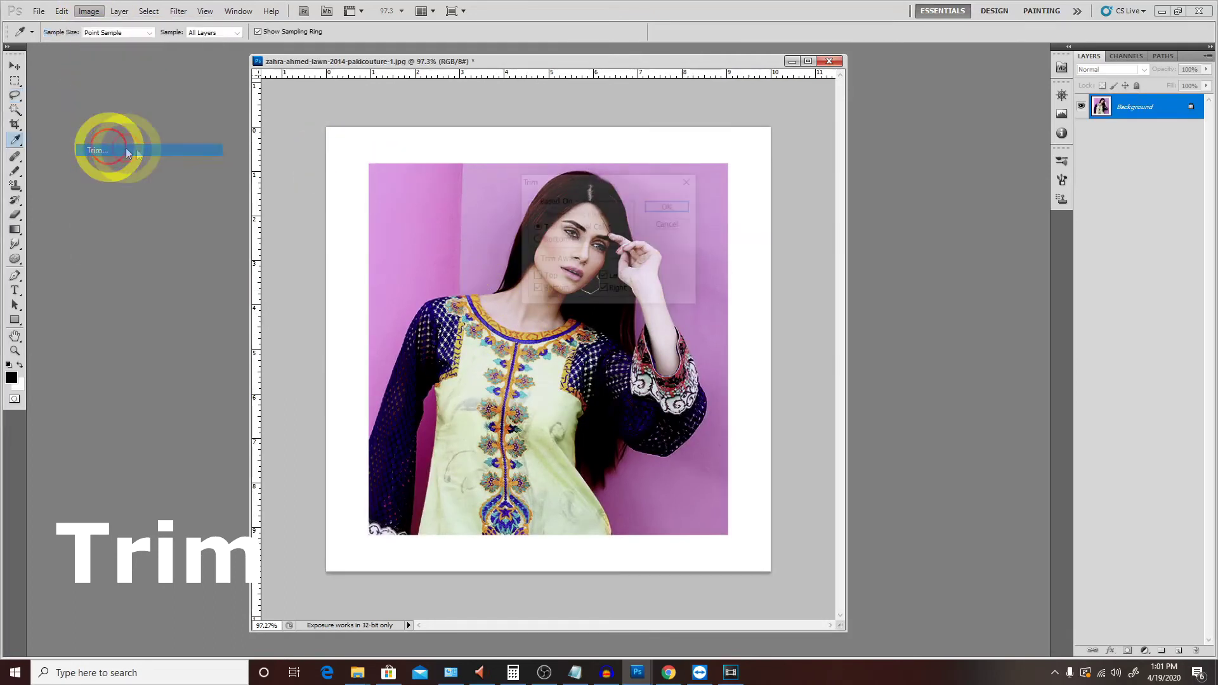
left_click(537, 276)
left_click(668, 207)
key("l")
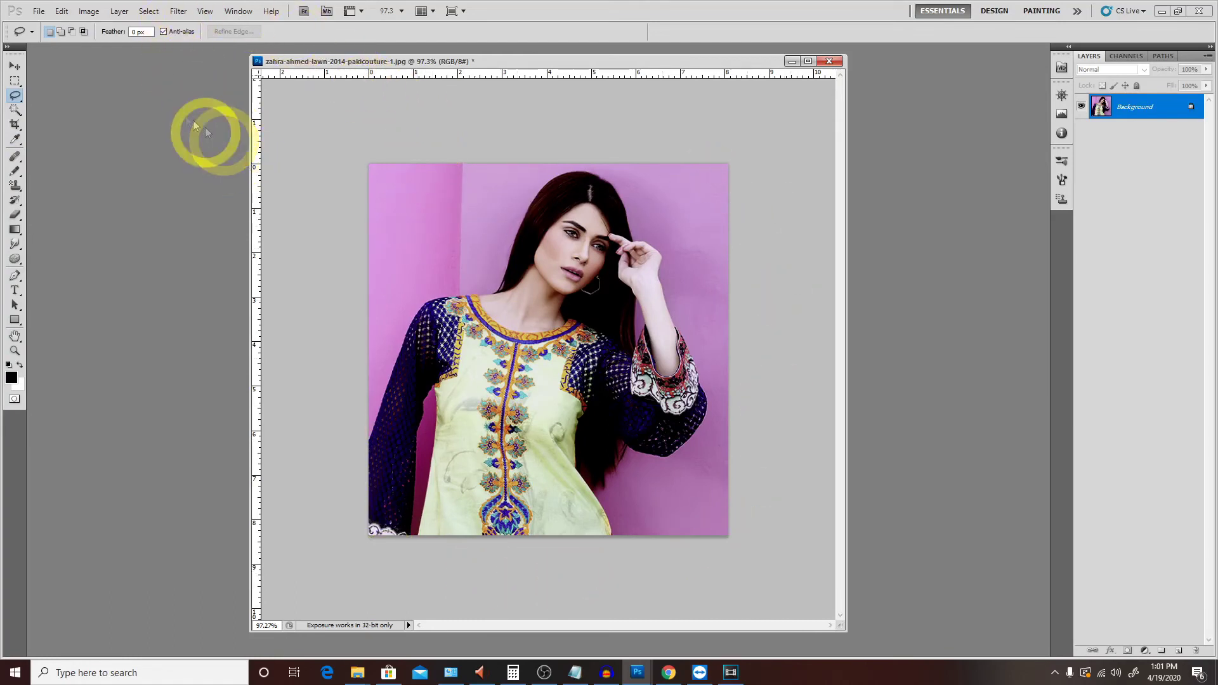
key("ctrl+a")
left_click(89, 11)
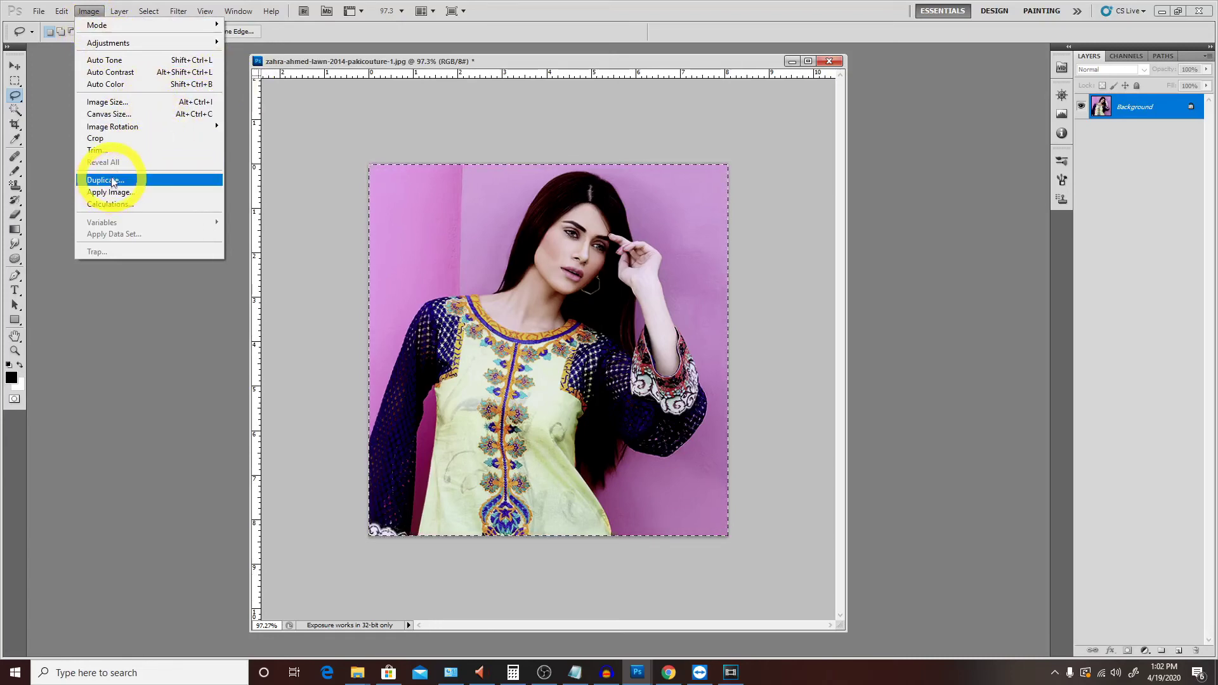
Duplicate the photo, selecting the word 'copy' in the duplicate's name
left_click_drag(385, 63, 235, 76)
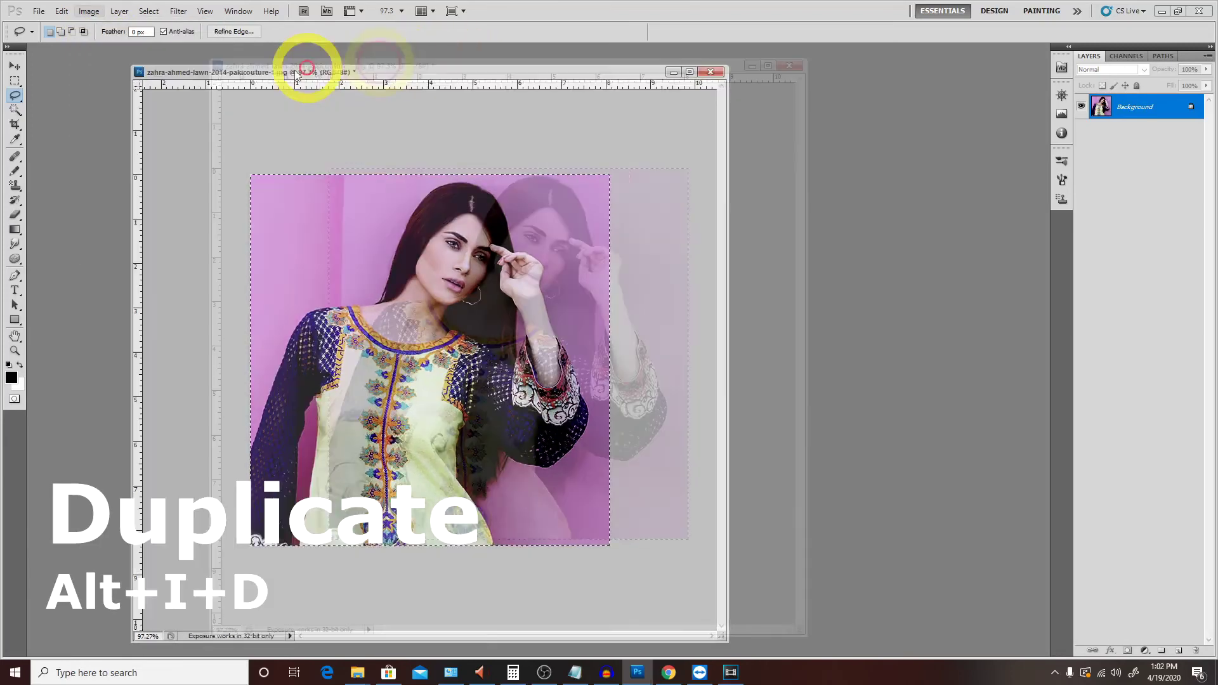
left_click(89, 11)
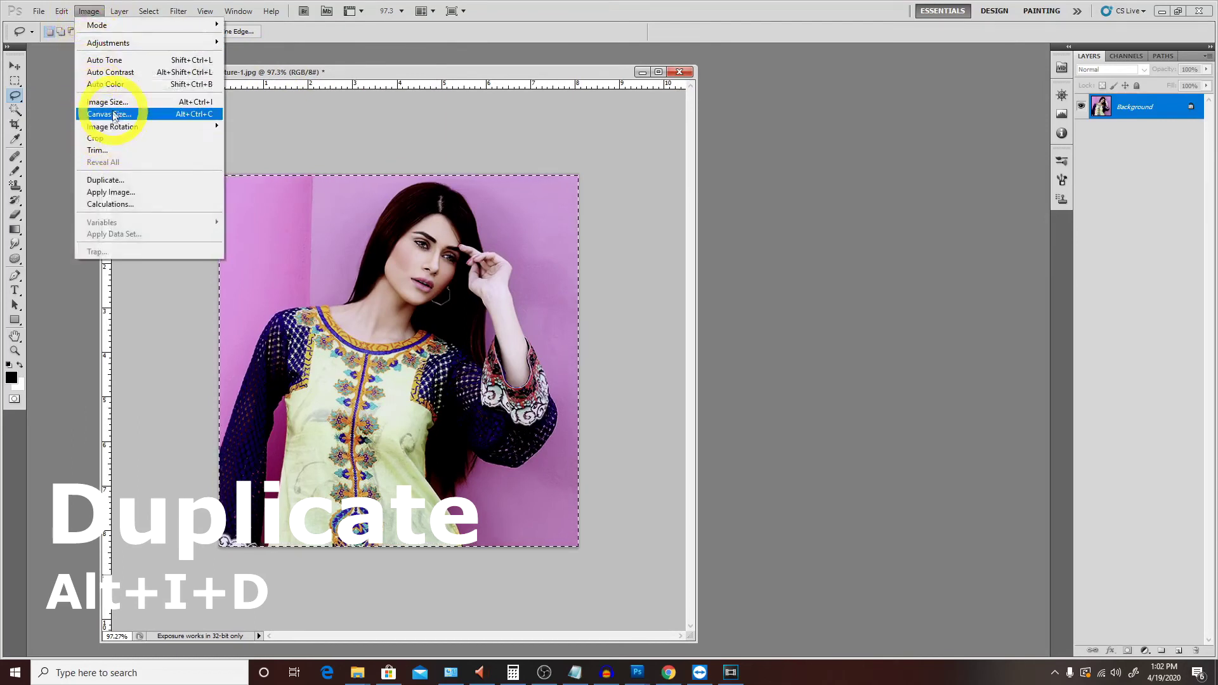
left_click(106, 179)
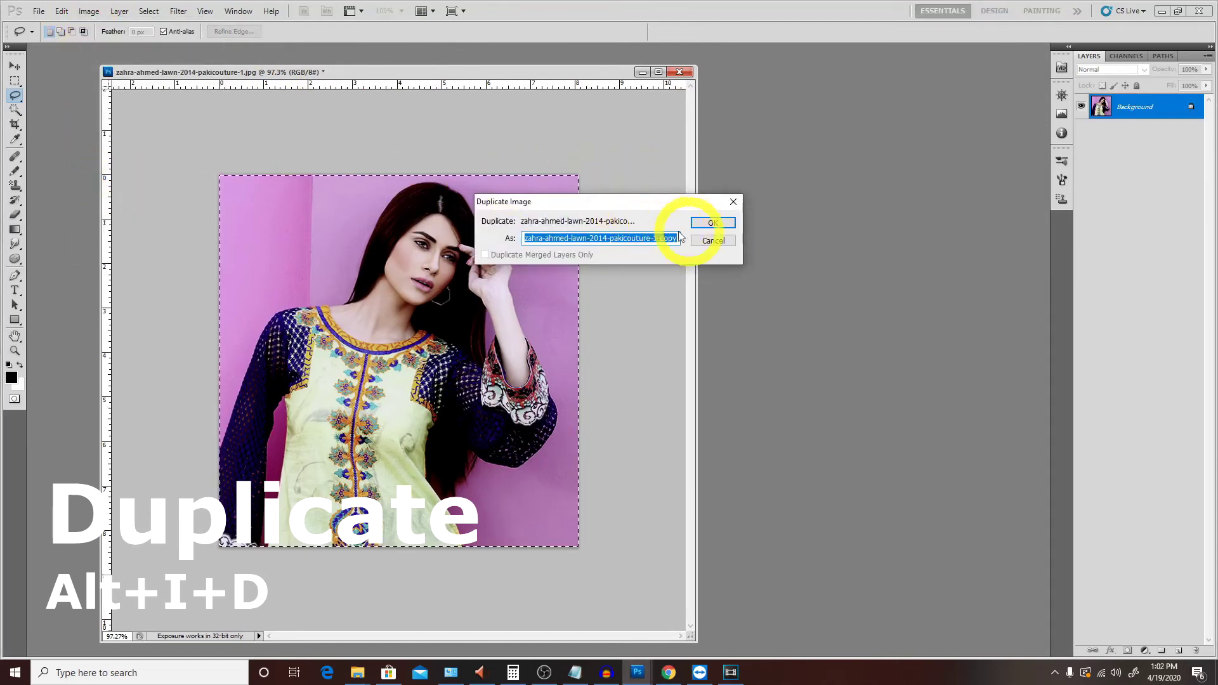
double_click(668, 240)
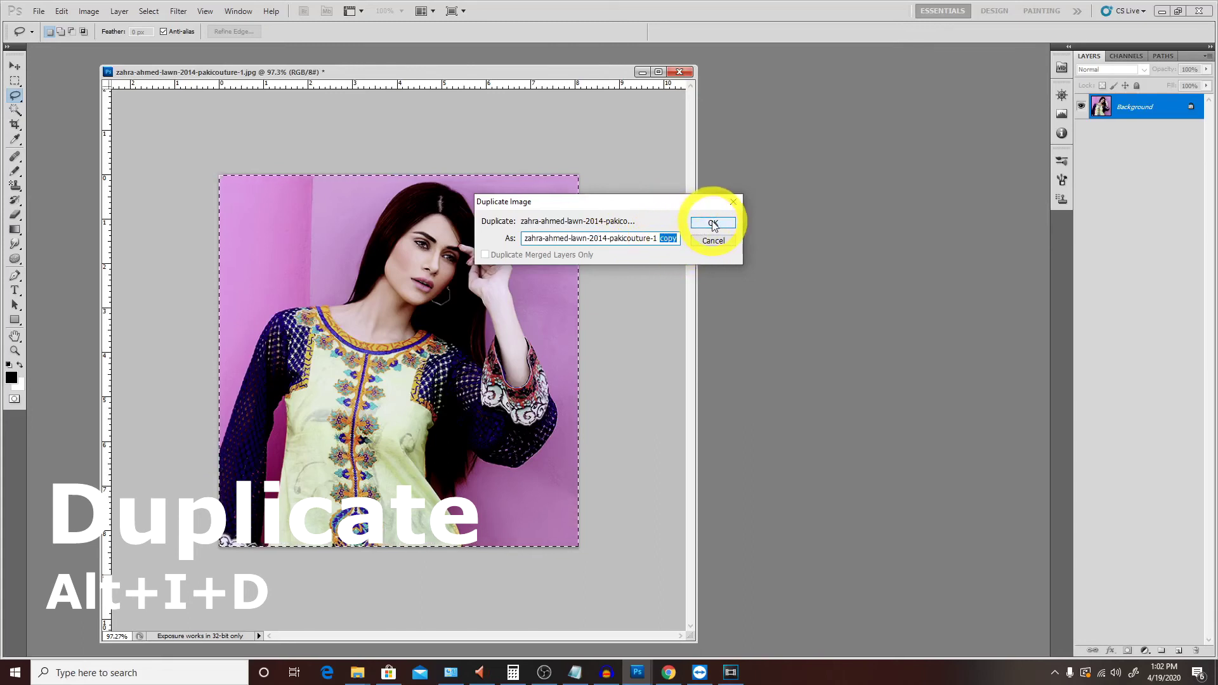
left_click(713, 223)
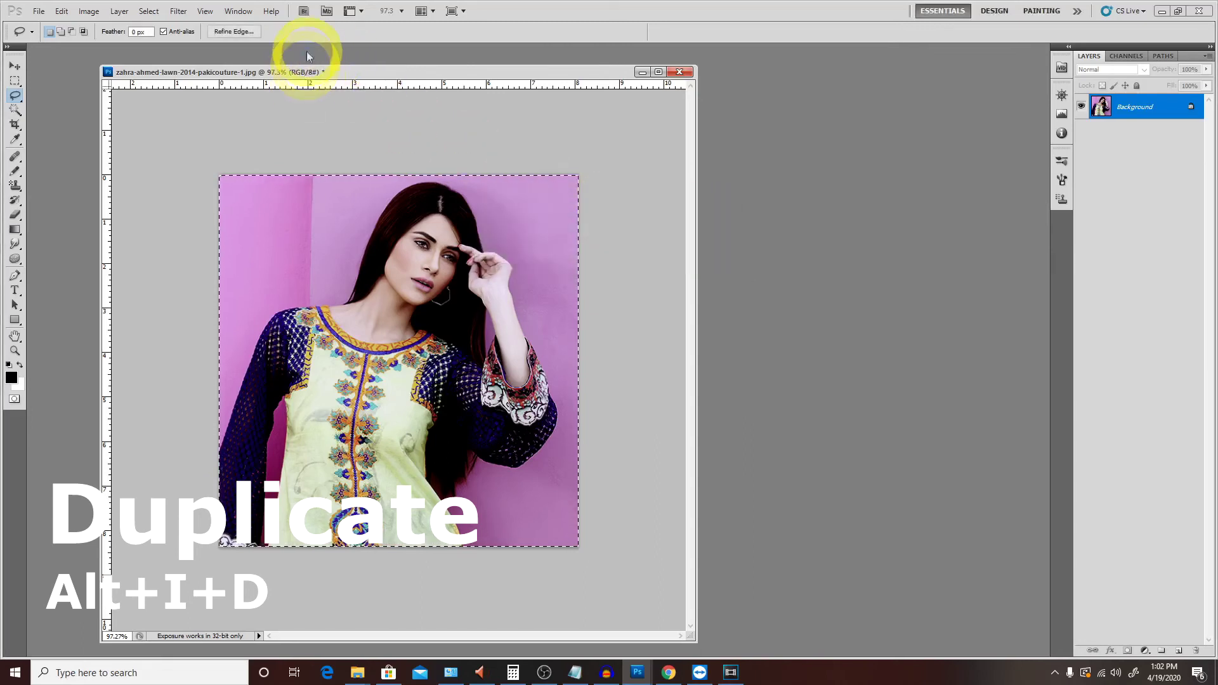
Float the duplicate in its own window and move it out of view
left_click_drag(373, 91, 611, 131)
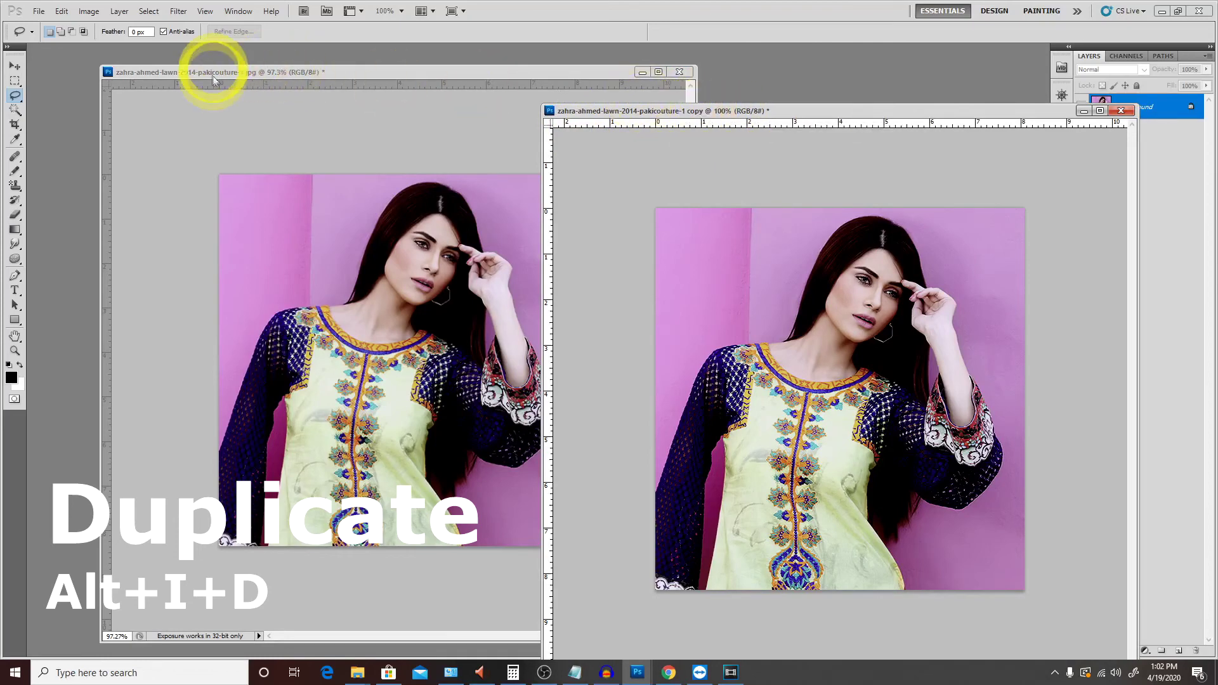
left_click_drag(233, 74, 221, 74)
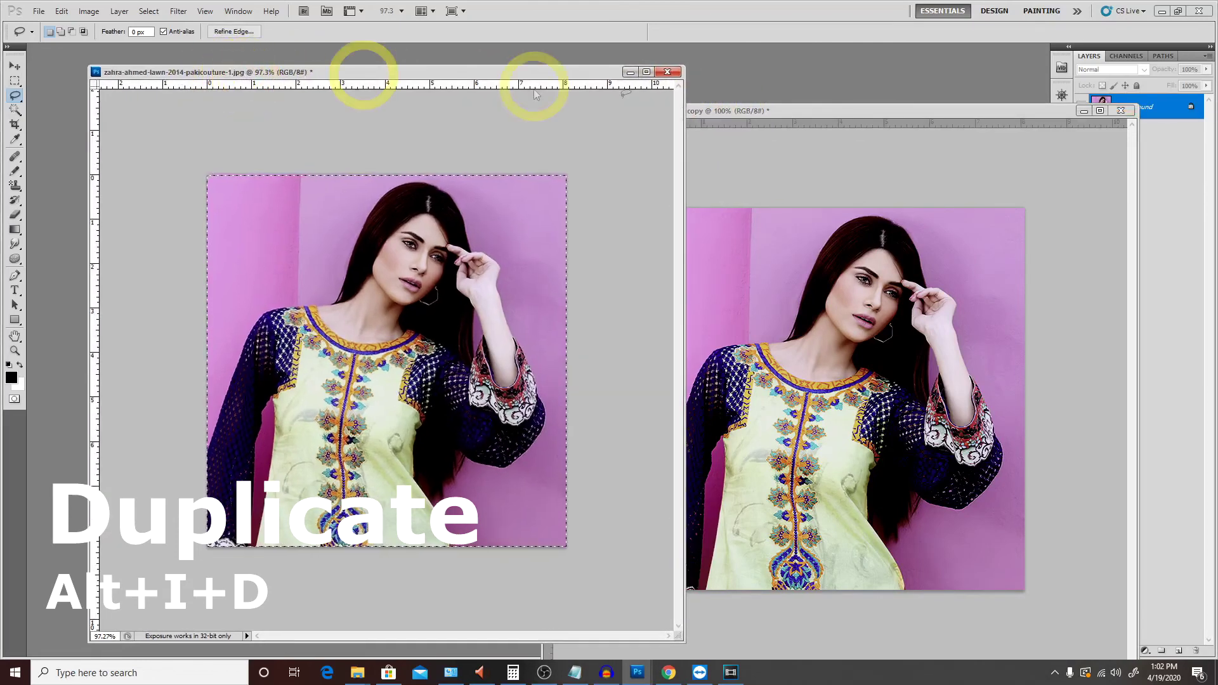
left_click_drag(730, 116, 748, 108)
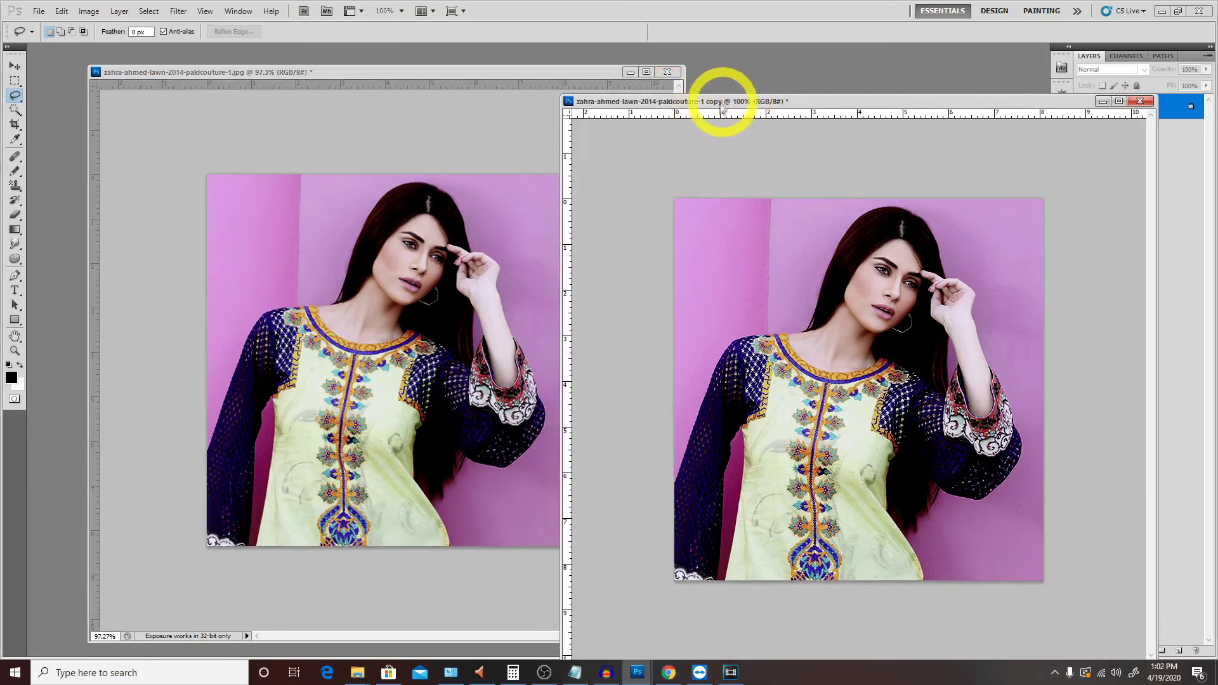
left_click_drag(714, 106, 772, 169)
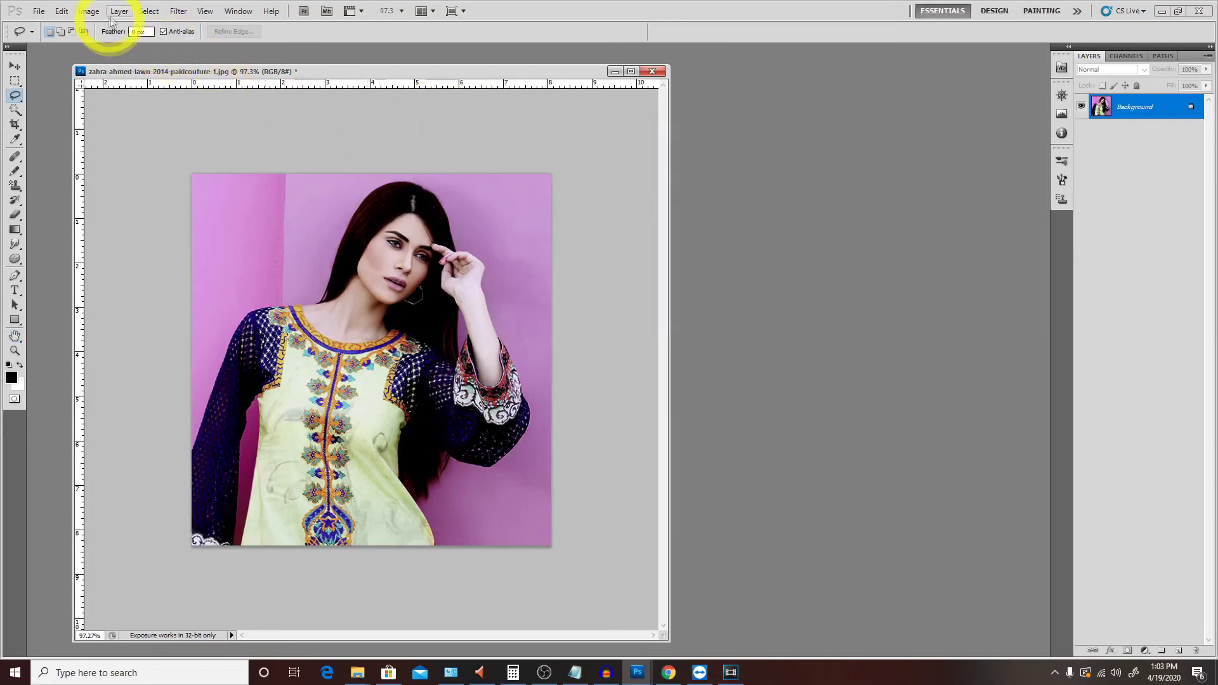
Preview Apply Image using the photo's Background, RGB channel, Multiply at 100%, then dismiss it
left_click(78, 14)
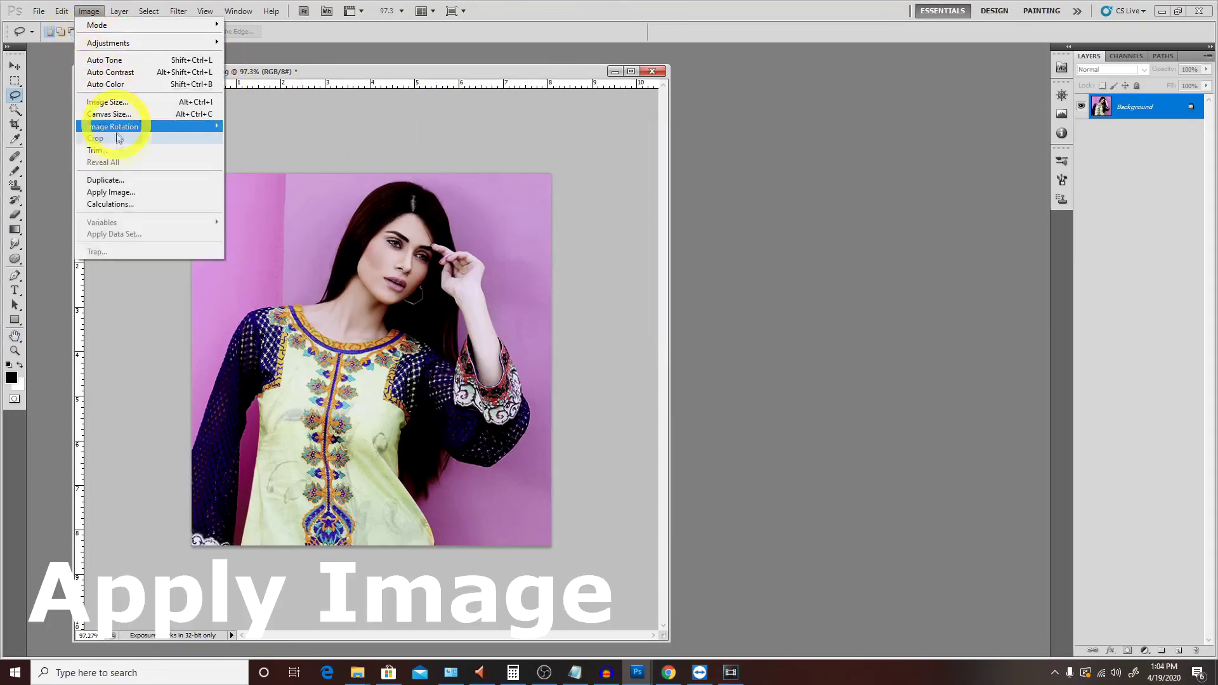
left_click(118, 194)
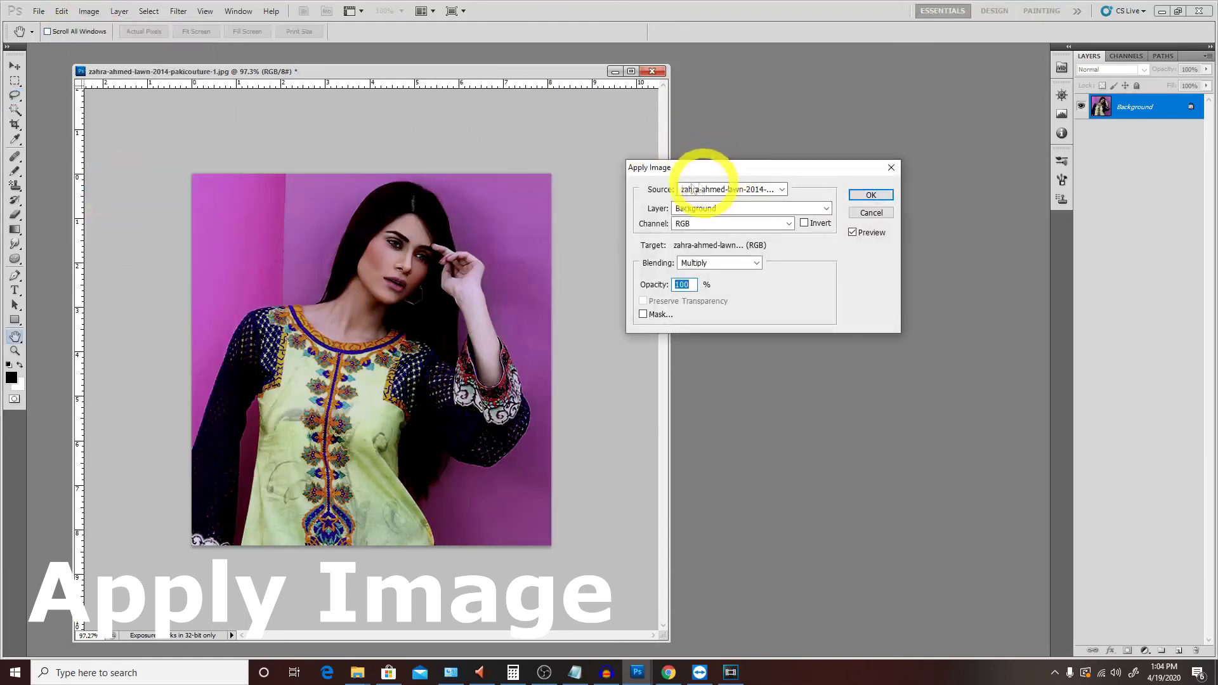
left_click(783, 189)
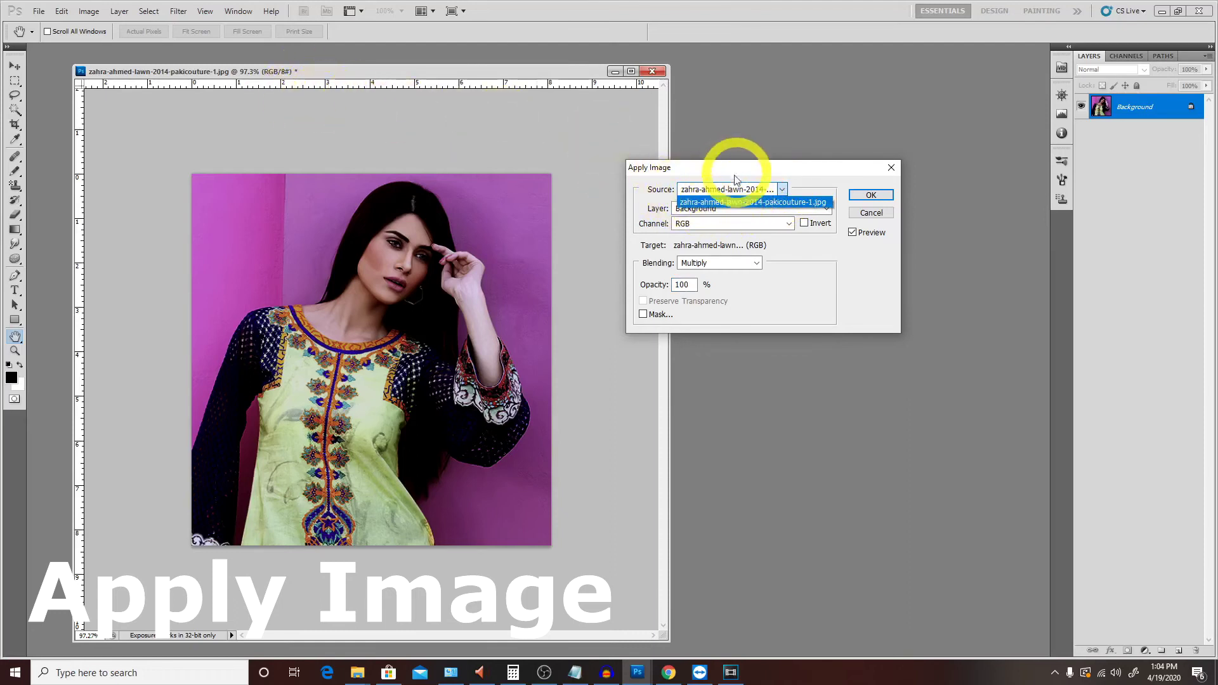
left_click(748, 202)
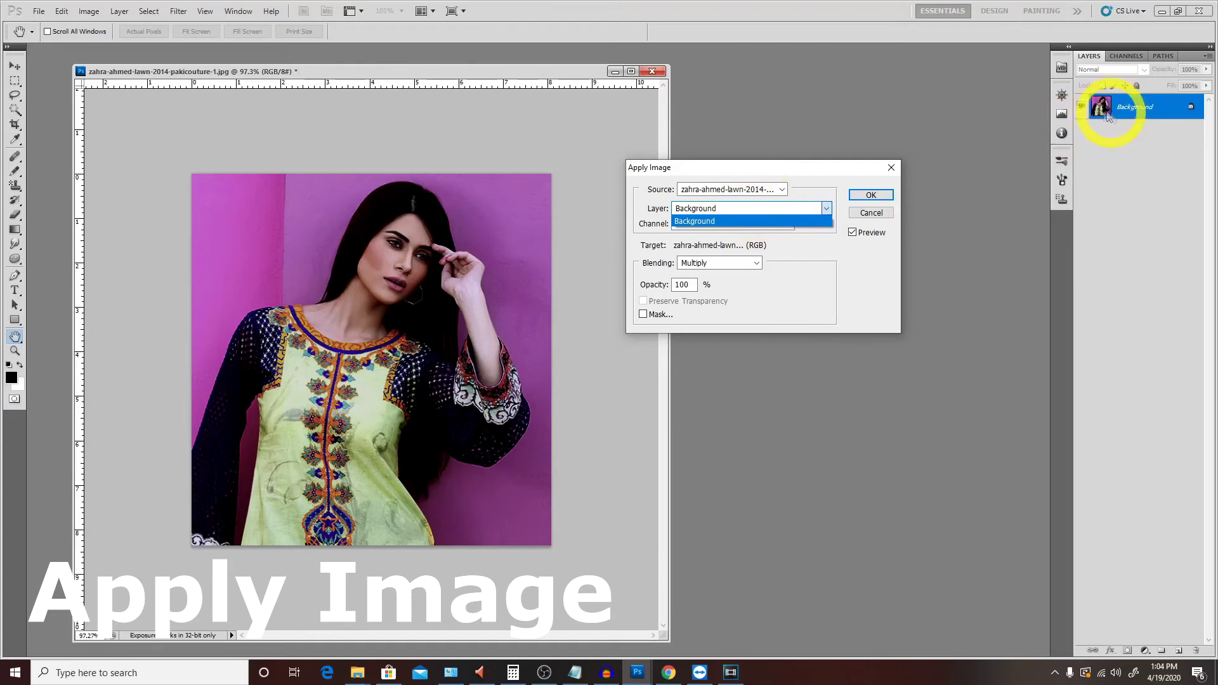
left_click(794, 217)
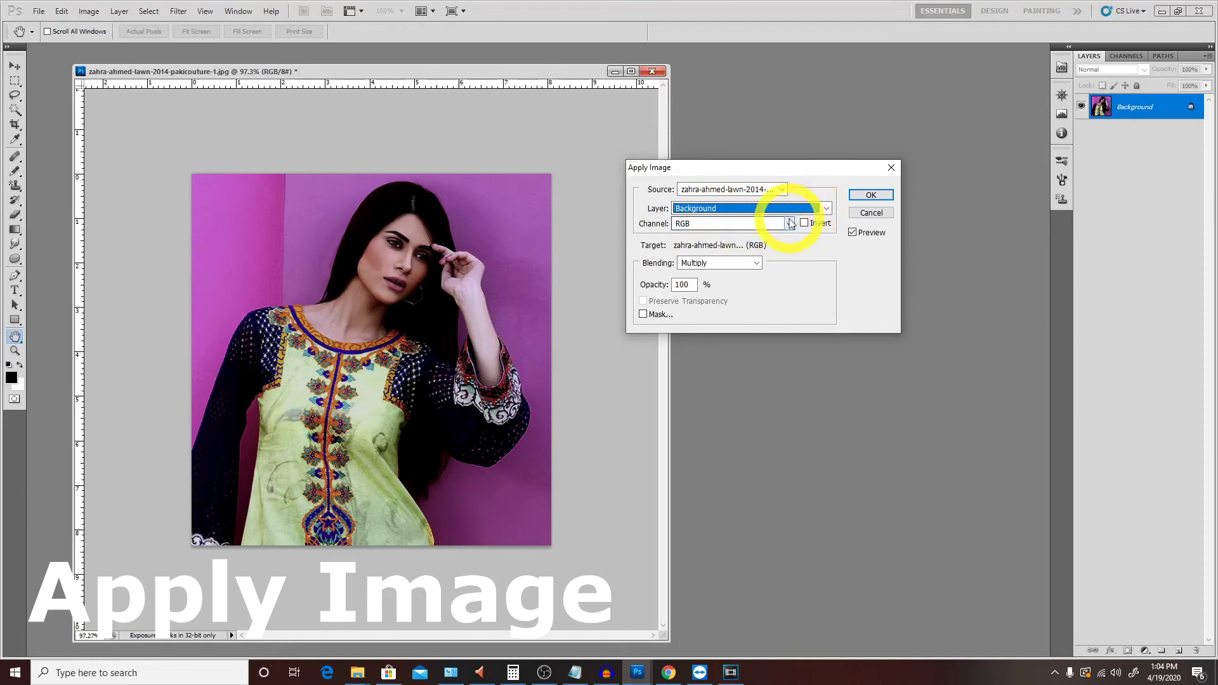
left_click(789, 225)
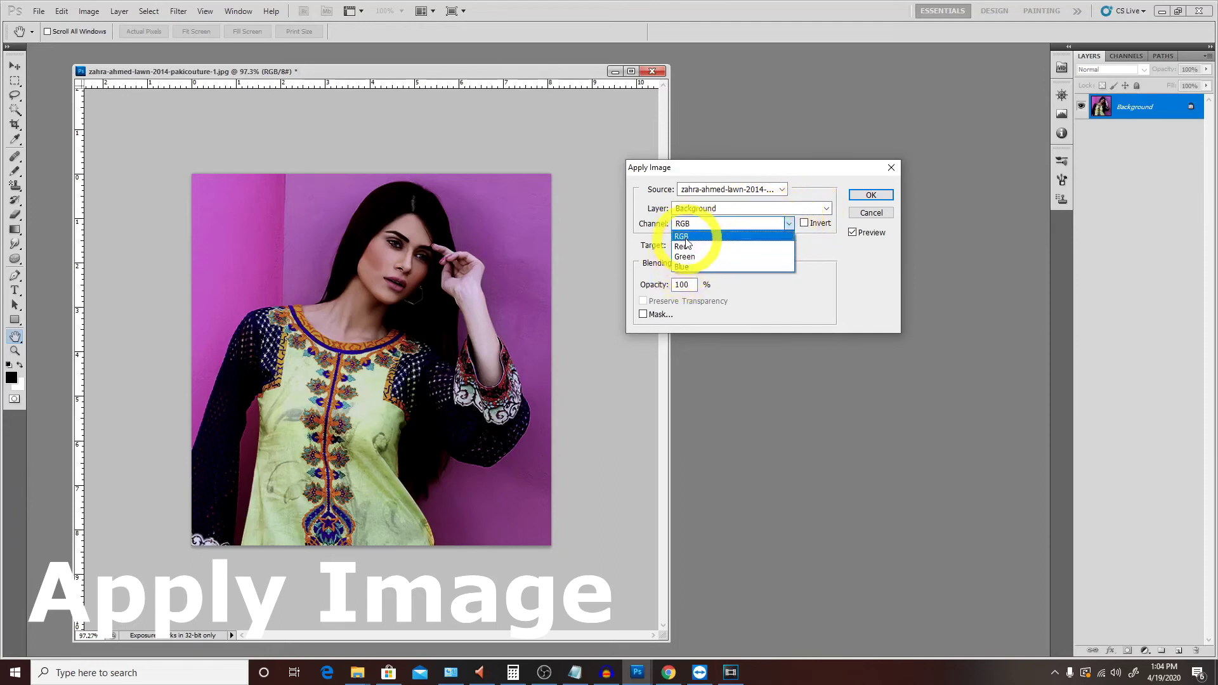
left_click(687, 237)
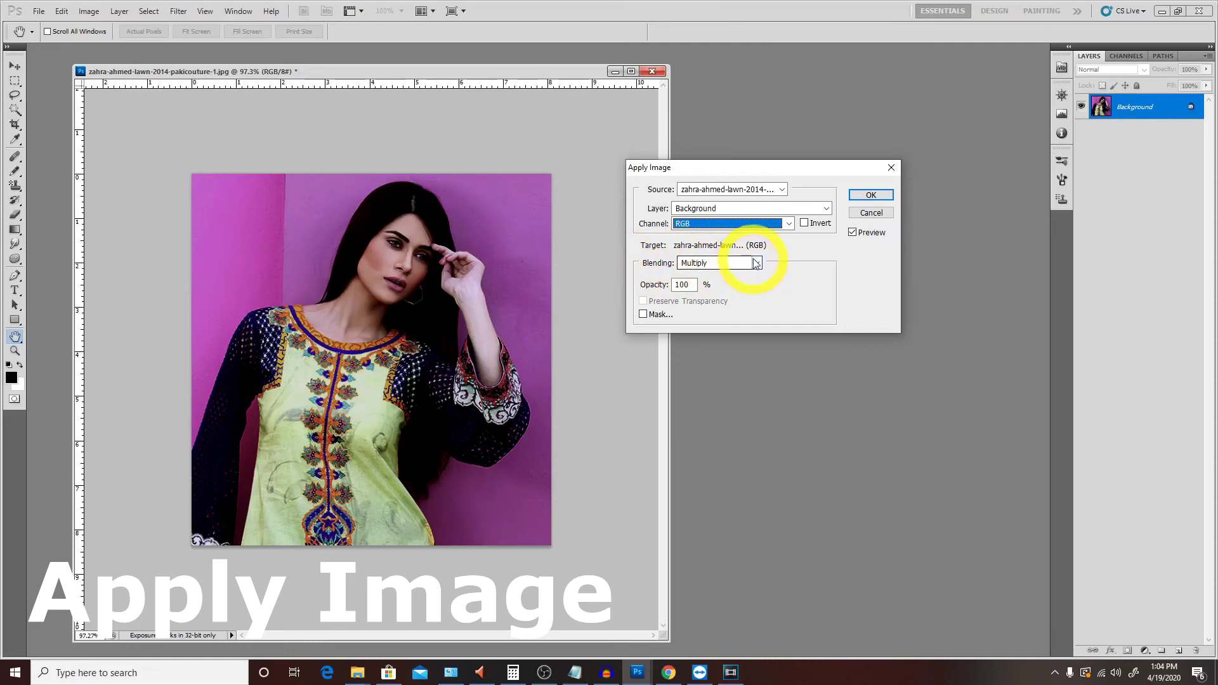
left_click(755, 263)
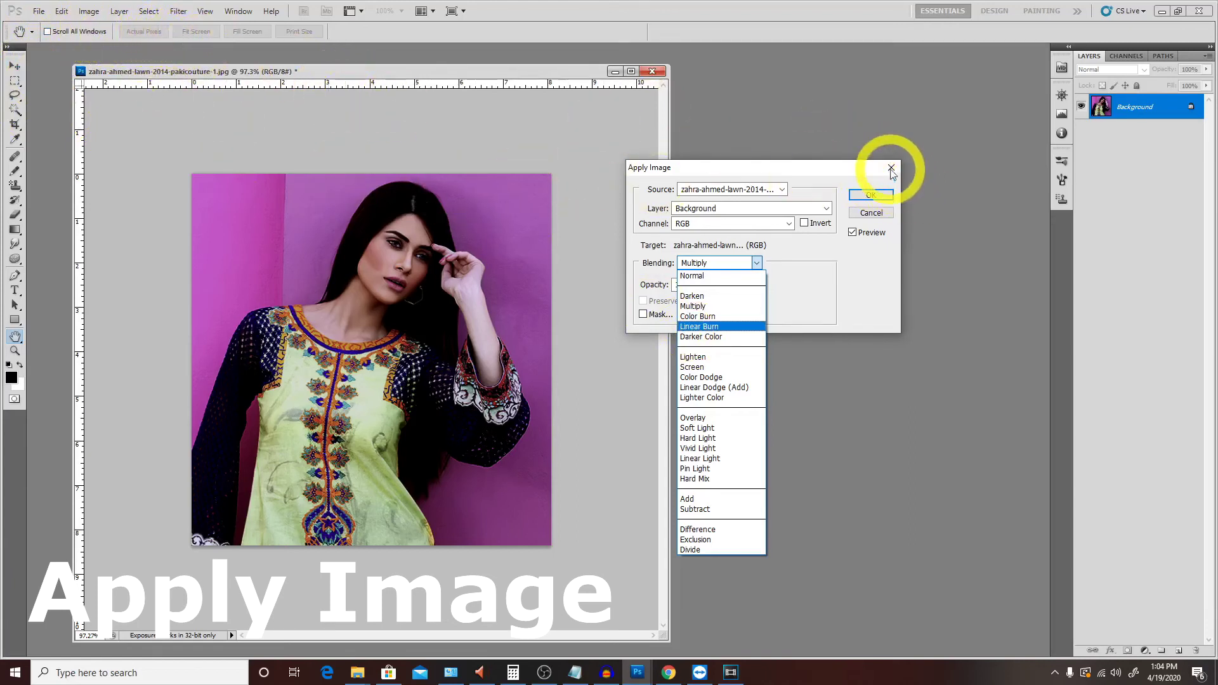
left_click(1121, 62)
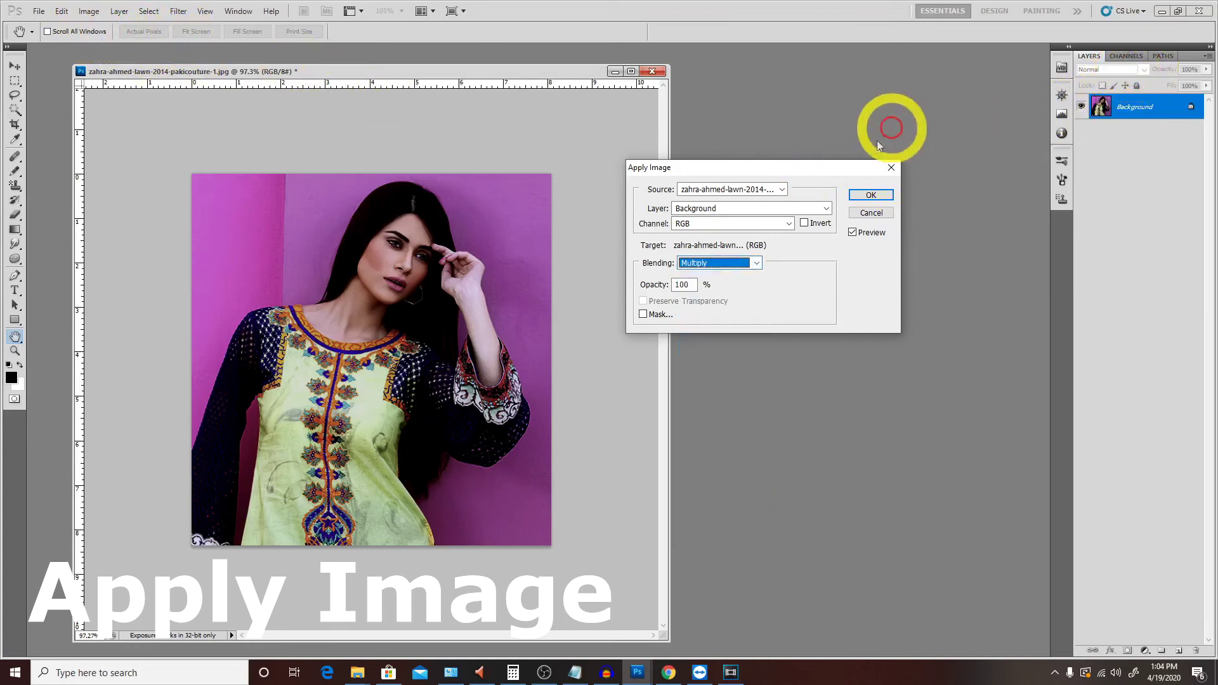
left_click(892, 168)
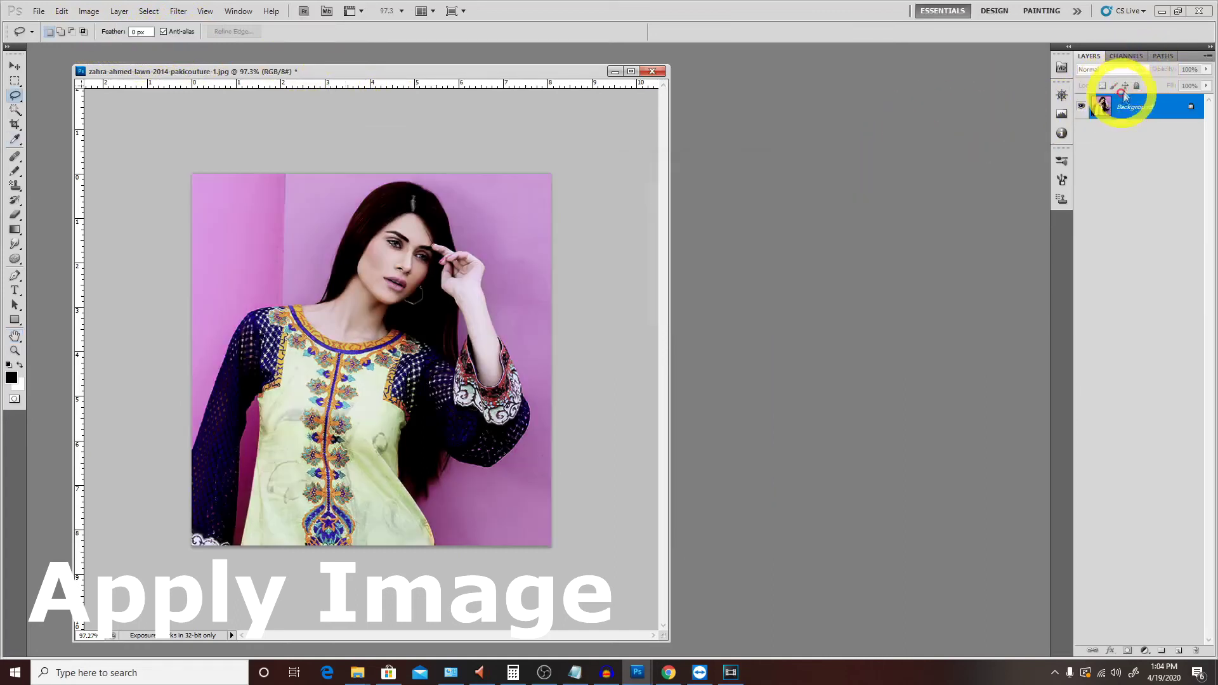
Add a trial Layer 1, leave it Normal, then delete it, keeping only Background
left_click(1178, 651)
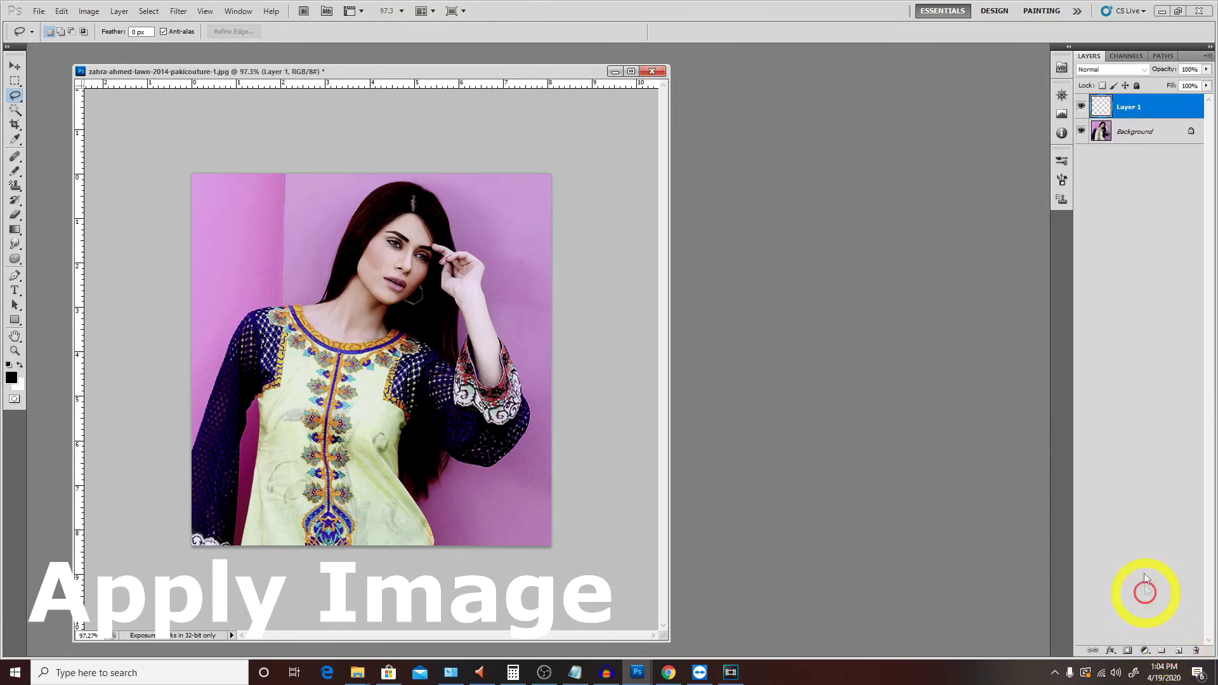
left_click(1141, 70)
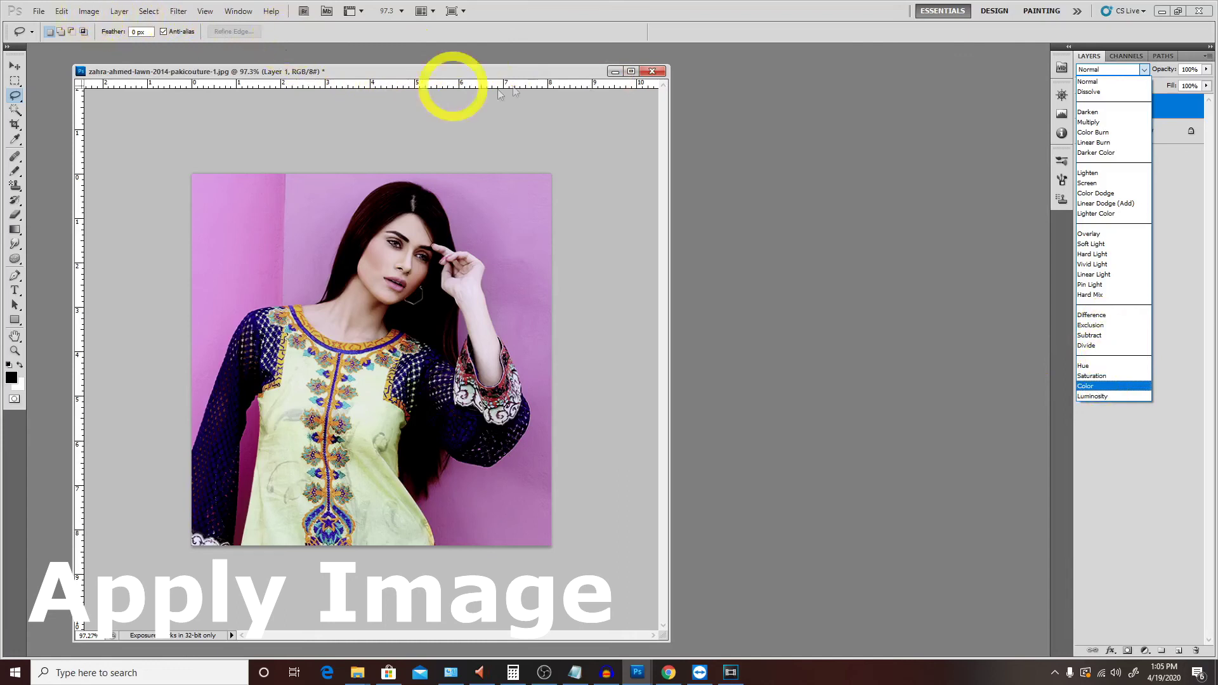
left_click(864, 172)
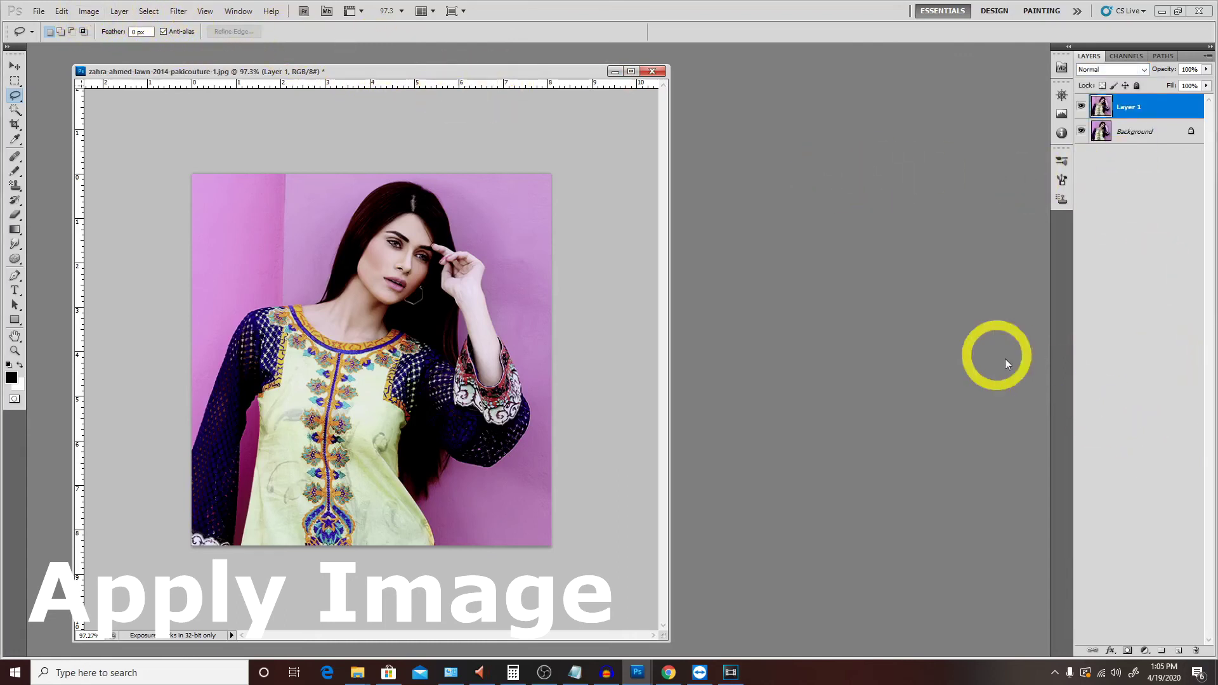
left_click(1131, 108)
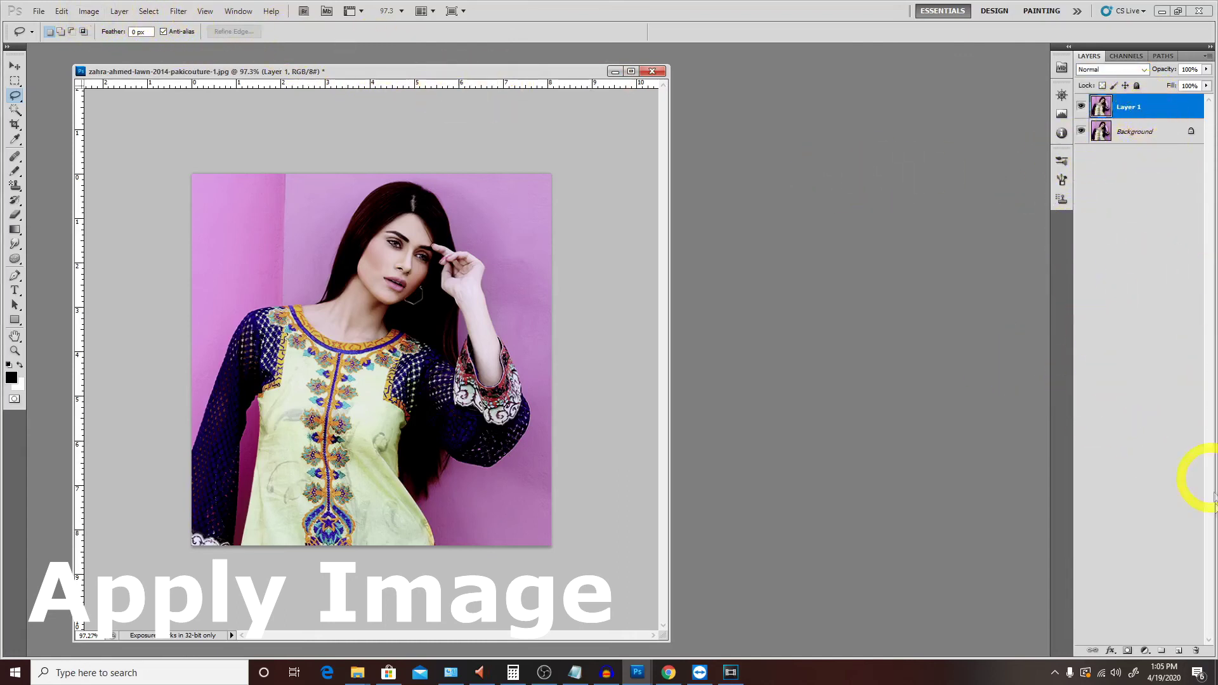
left_click(1196, 651)
left_click(557, 252)
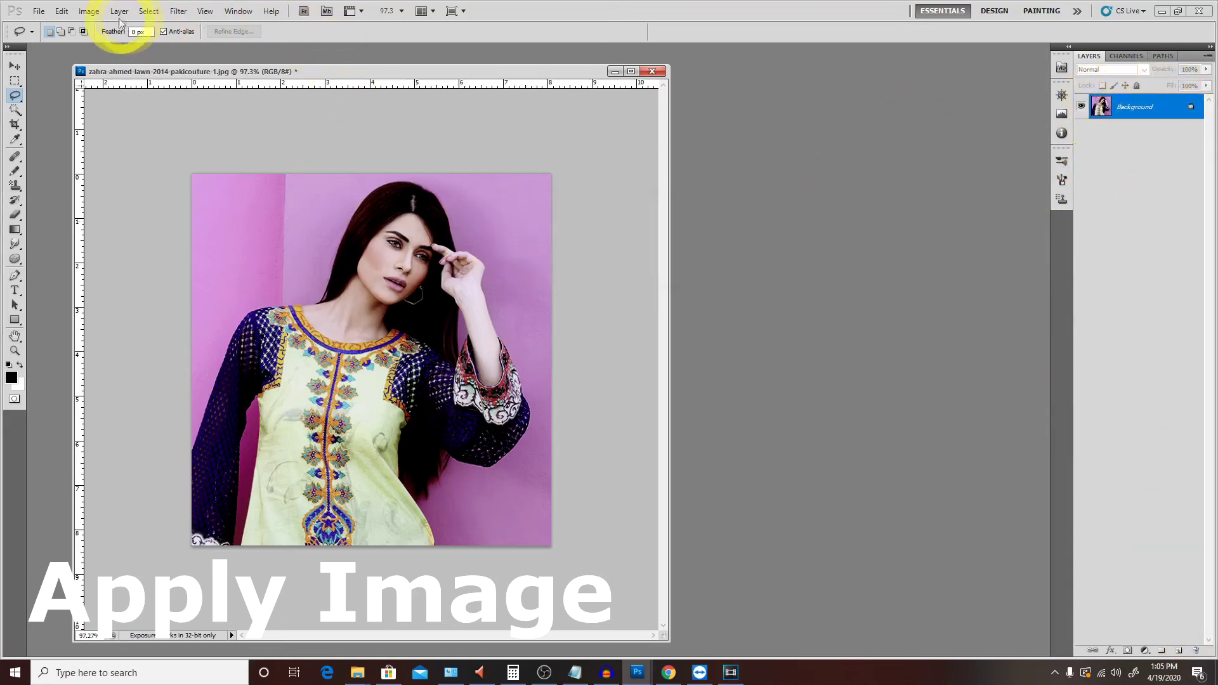
left_click(81, 15)
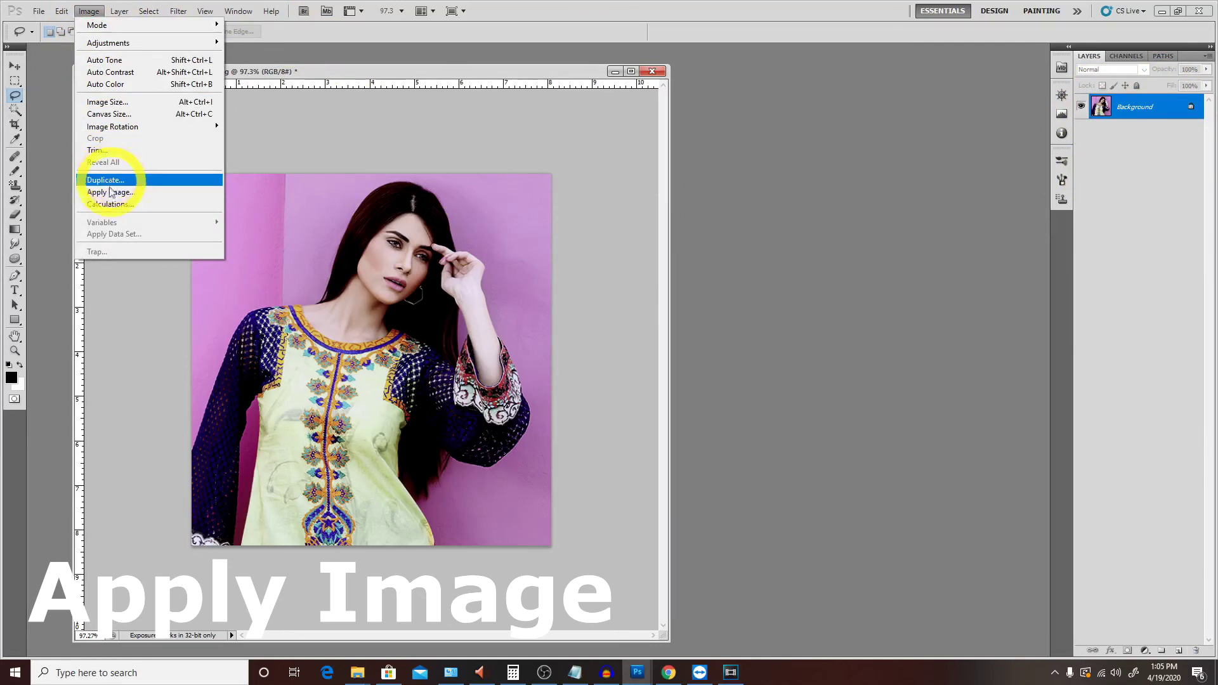
left_click(107, 195)
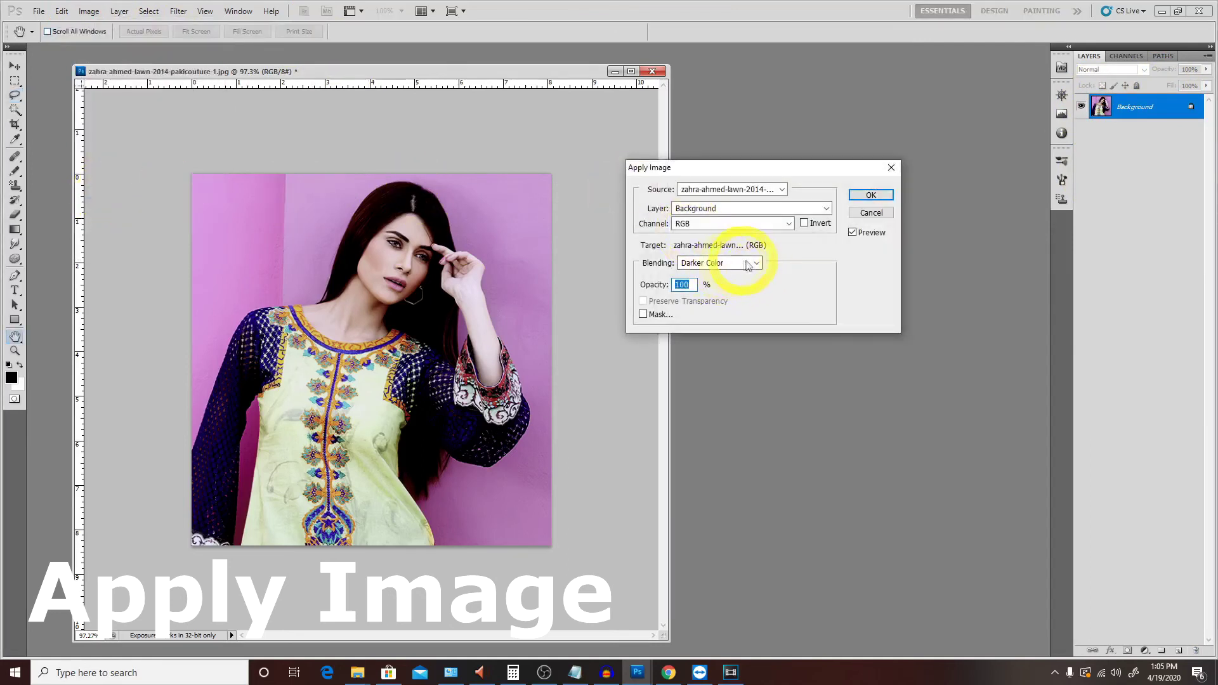
Switch the Apply Image blending from Normal to Multiply
left_click(747, 265)
left_click(710, 270)
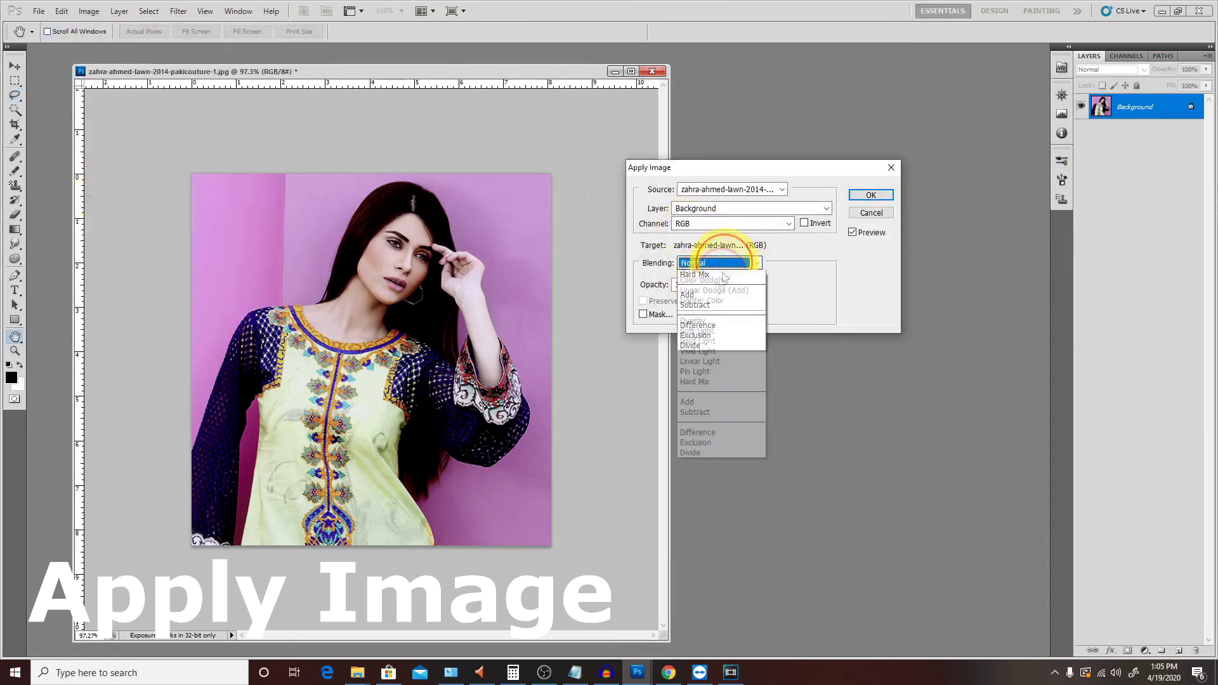
left_click(698, 287)
left_click(721, 264)
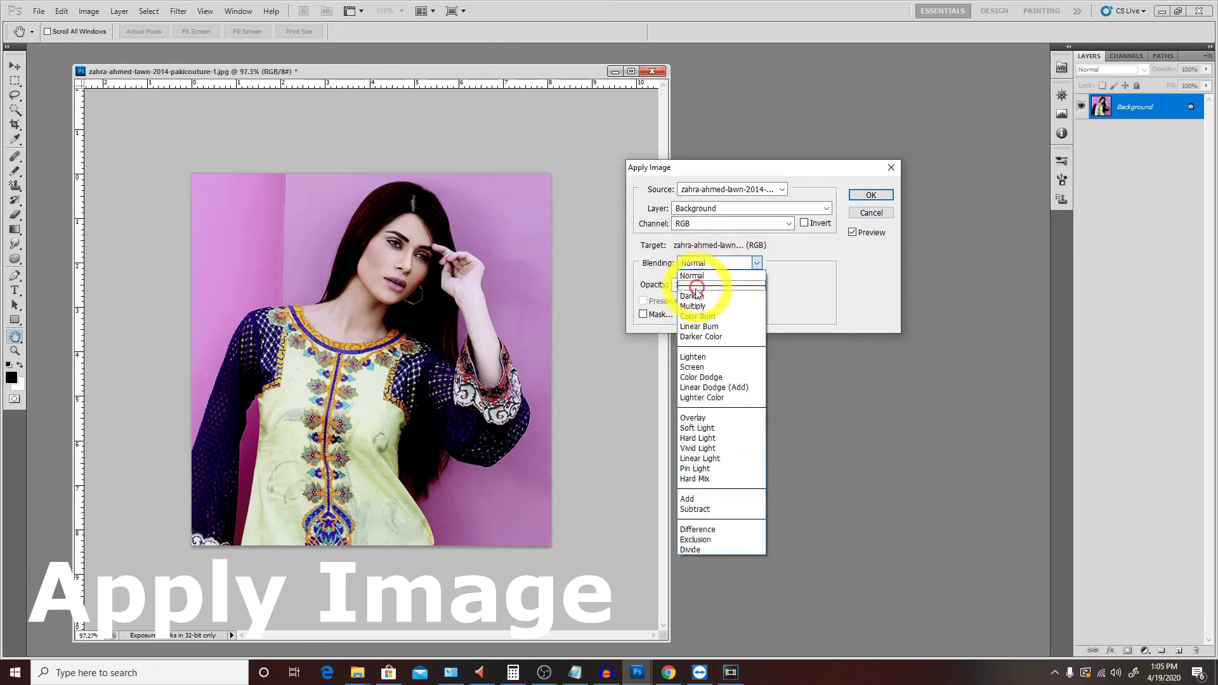
left_click(693, 306)
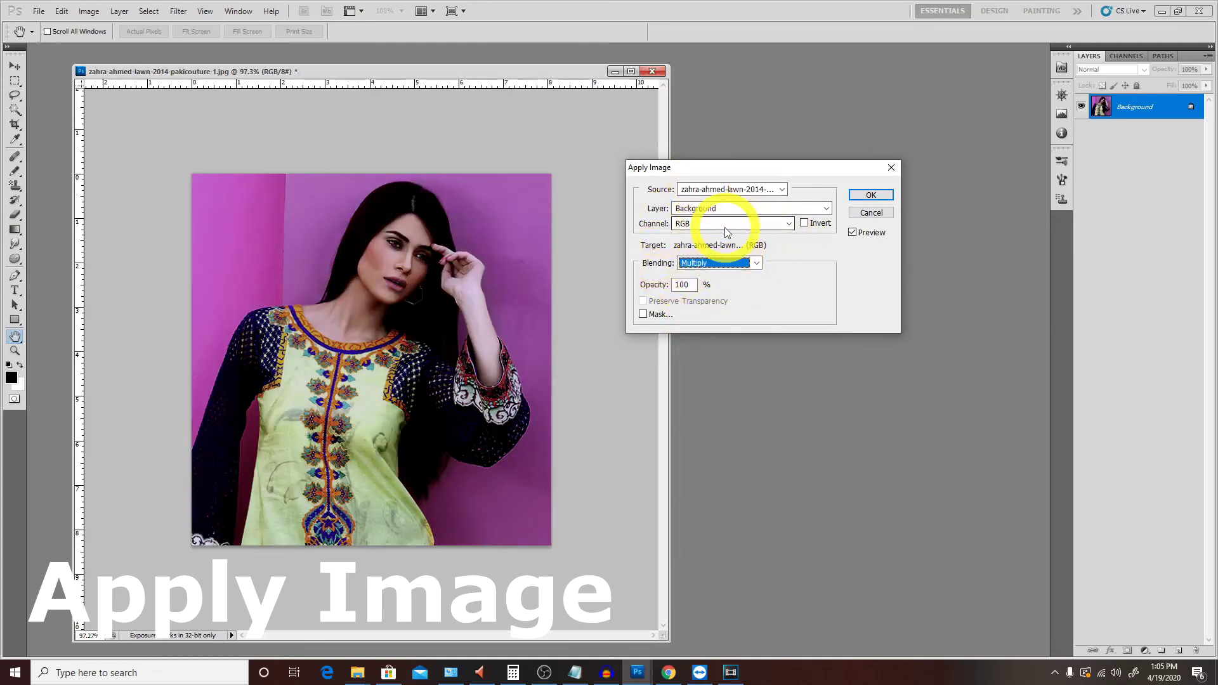
Step through blending modes with the arrow keys to Hard Light and select the Opacity value
key("Down")
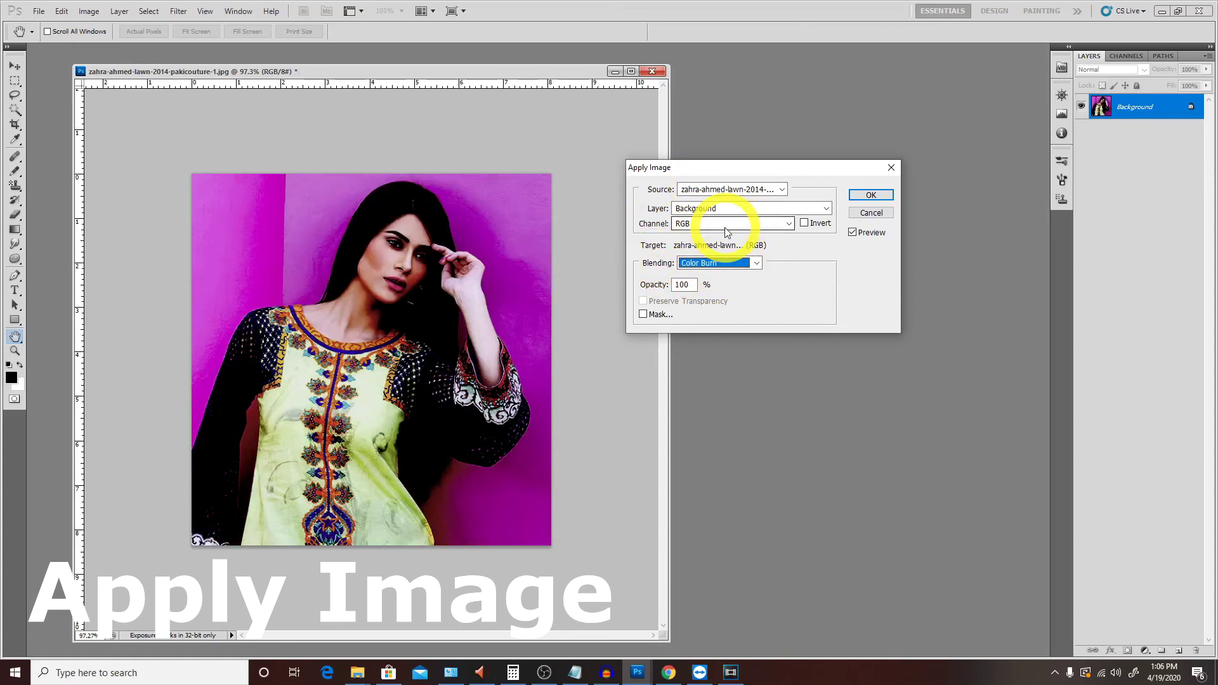
key("Down")
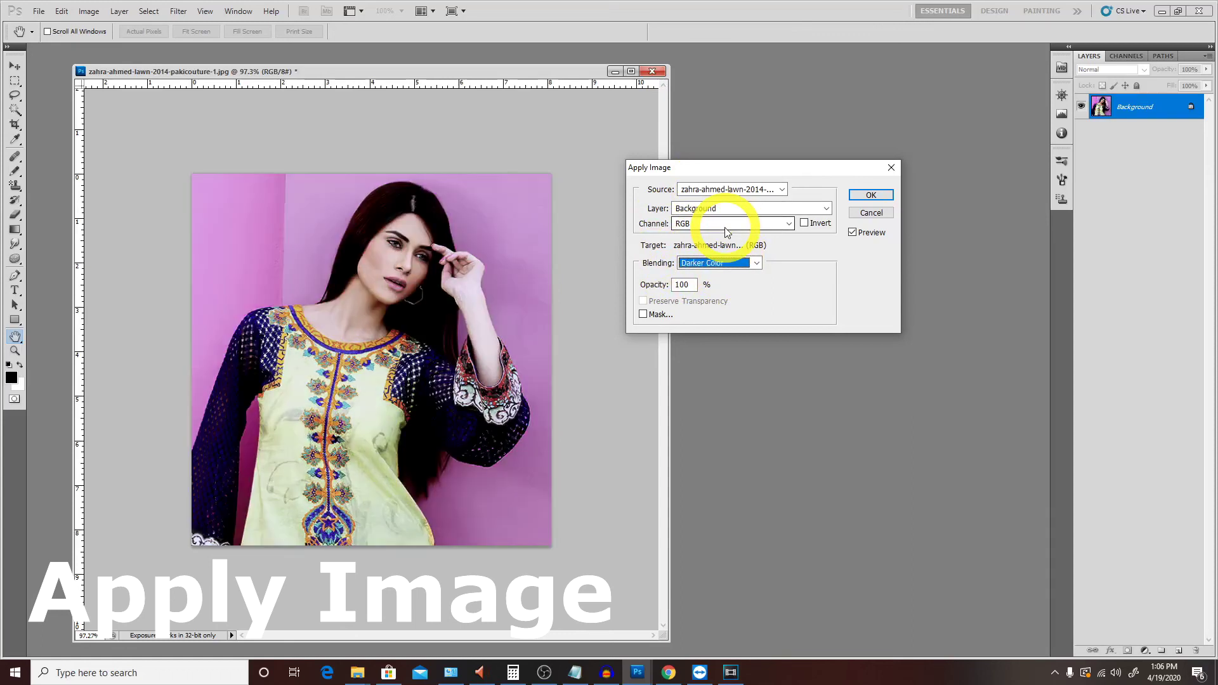
key("Down")
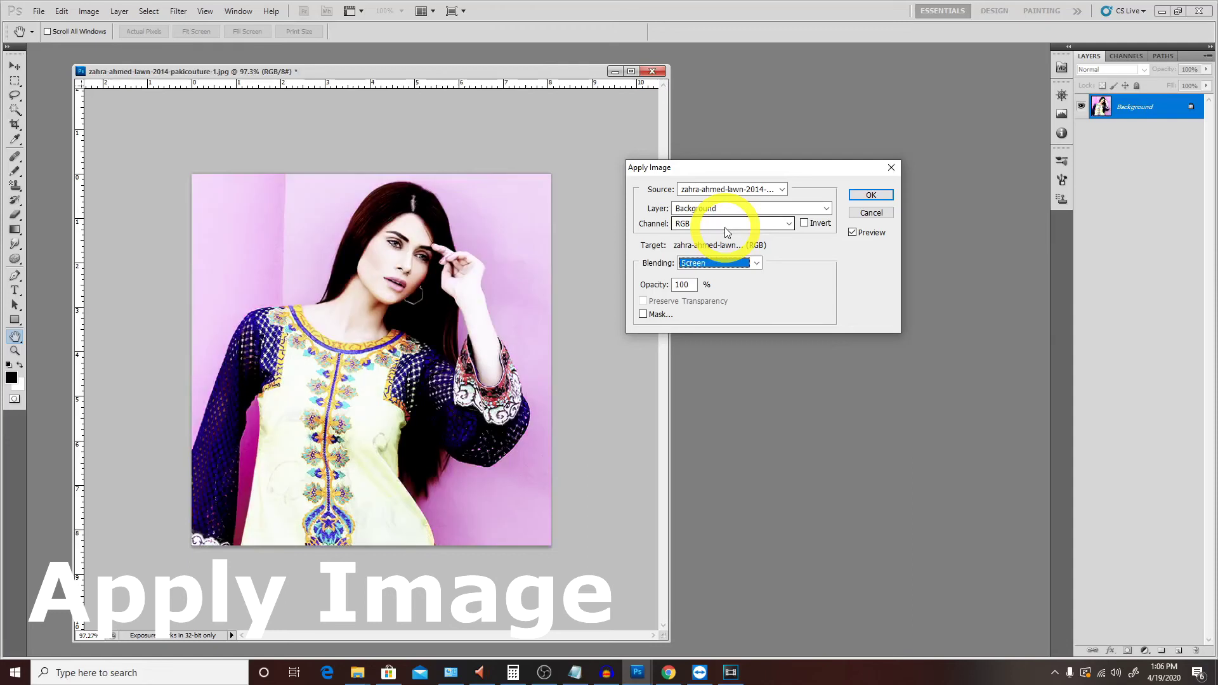
key("Down")
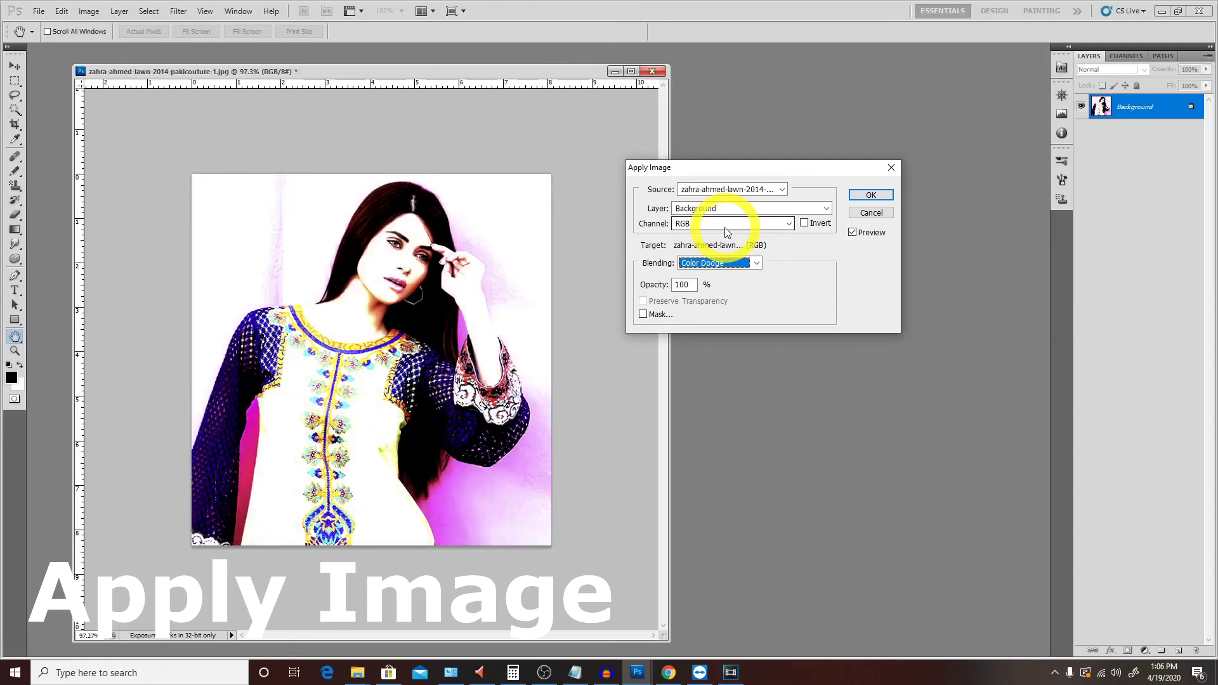
key("Down")
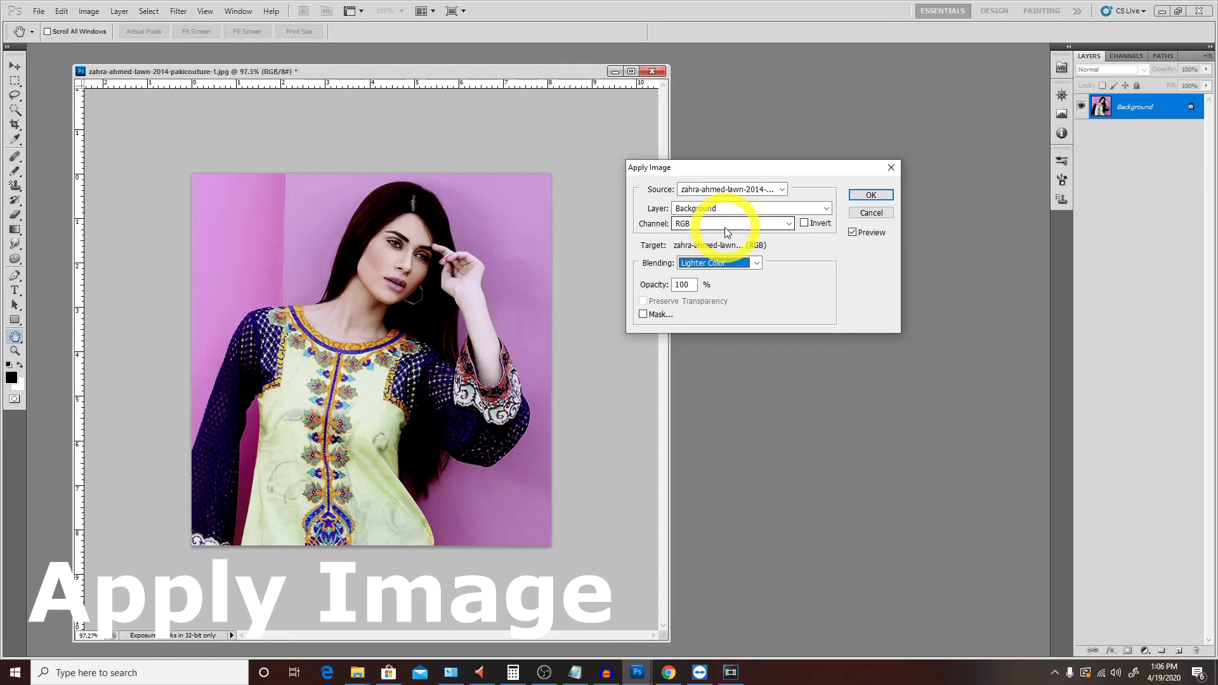
key("Down")
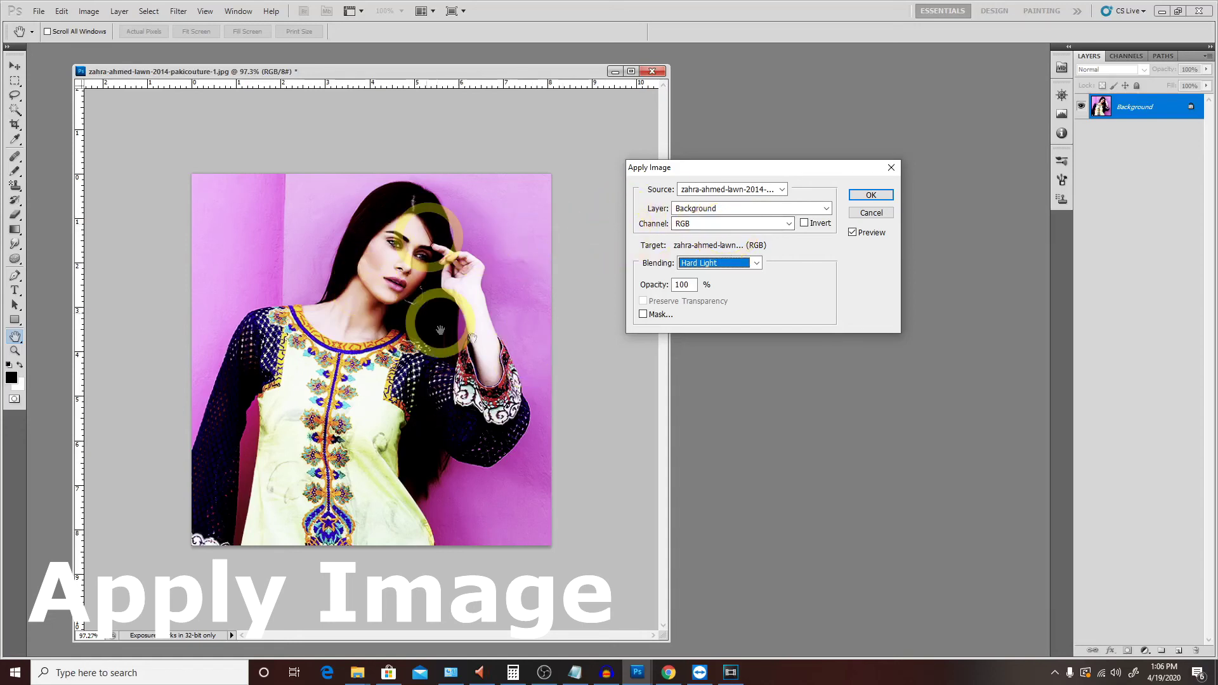
double_click(685, 285)
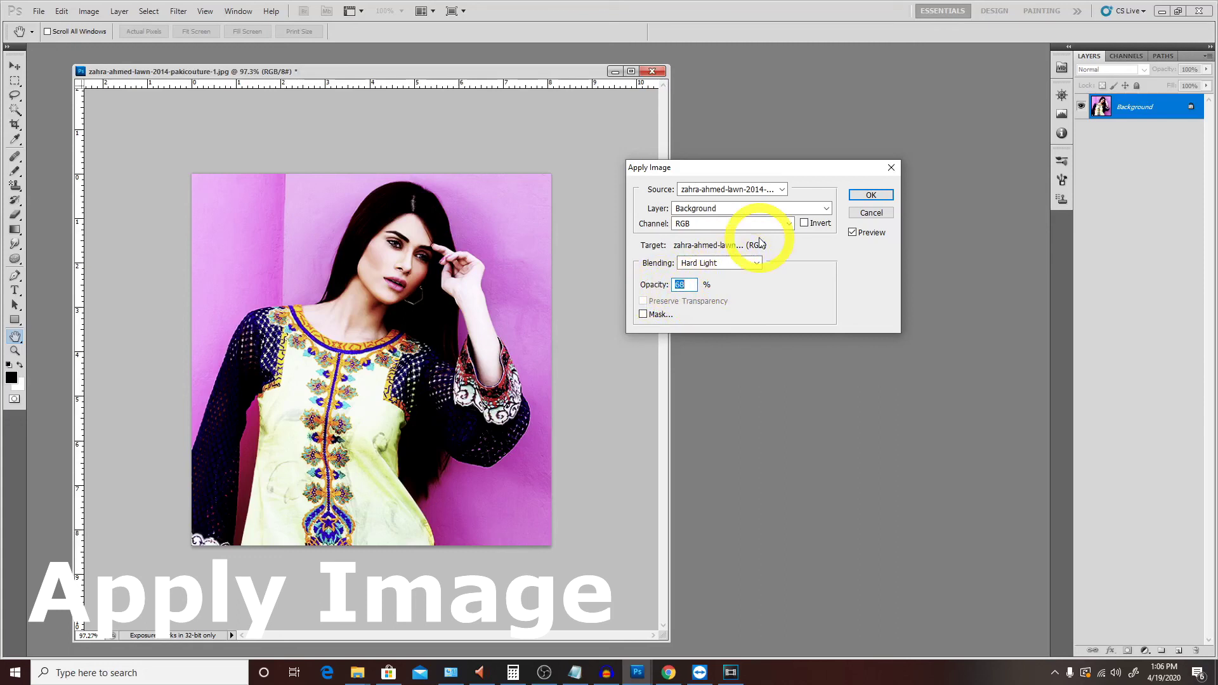
Lower the blend opacity and try Darken blending
key("shift+Down")
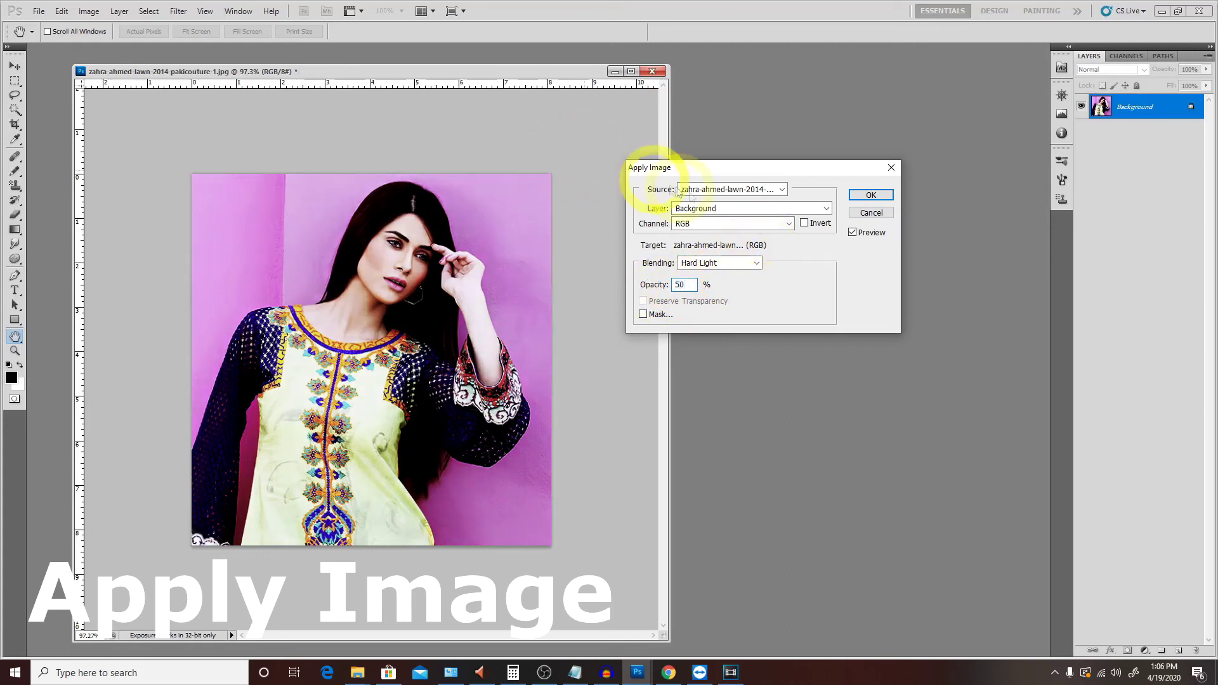
left_click(762, 263)
left_click(701, 291)
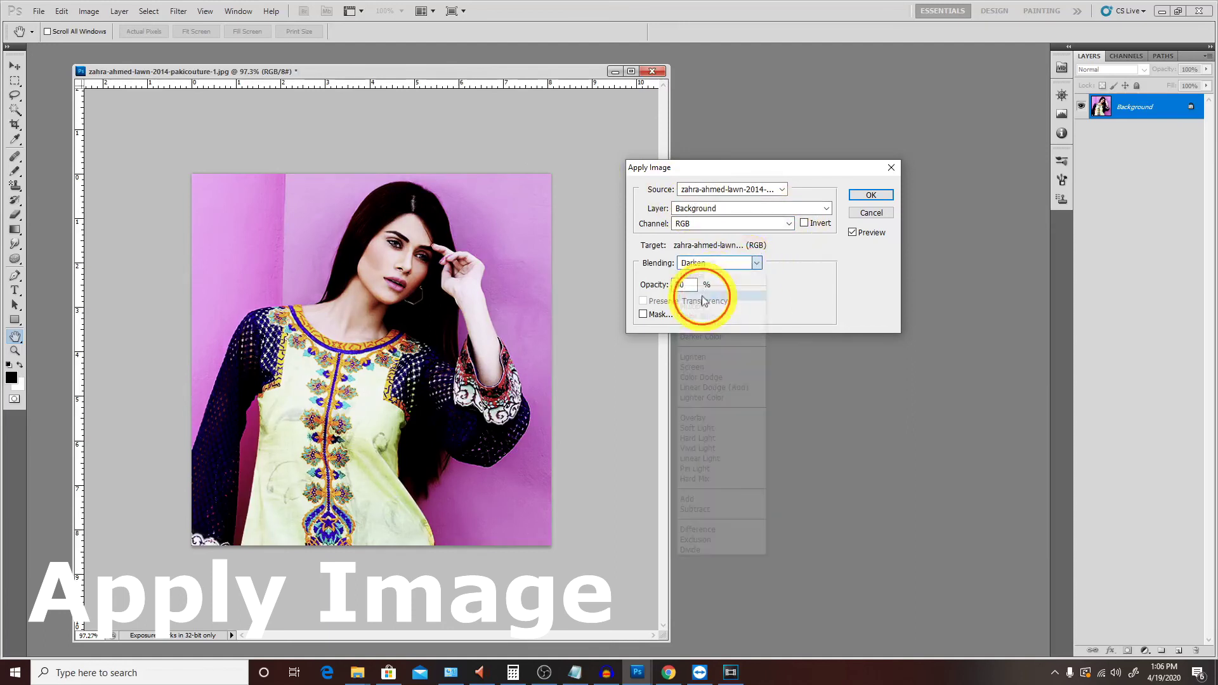
left_click(662, 287)
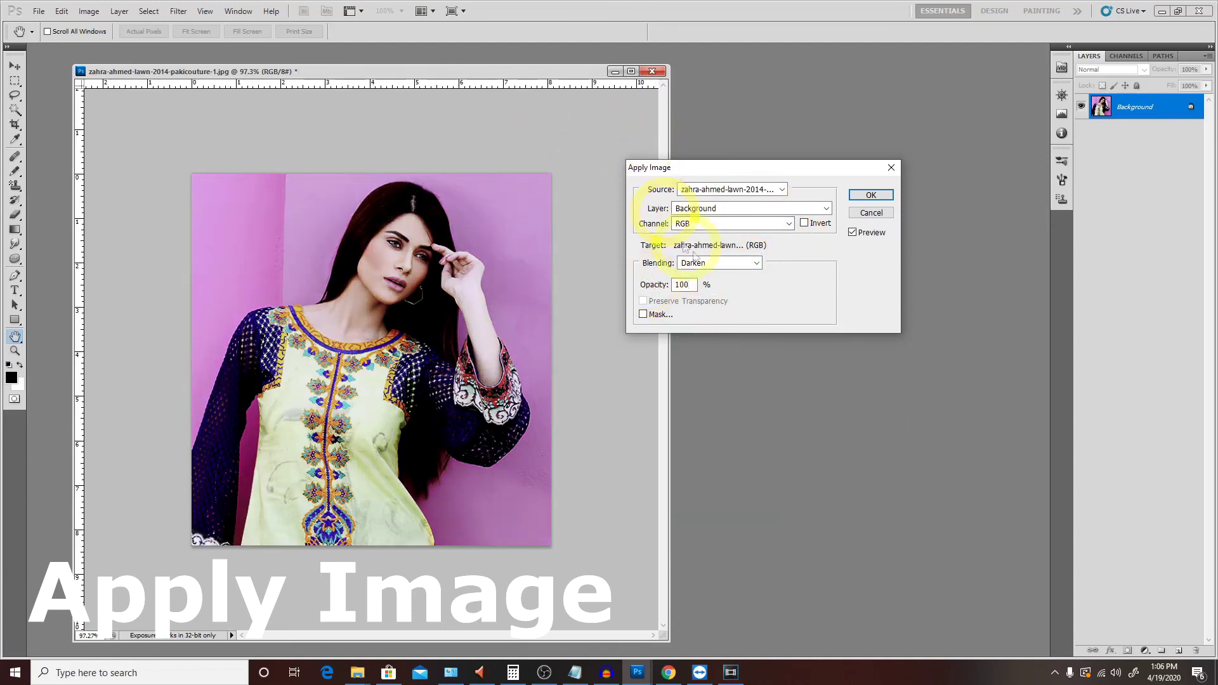
Switch the blend to Overlay and set the opacity to 100%
left_click(748, 261)
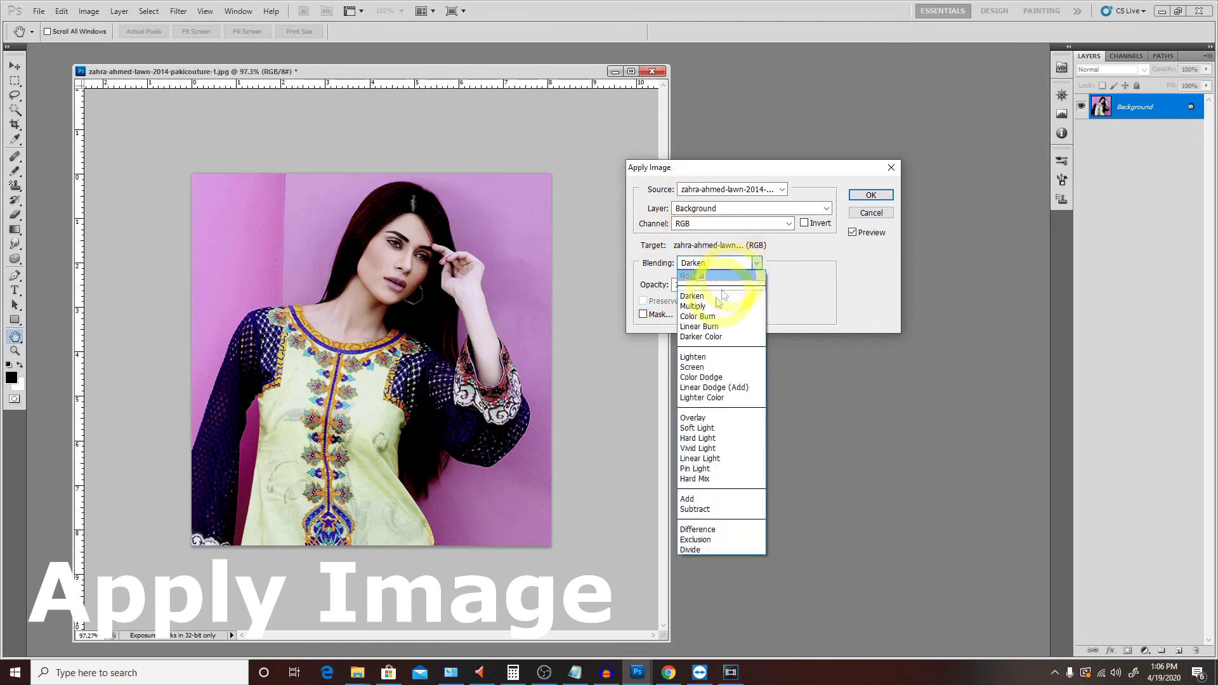
left_click(705, 419)
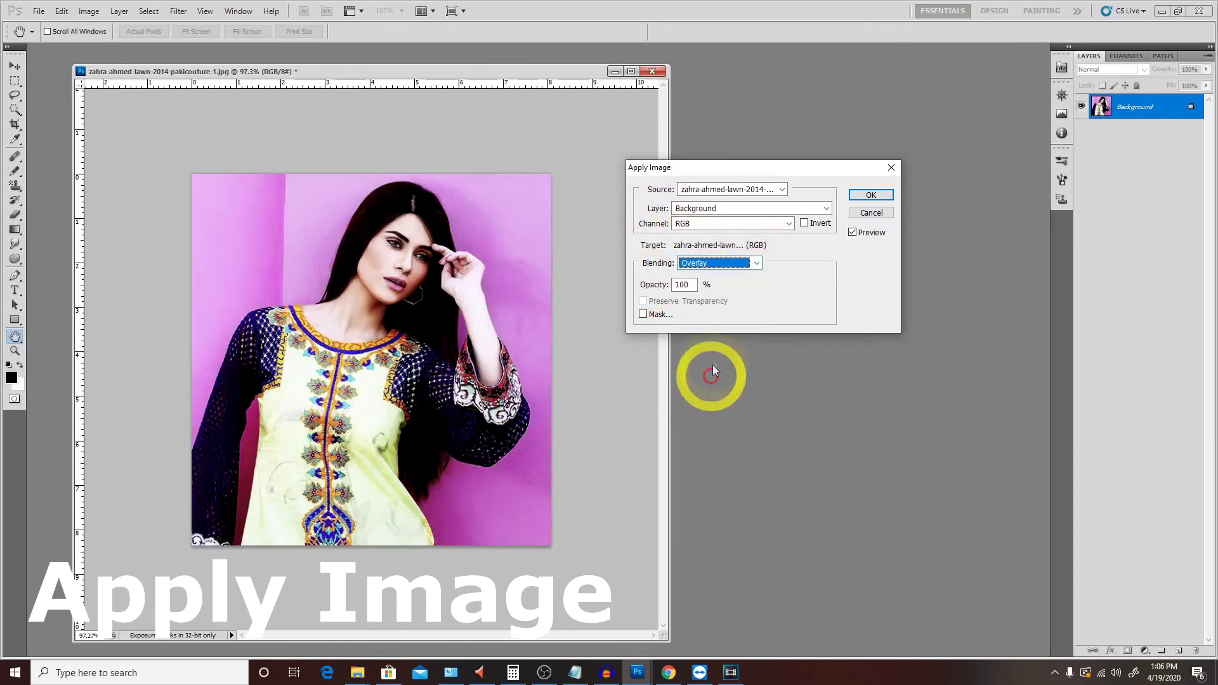
left_click(690, 285)
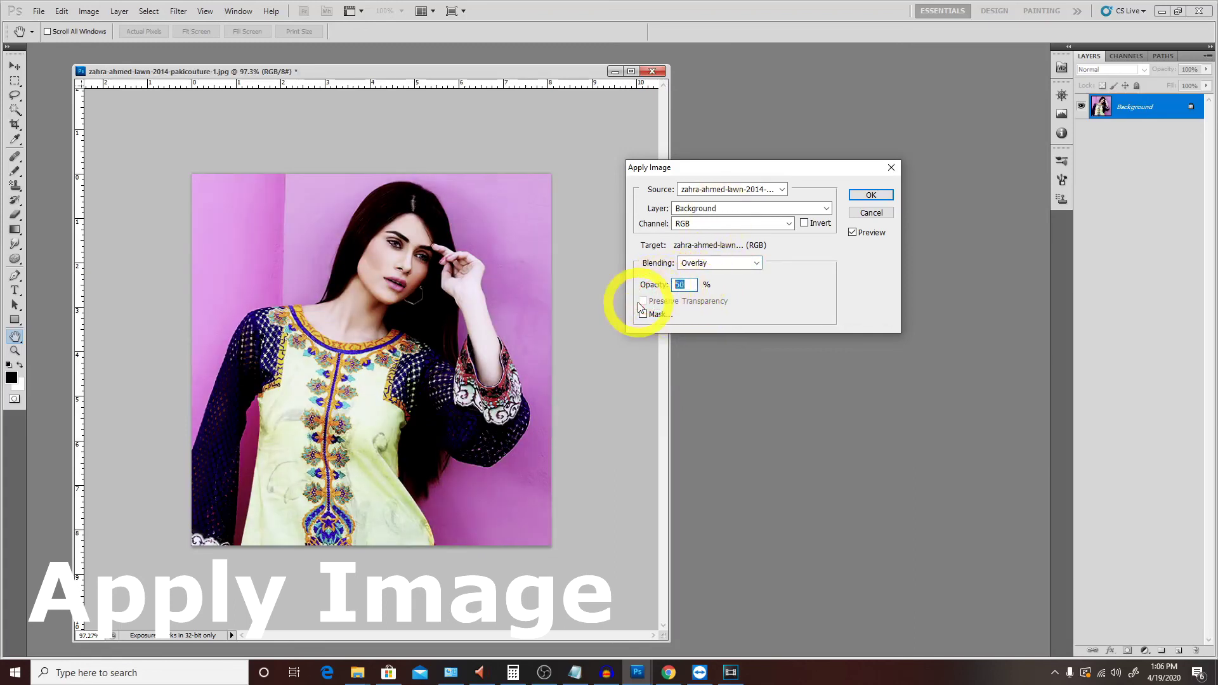
type("0")
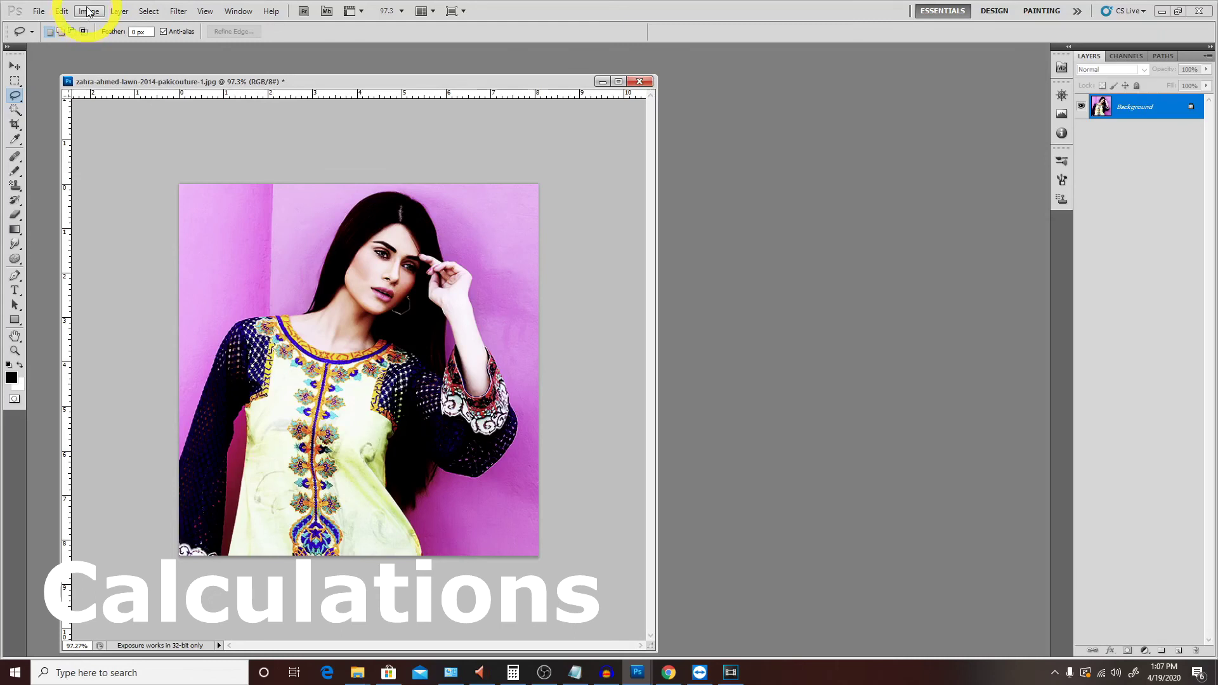
Start Image > Calculations on the photo and review the Source 1 document
left_click(88, 11)
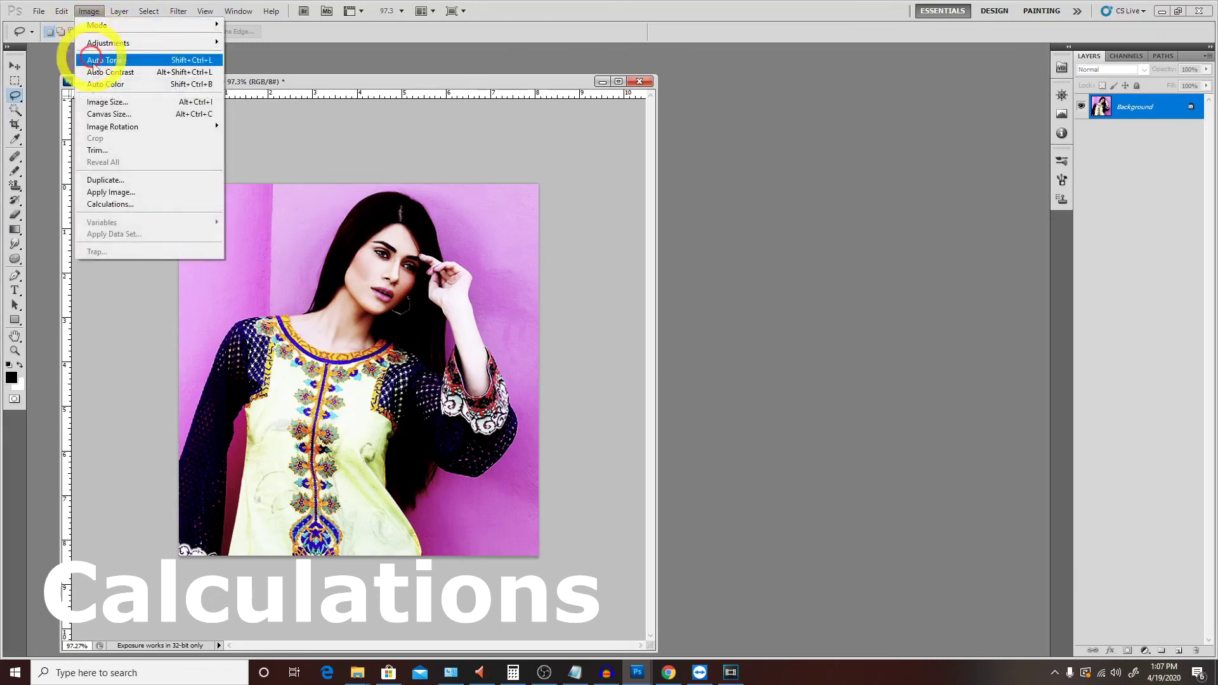
left_click(118, 204)
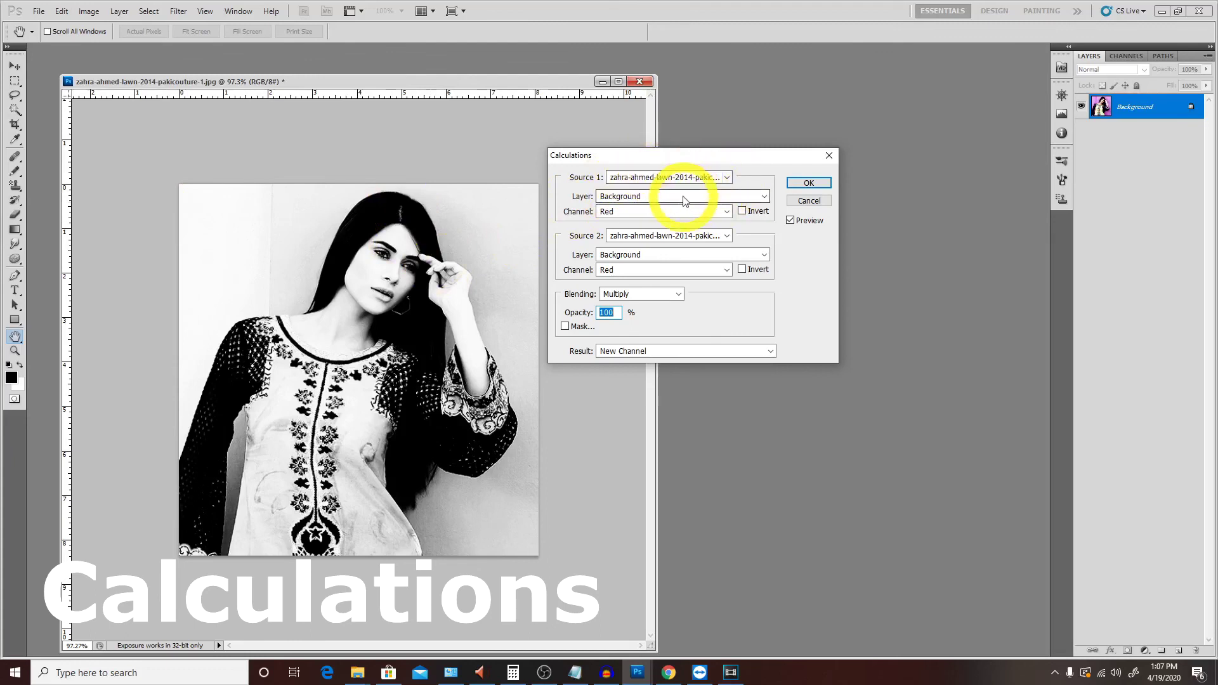
left_click(720, 182)
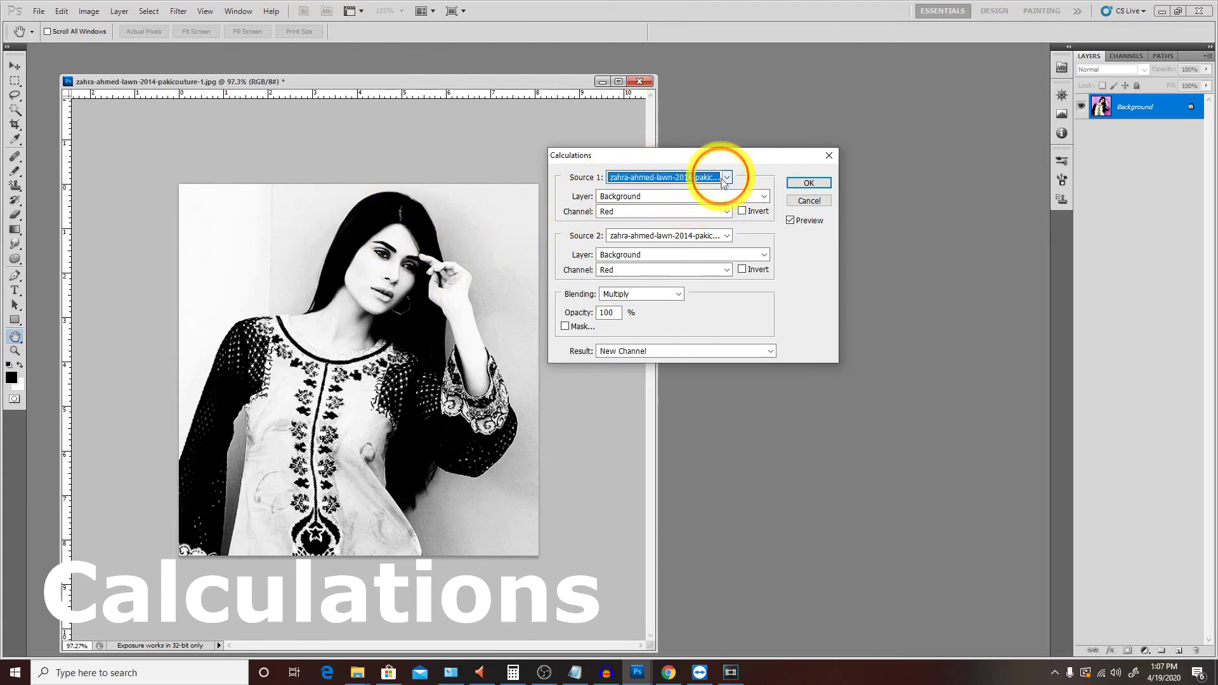
left_click(747, 197)
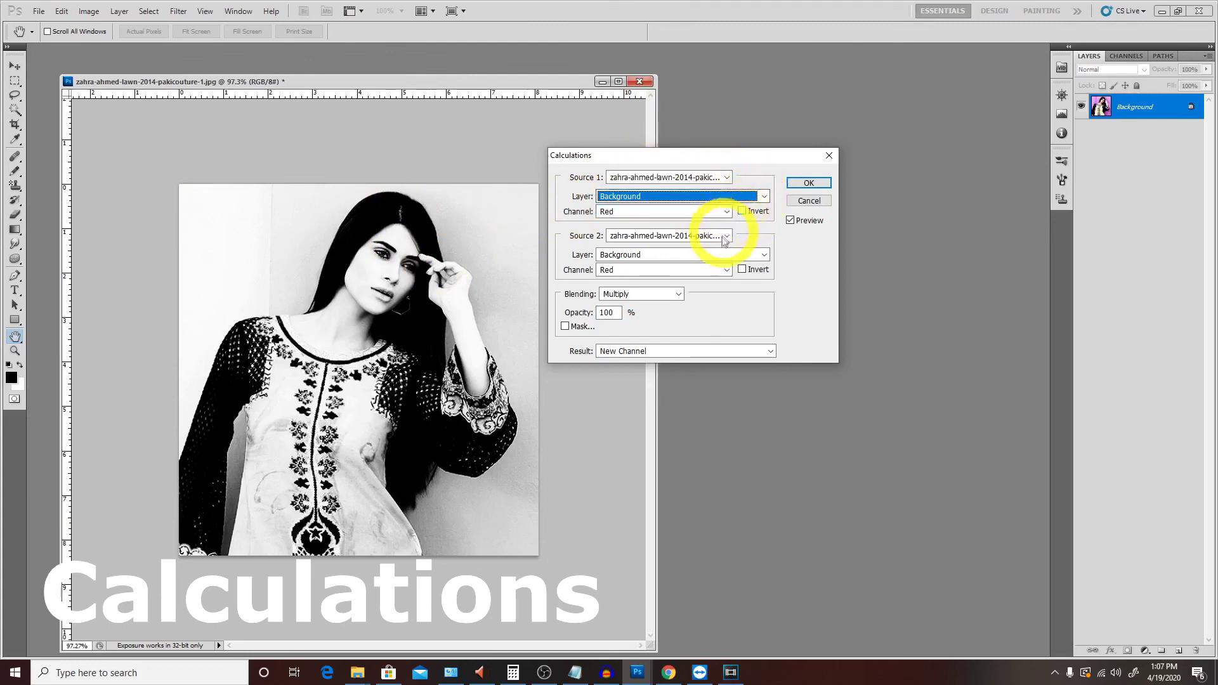
Try Green, then Blue, as the Source 1 channel
left_click(727, 211)
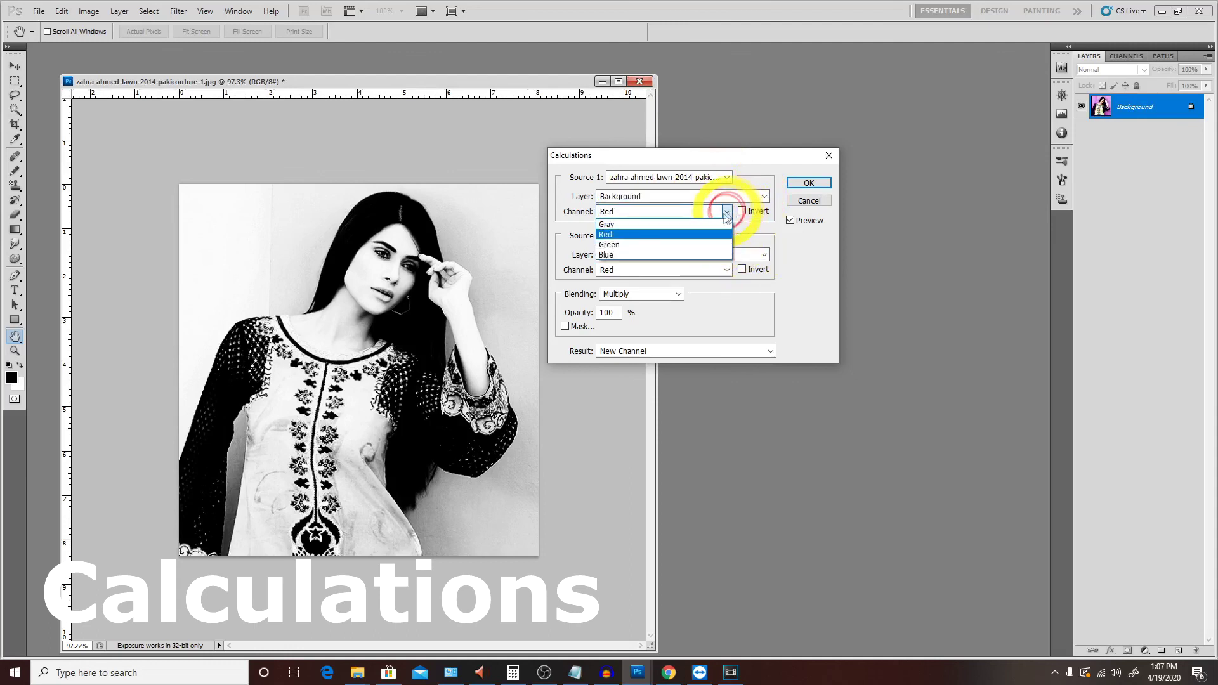
left_click(685, 236)
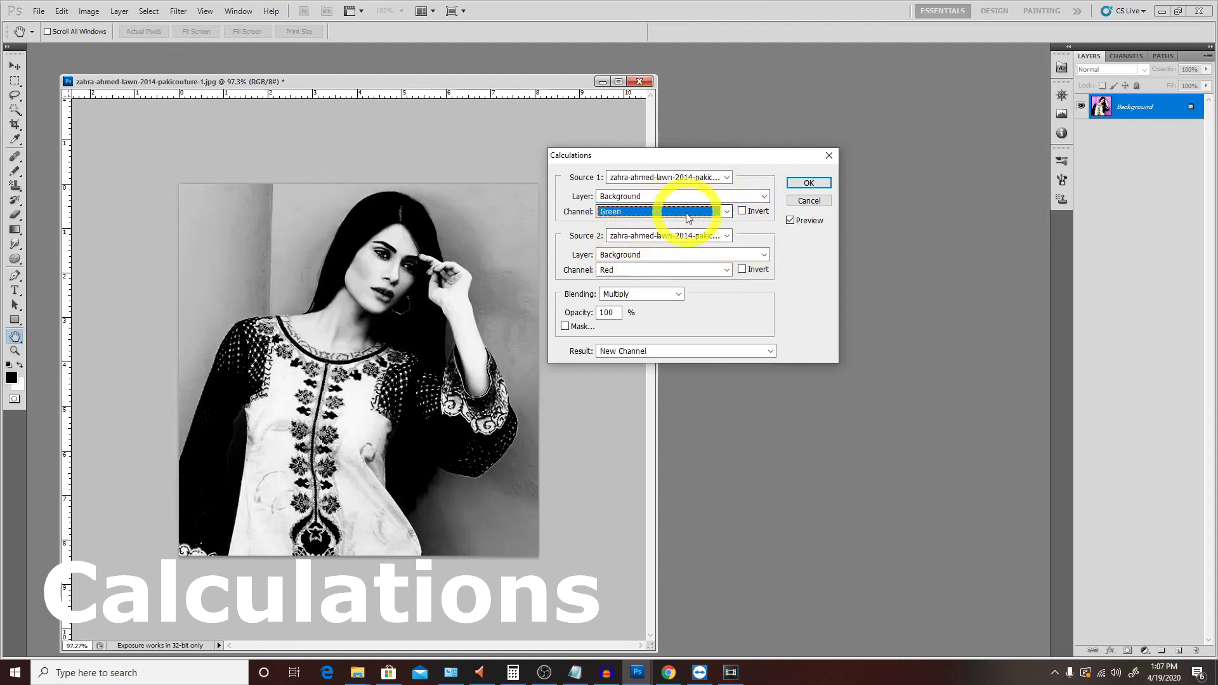
left_click(660, 212)
left_click(660, 232)
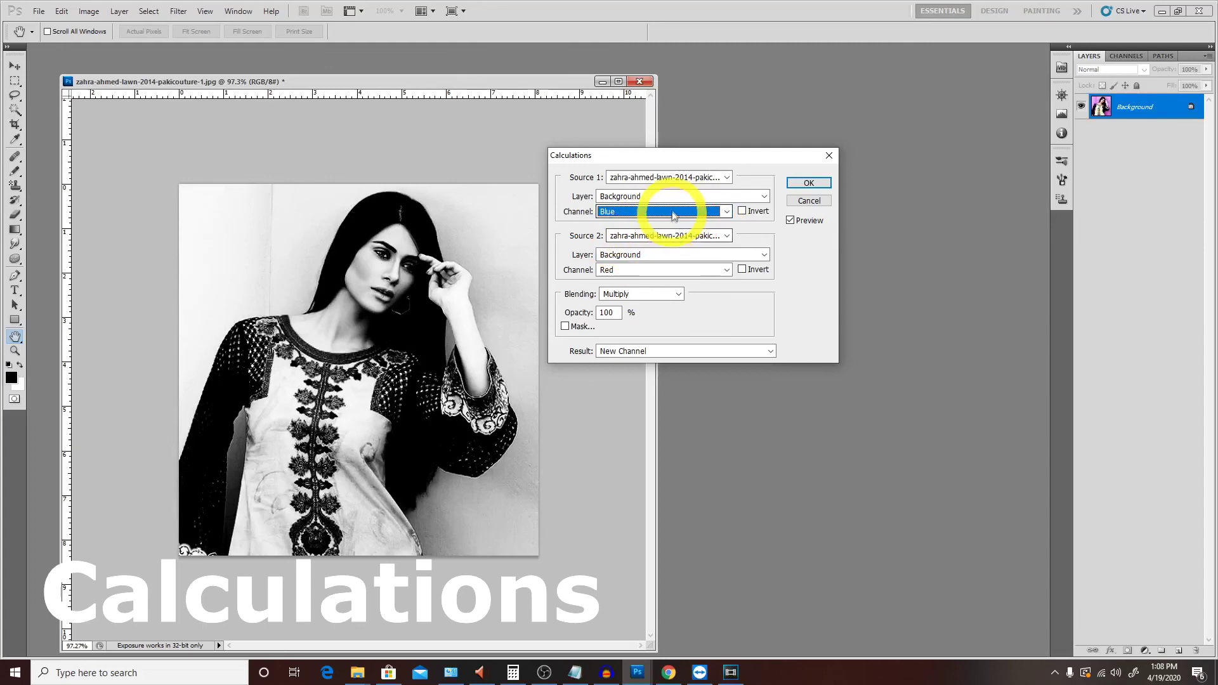
Set Source 1 to the Gray channel with Invert checked
left_click(741, 212)
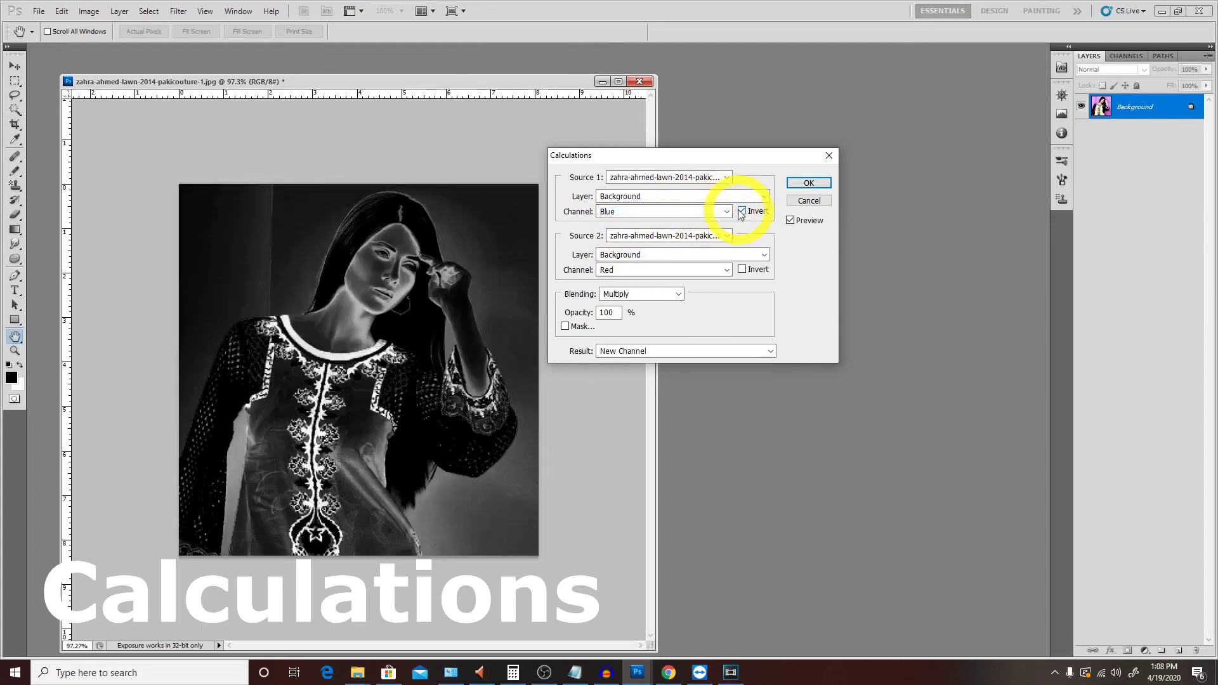
left_click(741, 211)
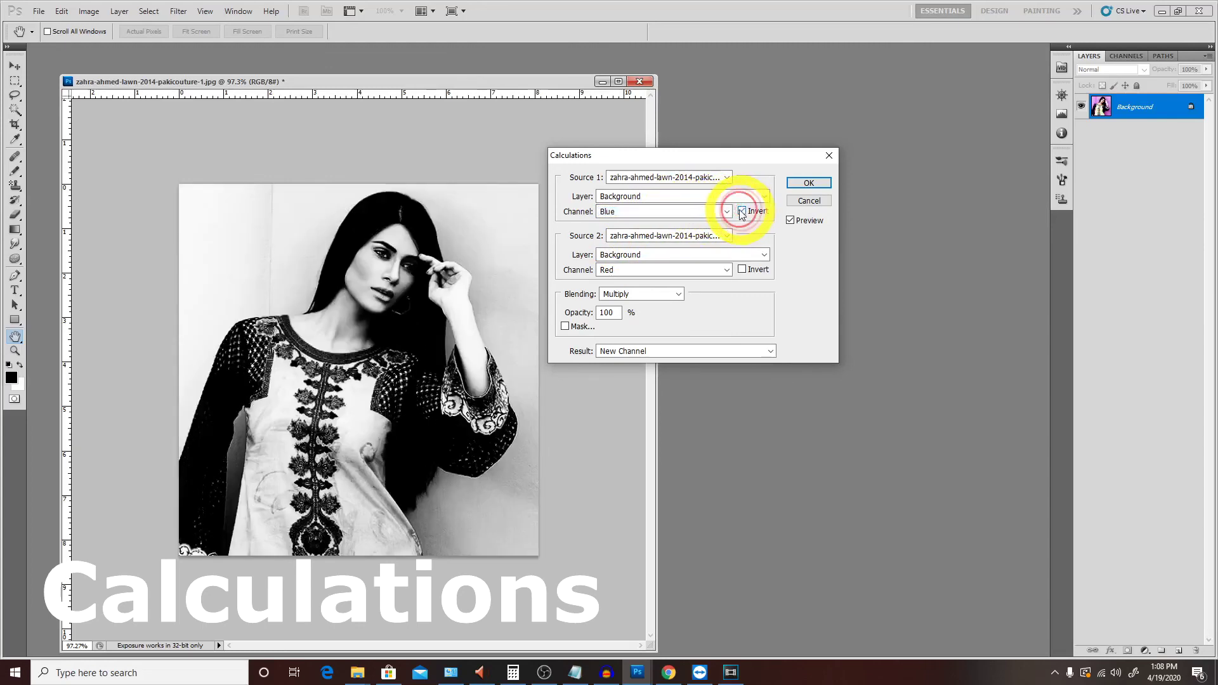
left_click(741, 211)
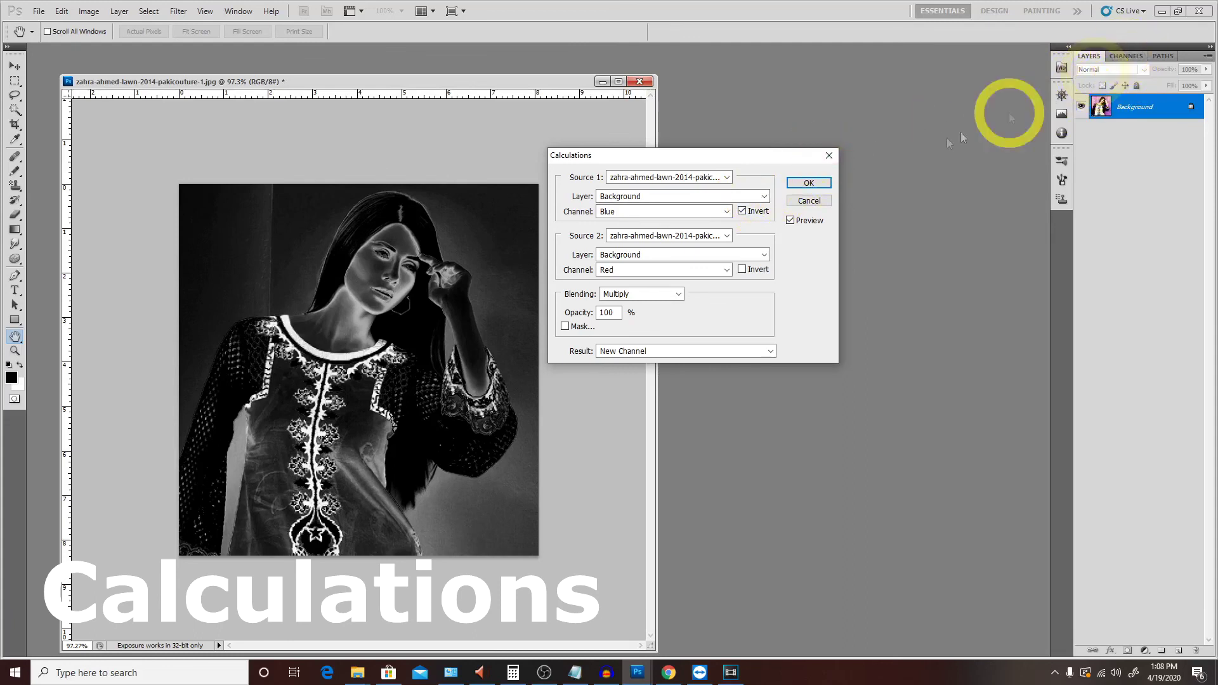
left_click(622, 214)
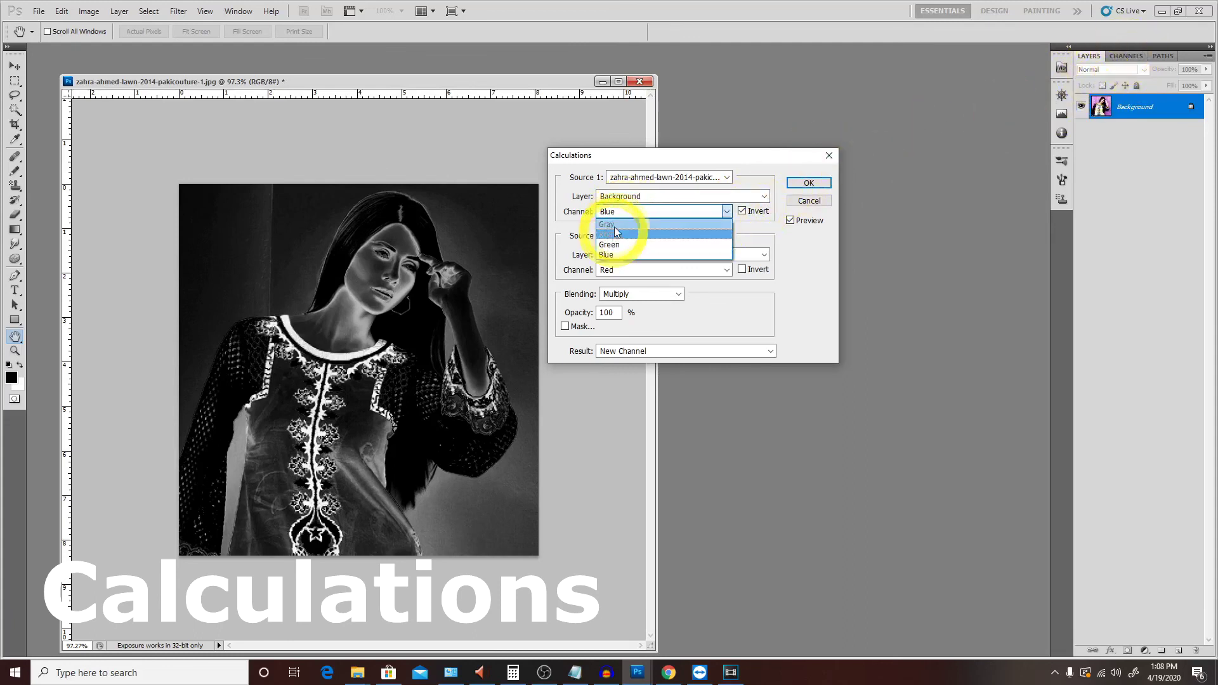
left_click(613, 226)
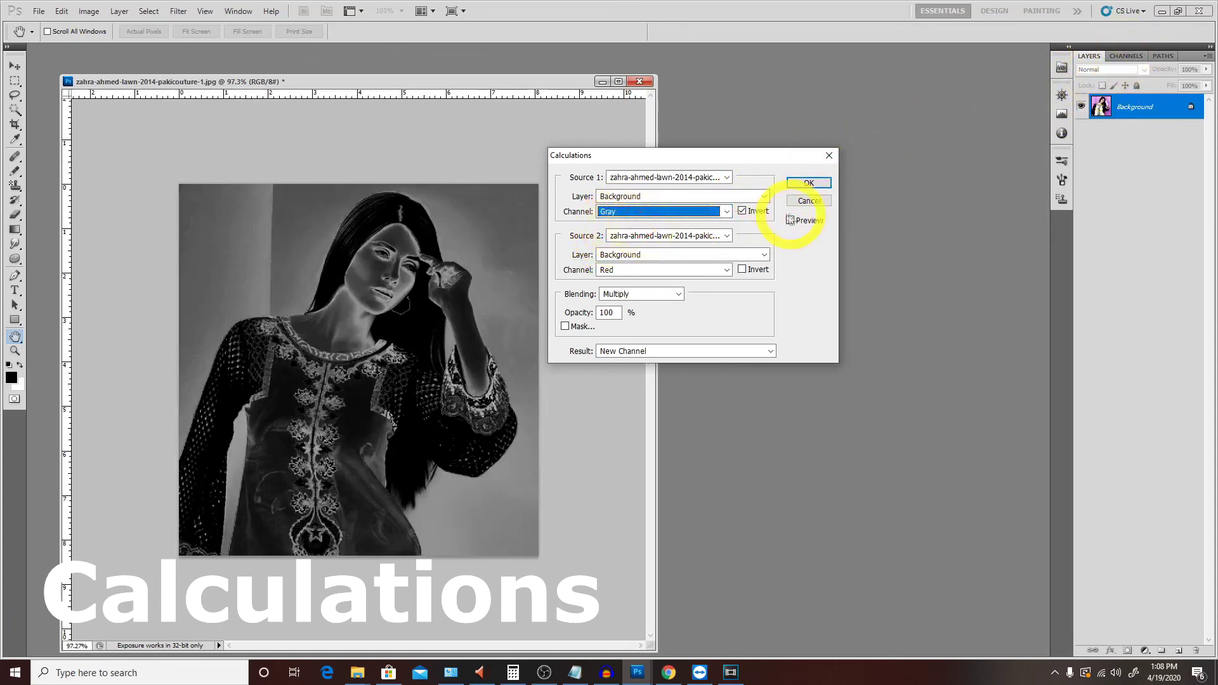
Uncheck Source 1 Invert and keep Source 2 as the same photo's Background layer, Red channel
left_click(742, 212)
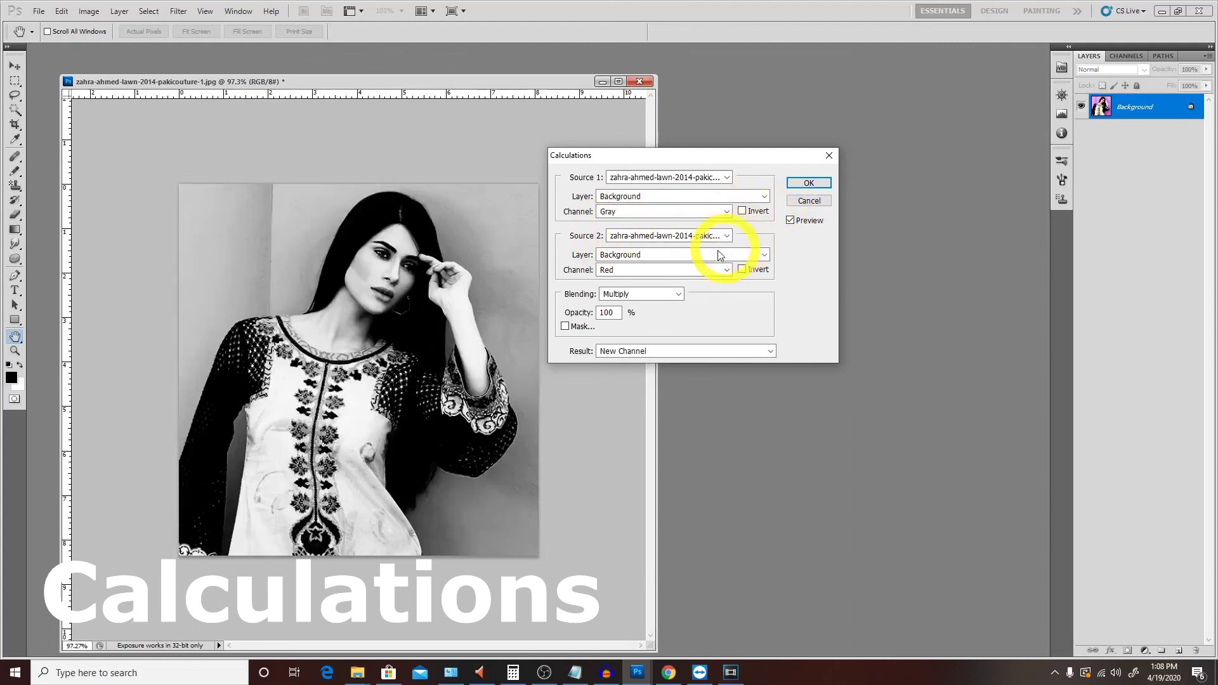
left_click(644, 256)
left_click(630, 272)
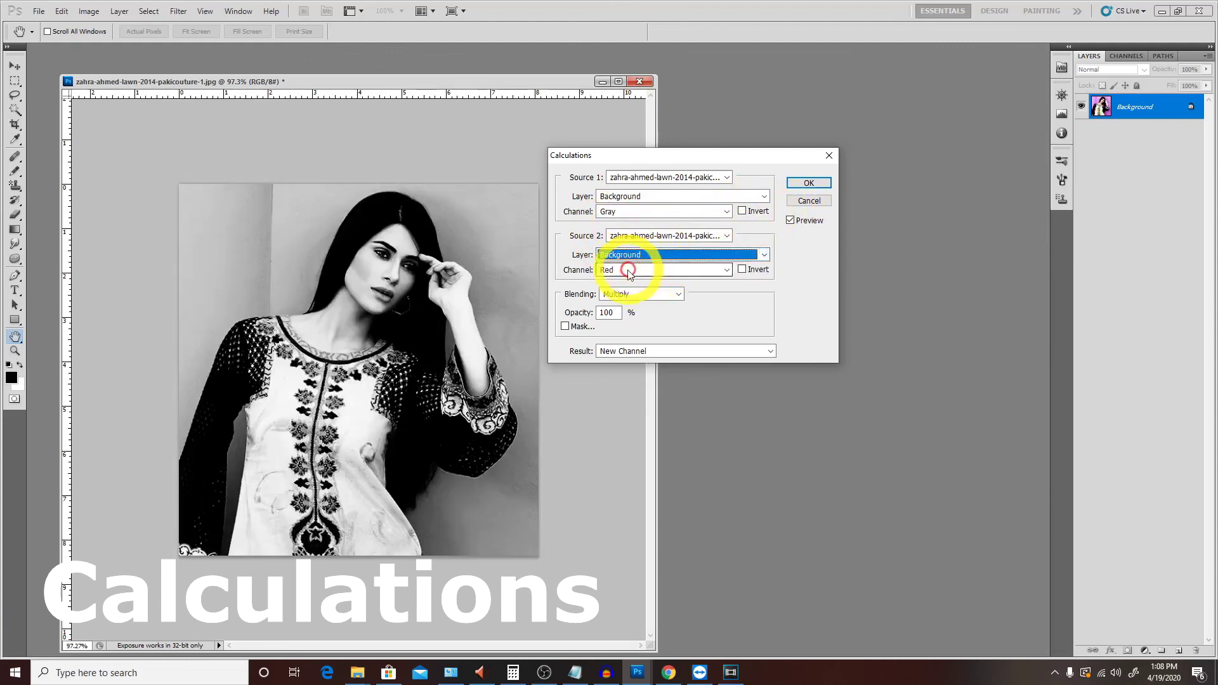
left_click(609, 286)
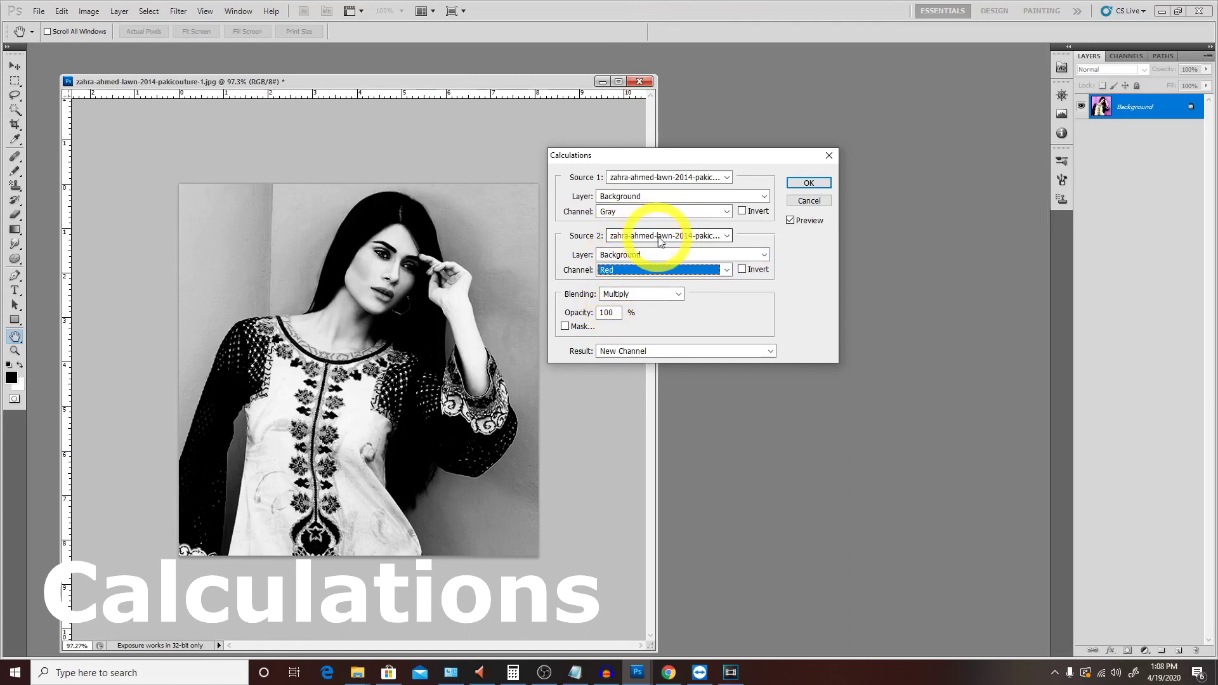
left_click(713, 239)
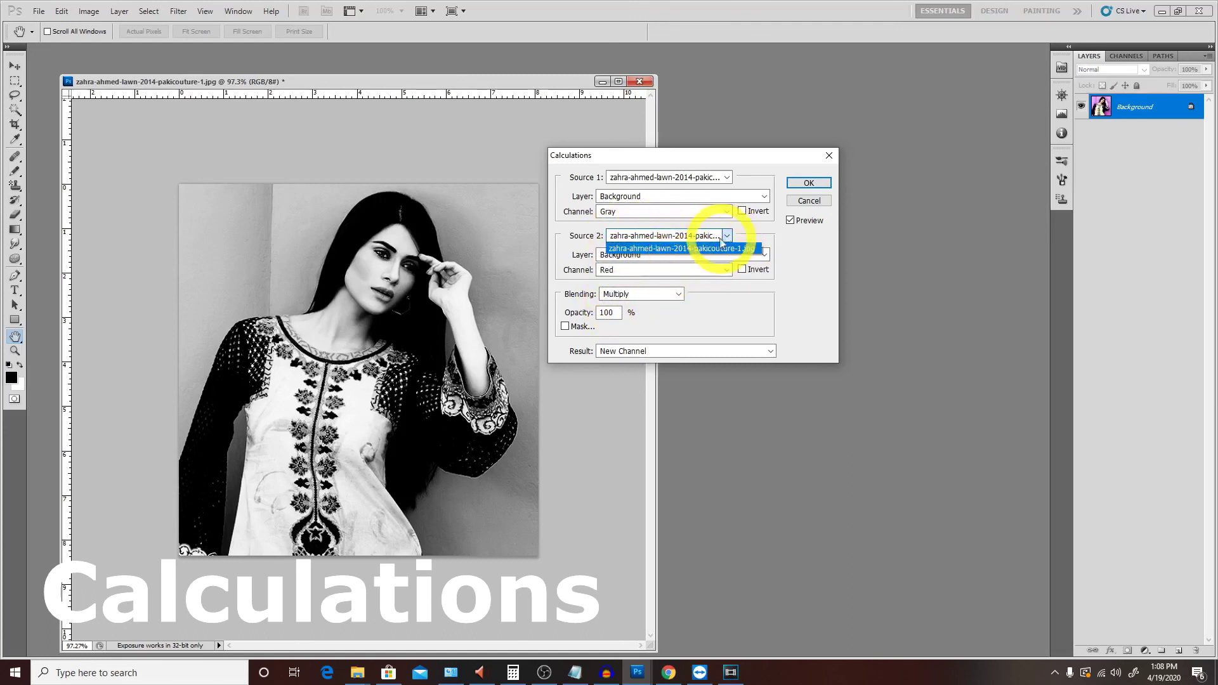
left_click(715, 240)
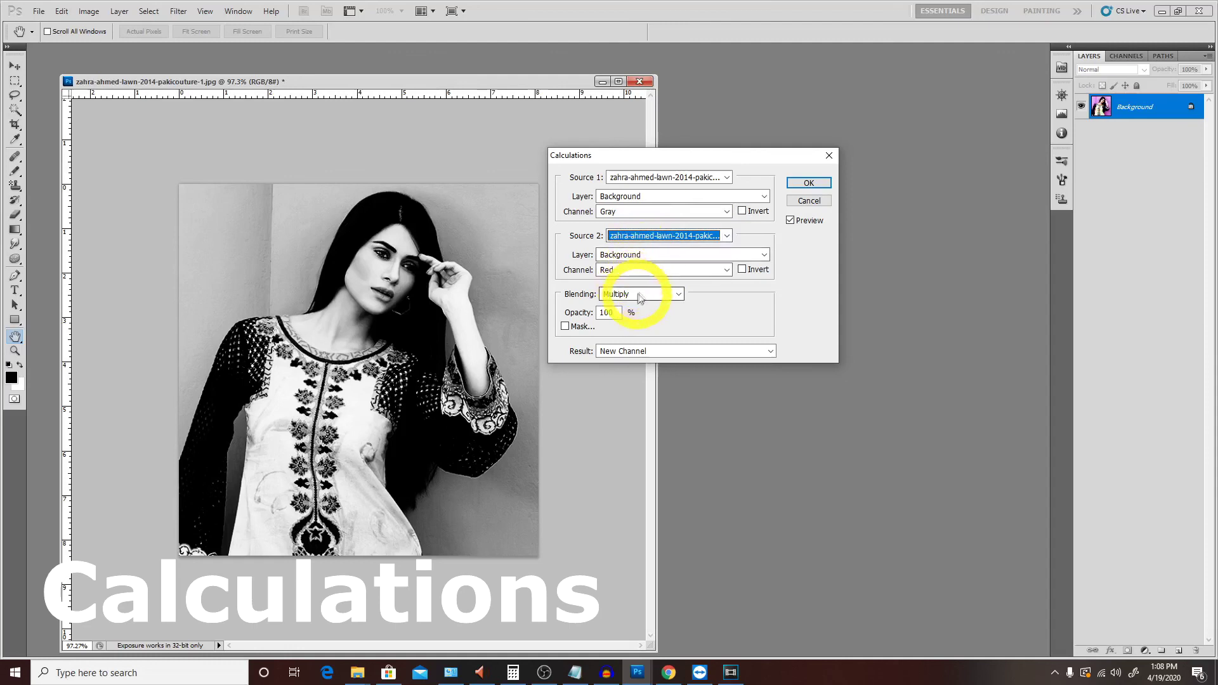
Set the Calculations blending mode to Darken, then Overlay
left_click(674, 300)
left_click(622, 319)
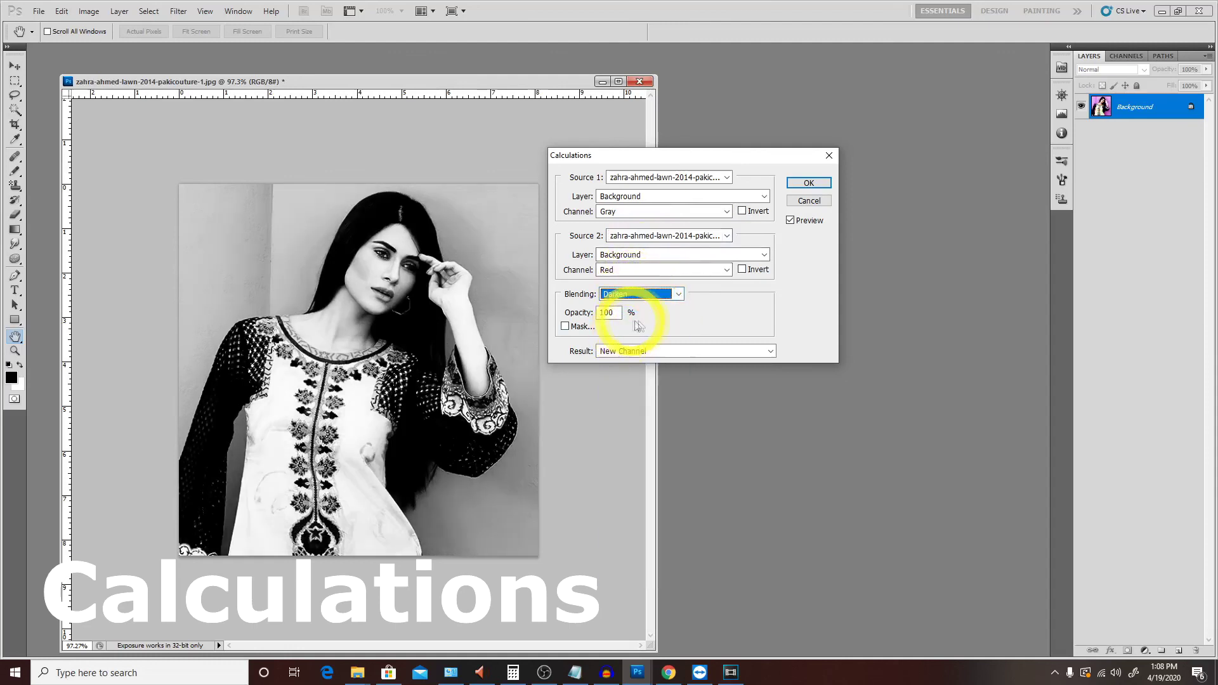
left_click(671, 296)
left_click(619, 389)
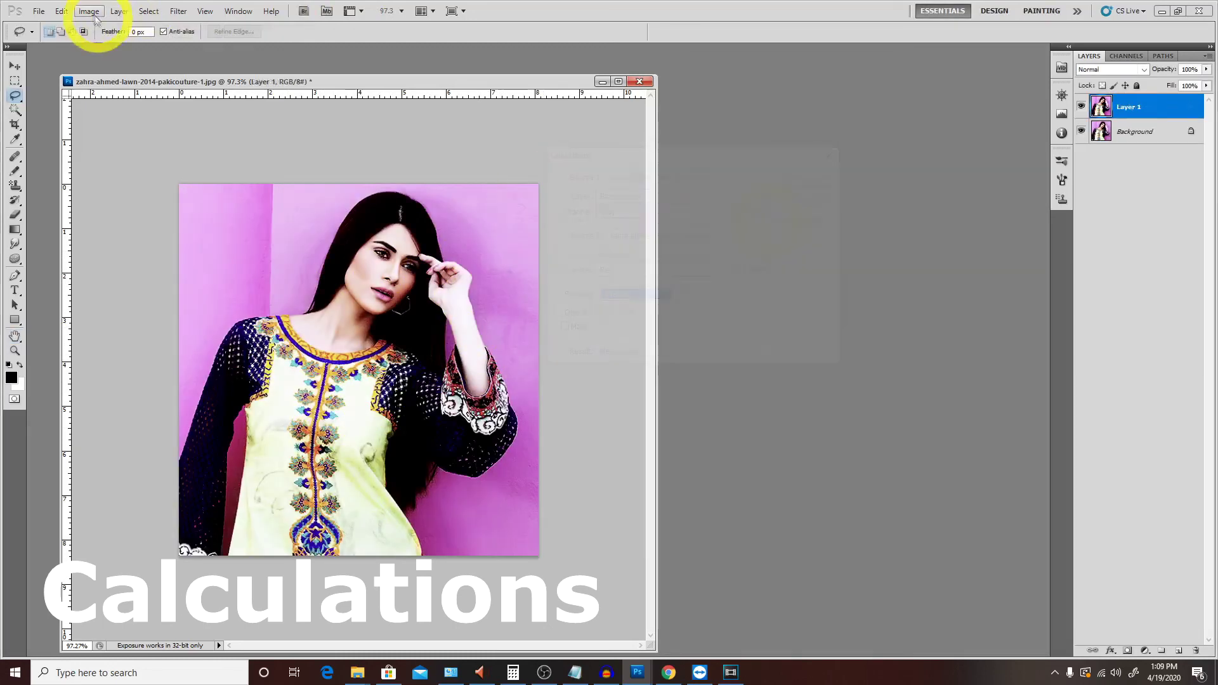
left_click(88, 10)
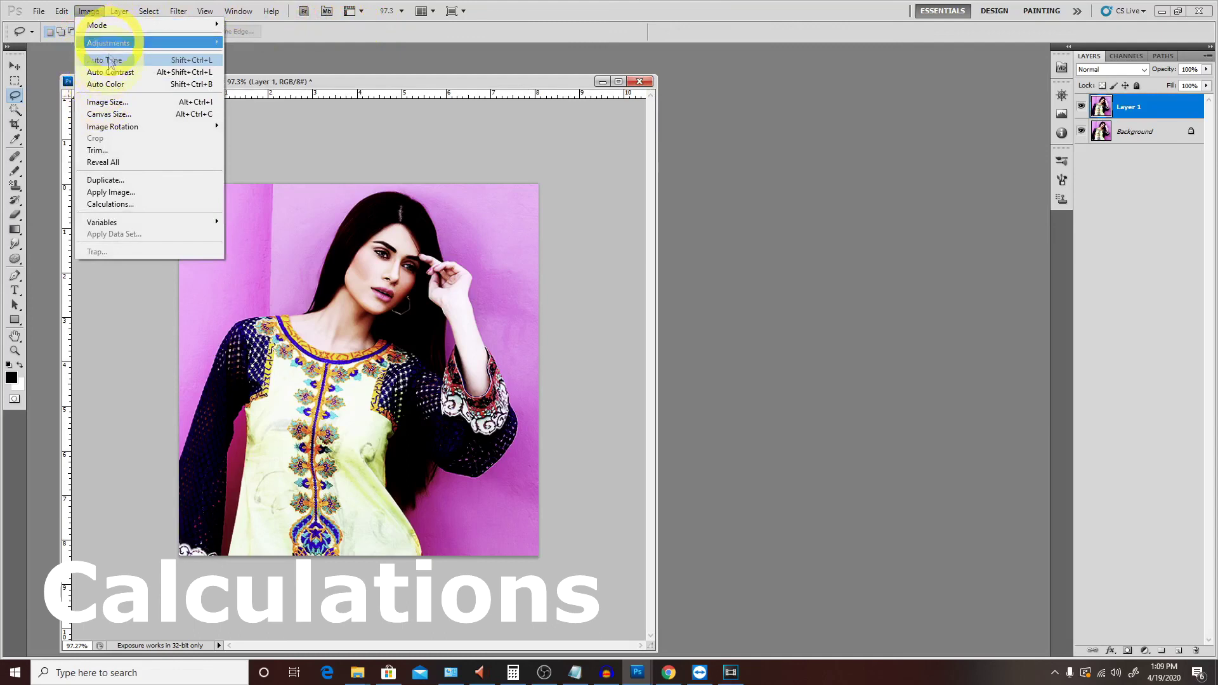